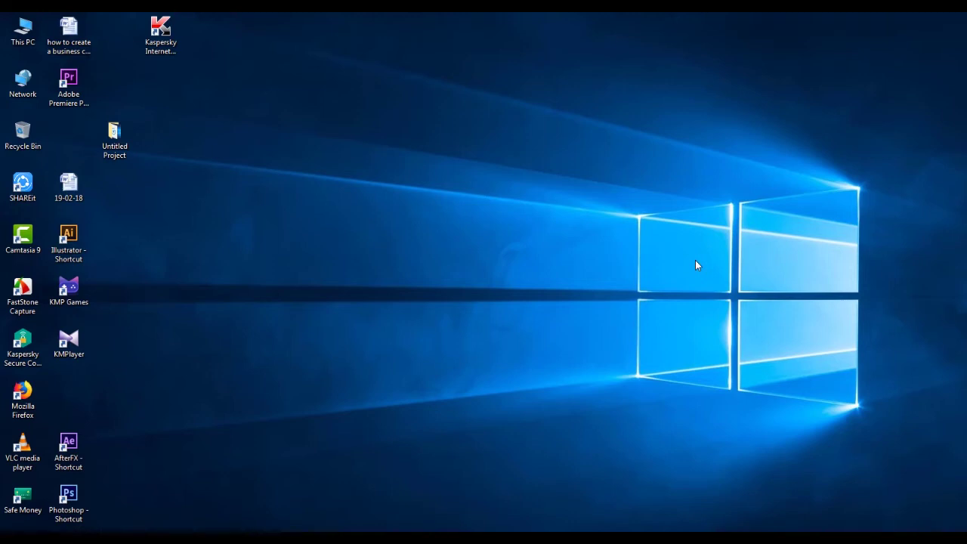
Refresh the Windows desktop and launch Adobe Illustrator from its shortcut.
right_click(511, 156)
click(568, 195)
click(78, 238)
click(79, 238)
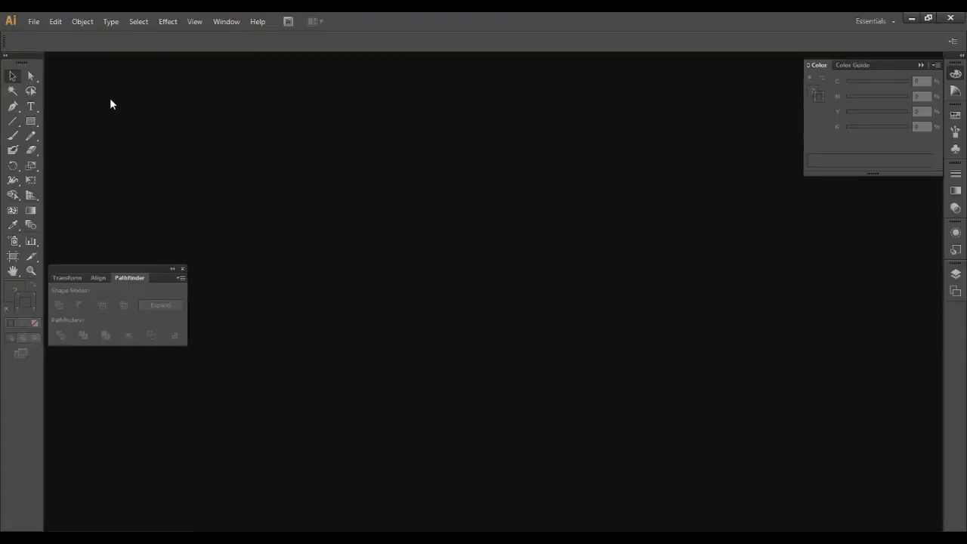
Create a blank A4 CMYK document (Untitled-1) and close the floating Pathfinder panel.
click(34, 21)
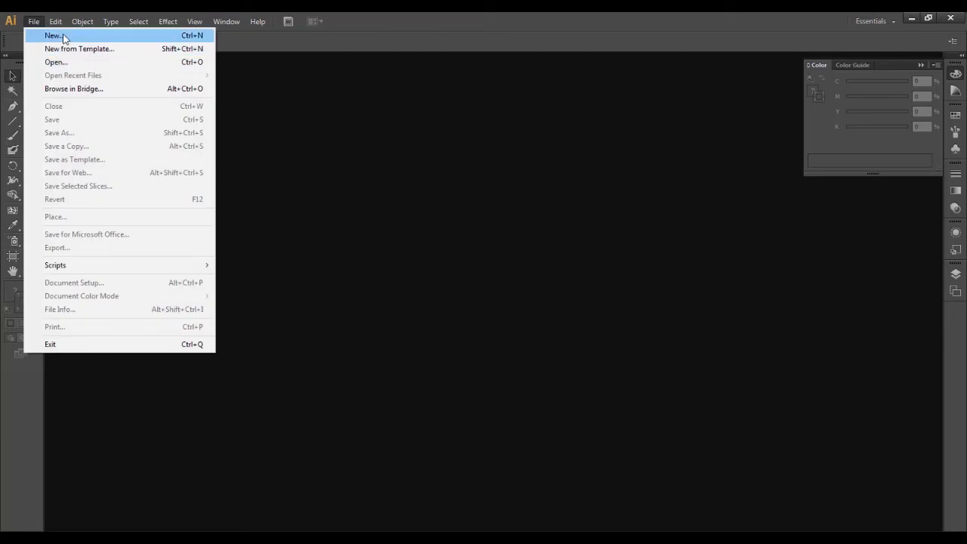
click(46, 34)
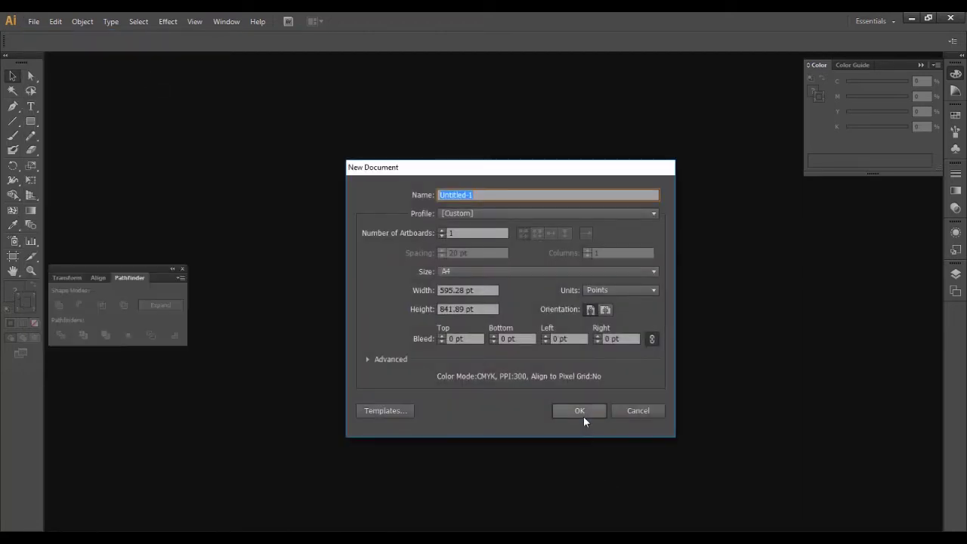
click(579, 411)
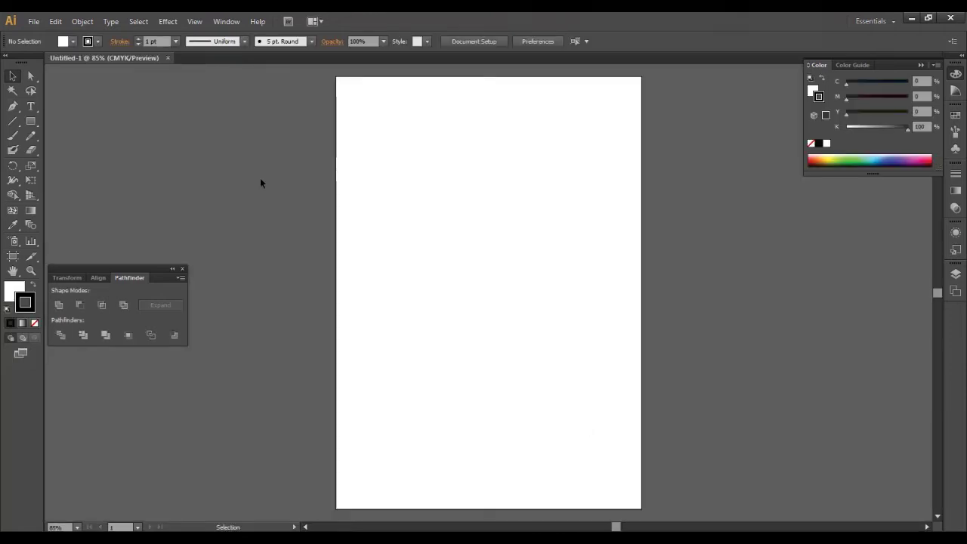
click(183, 269)
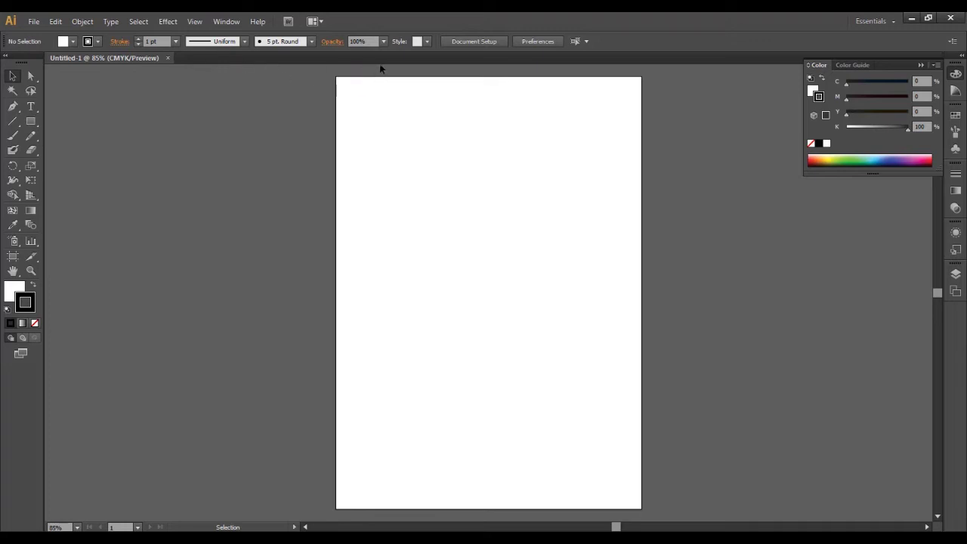
Show rulers around the artboard and switch their units from points to inches.
right_click(422, 158)
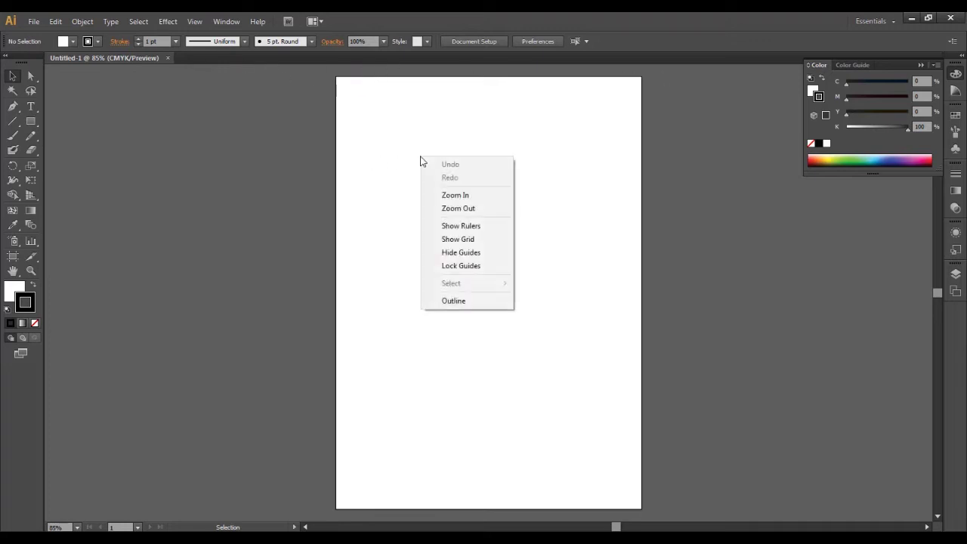
click(467, 230)
right_click(509, 70)
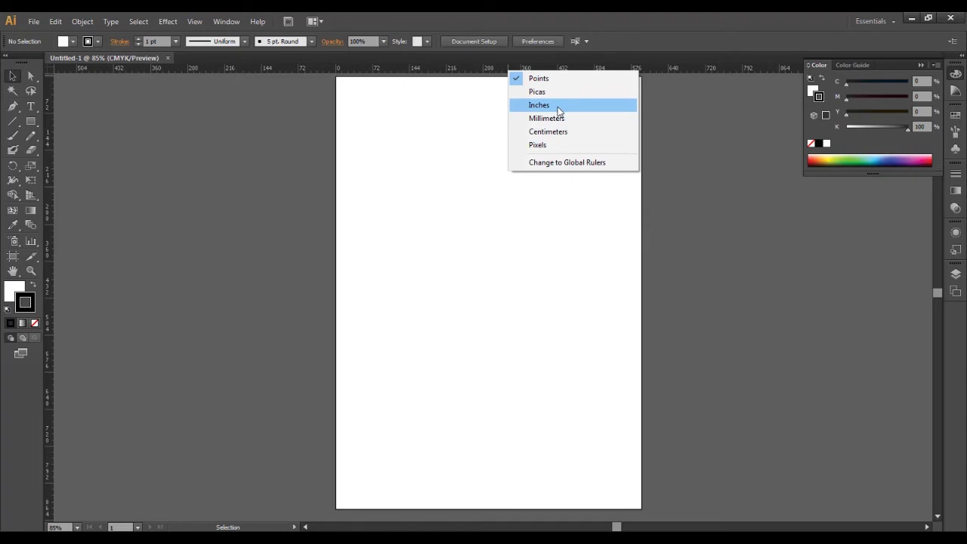
click(558, 108)
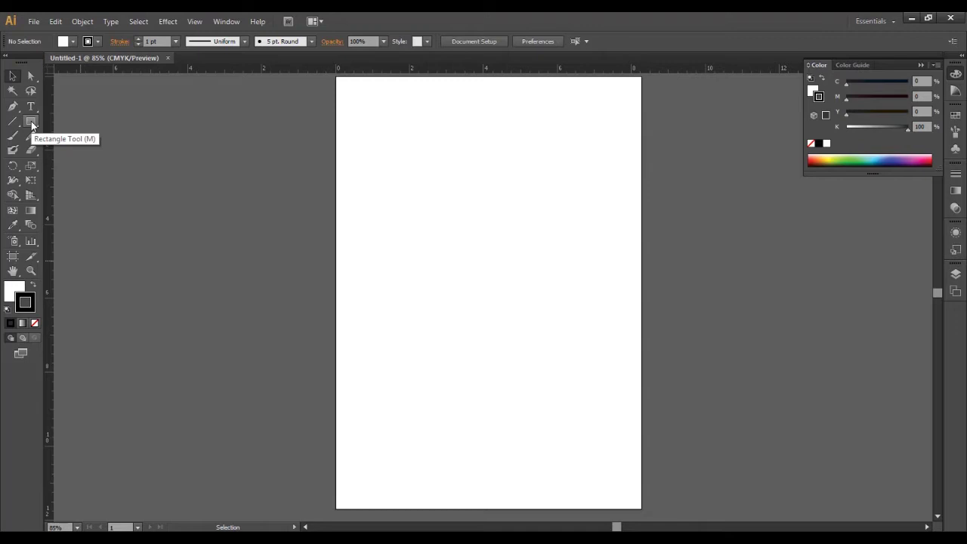
Create a 3.25 × 2 in rectangle on the artboard with the Rectangle tool.
key(m)
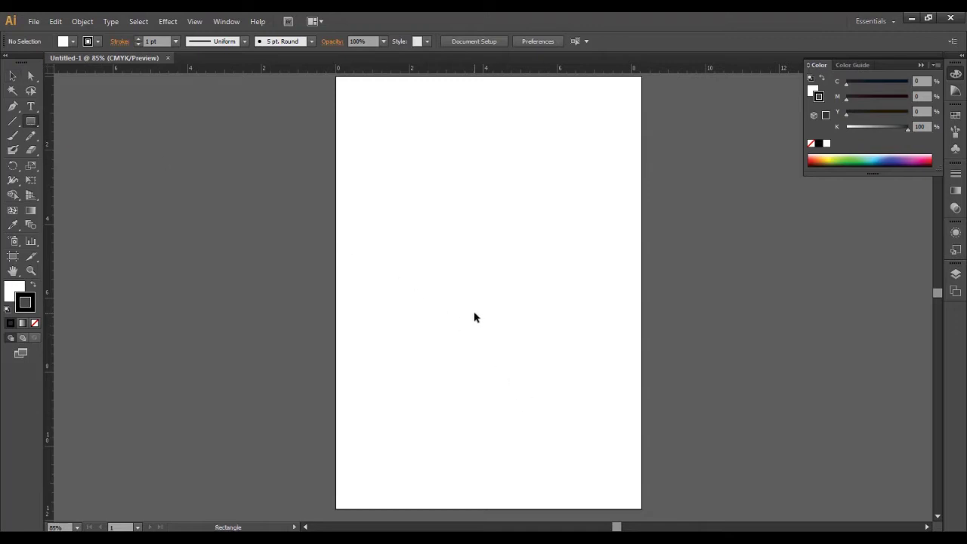
click(477, 256)
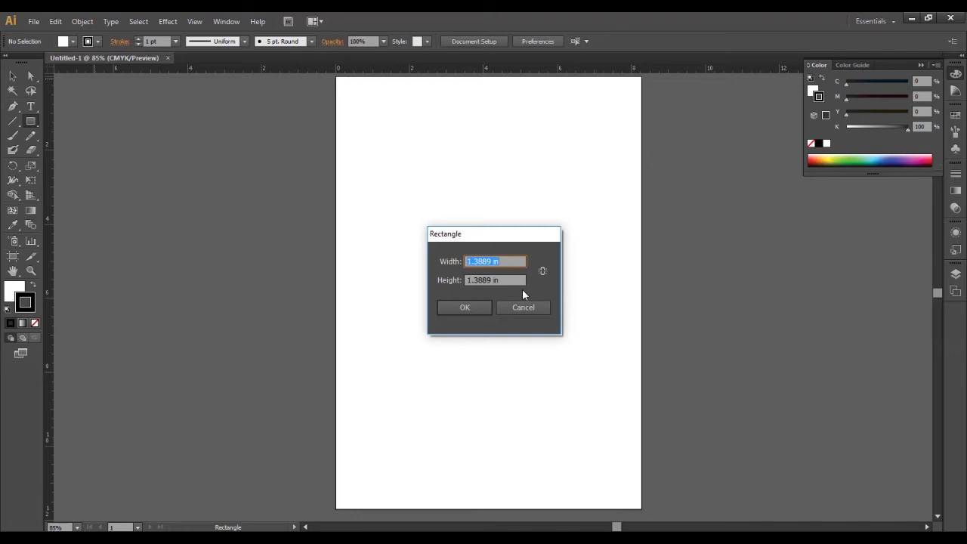
text(3.25)
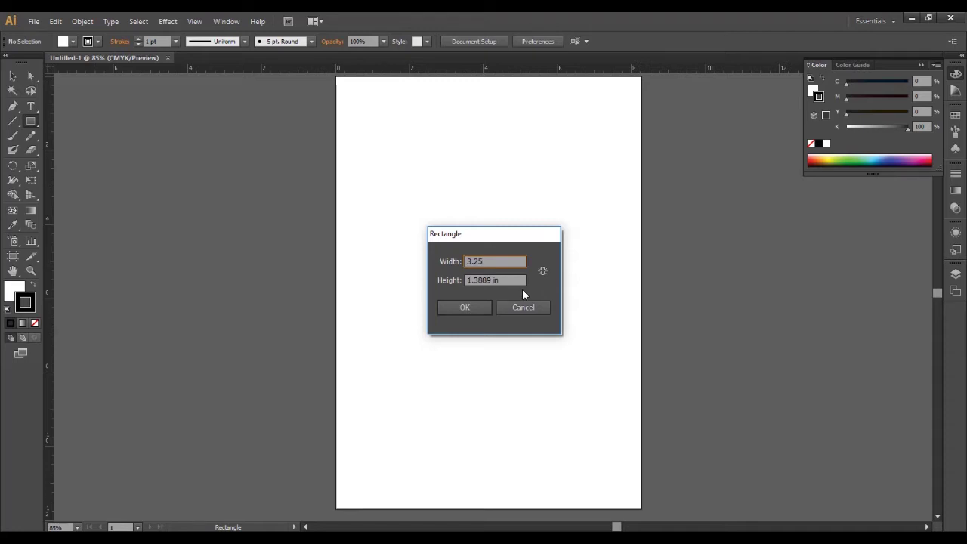
key(Tab)
text(2)
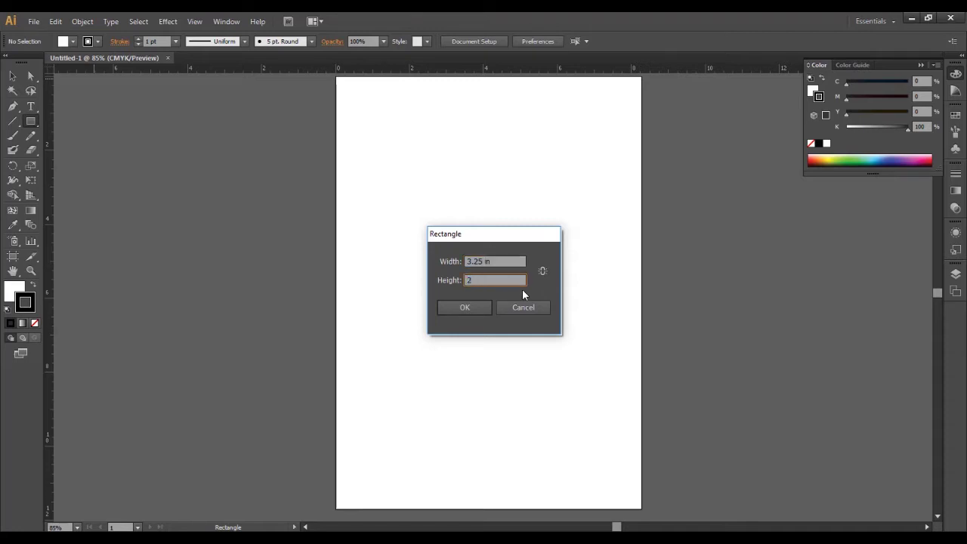
key(Return)
Nudge the rectangle up and left and set its fill to None.
key(v)
drag(516, 284, 463, 276)
click(13, 291)
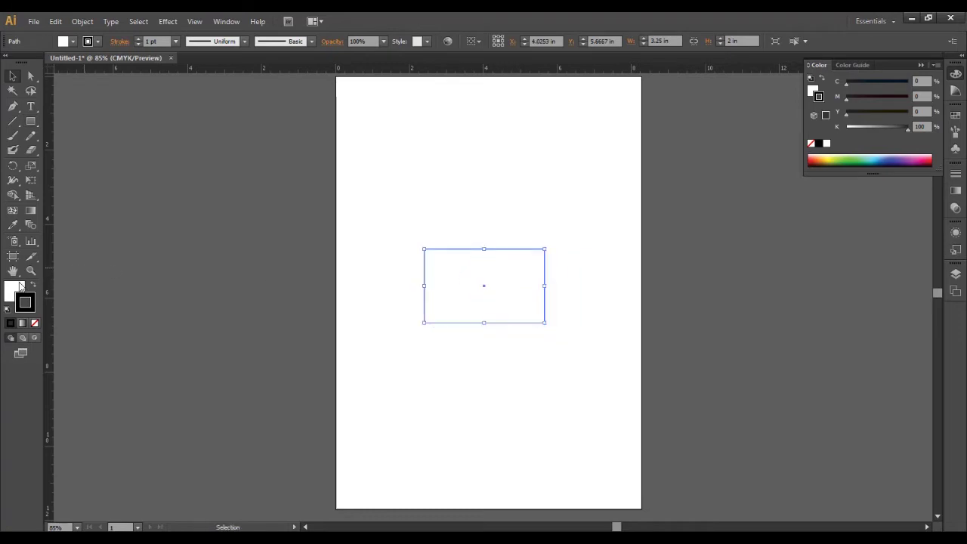
click(34, 323)
Offset the rectangle path by -5 mm to add a nested inner border, then zoom onto the card.
click(83, 21)
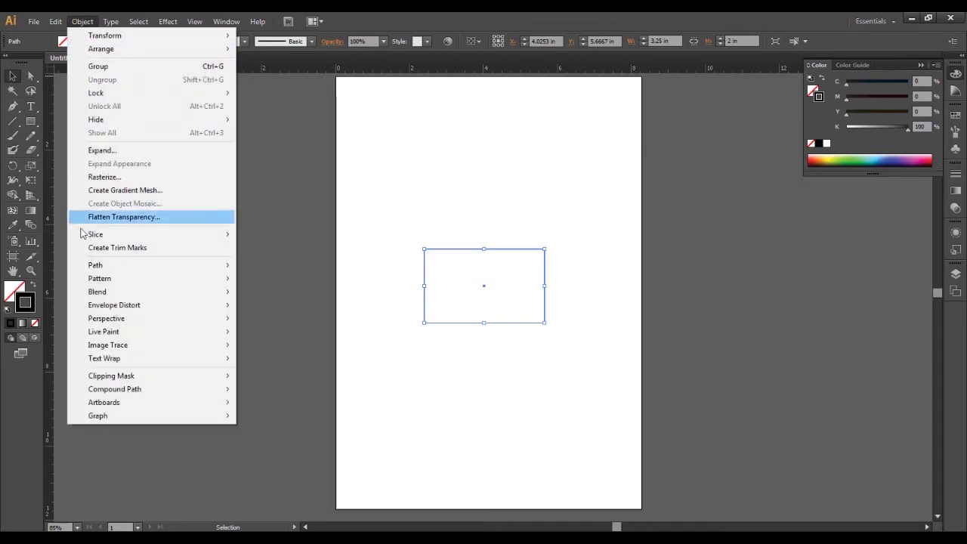
mouse_move(95, 264)
click(363, 308)
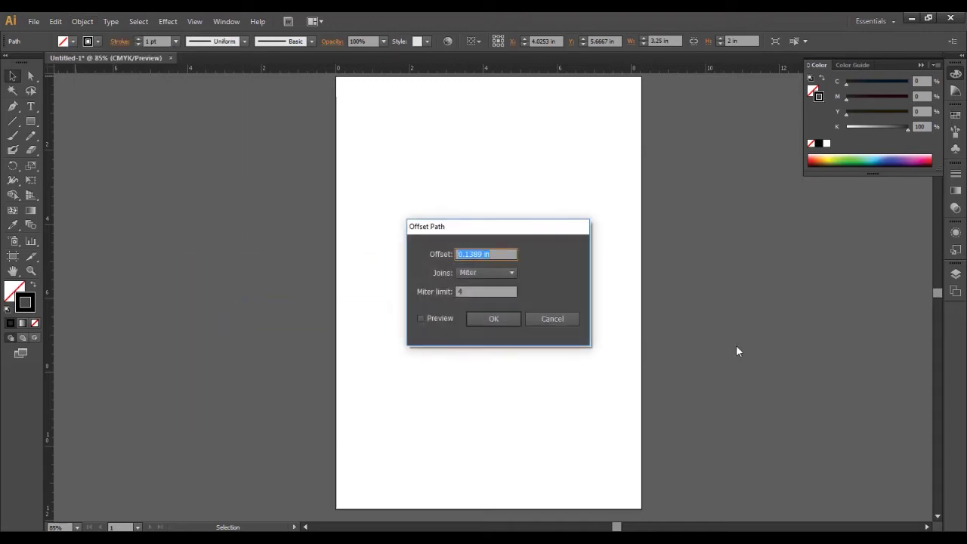
text(-)
text(mm)
key(Return)
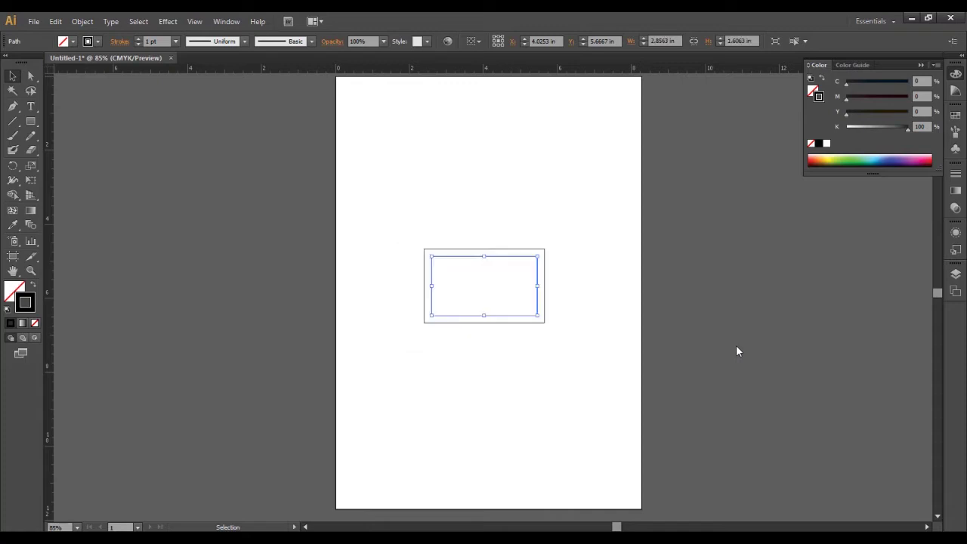
click(362, 226)
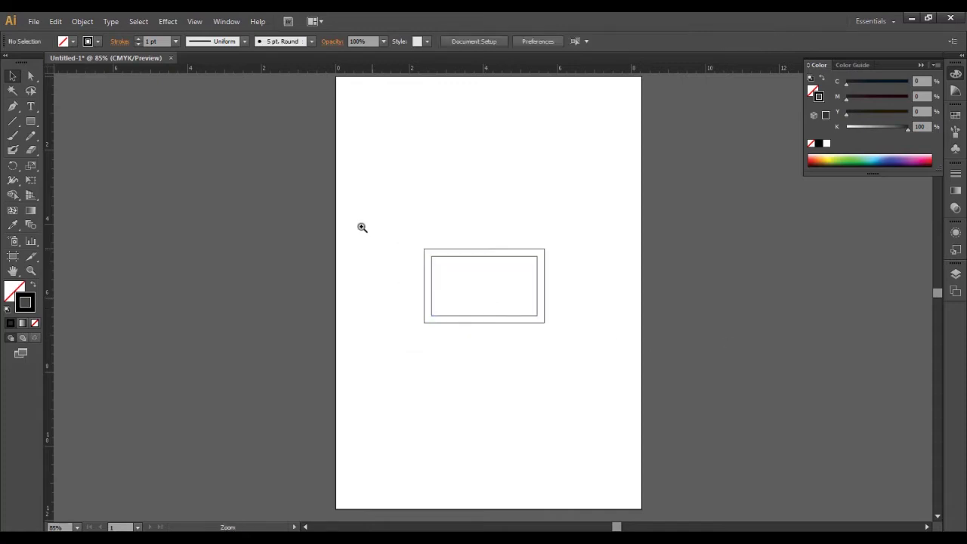
drag(363, 225, 619, 361)
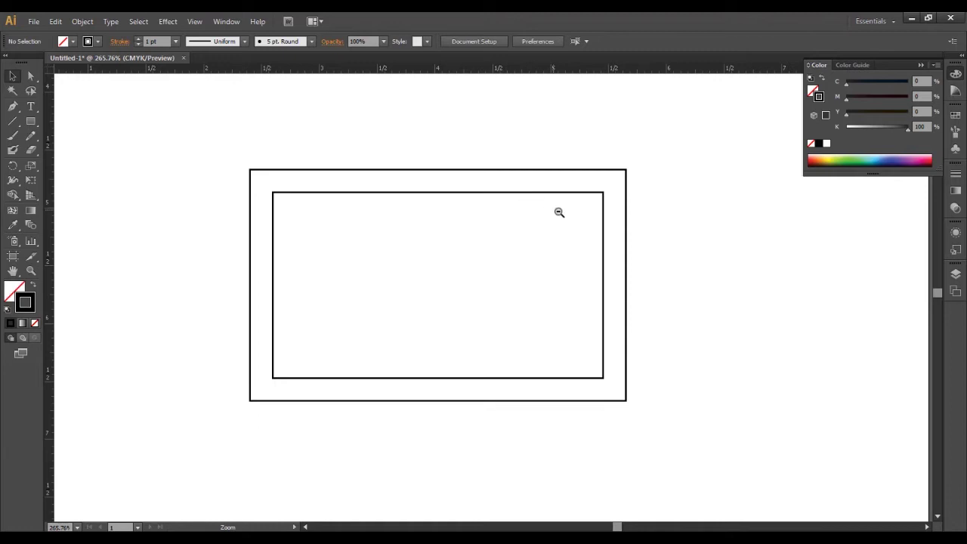
ctrl+alt+click(431, 267)
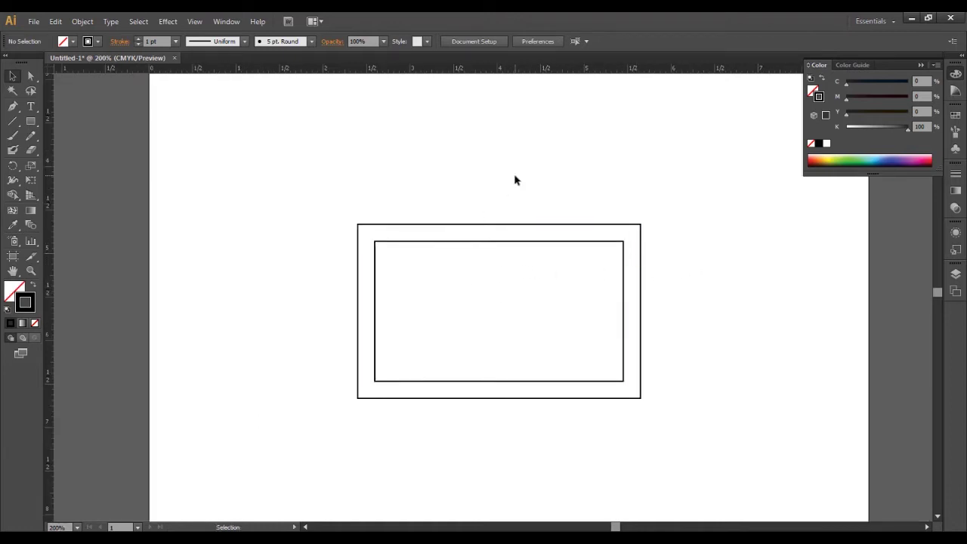
drag(517, 177, 546, 175)
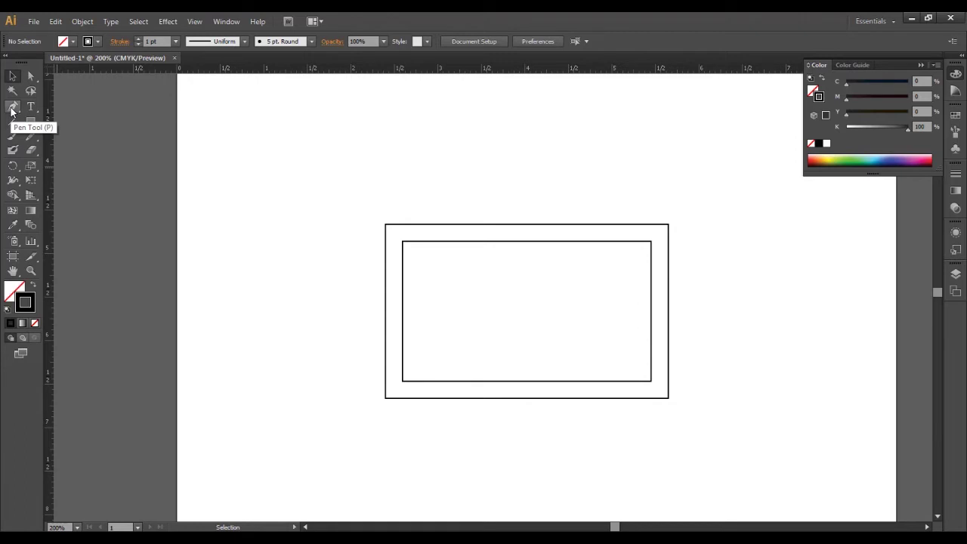
Draw an angled two-segment Pen line across the card, from its right side past its left edge.
click(10, 109)
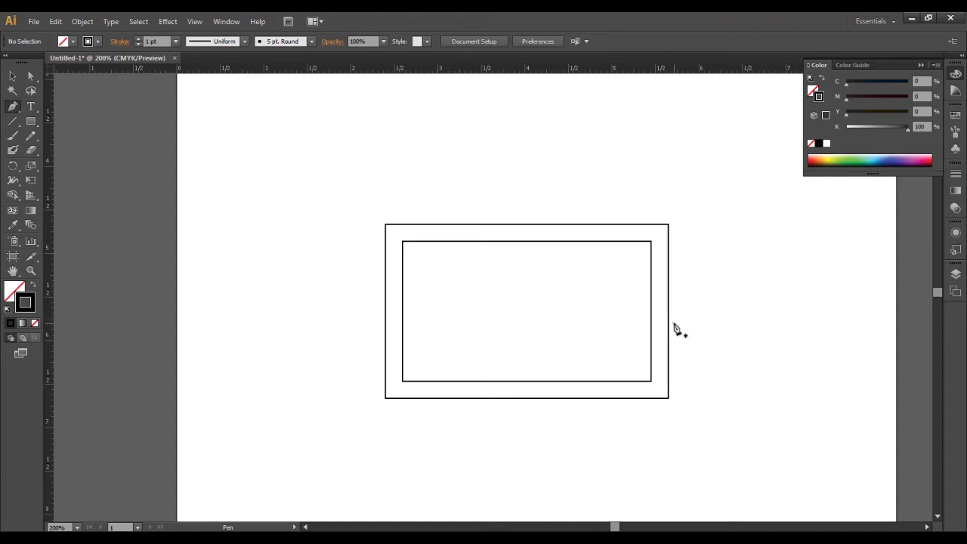
click(673, 324)
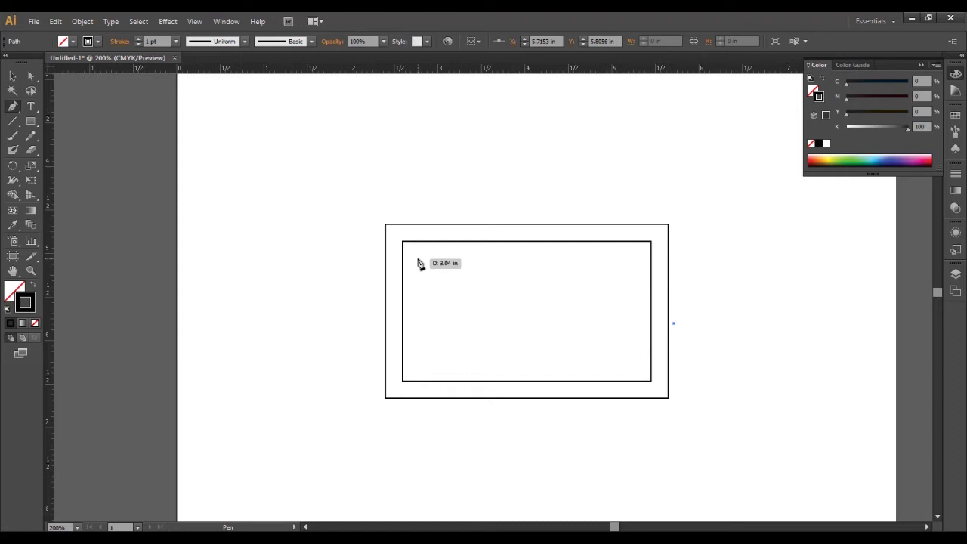
click(419, 261)
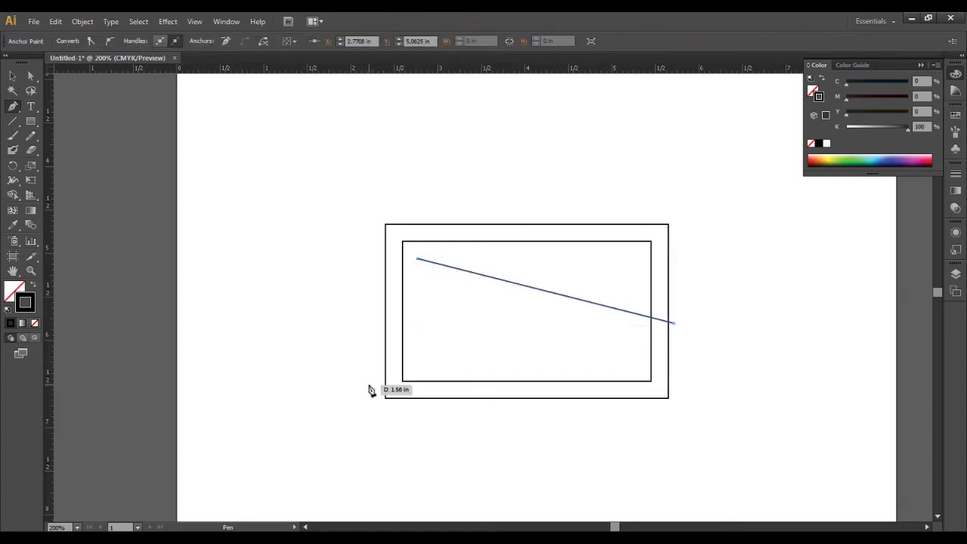
click(381, 349)
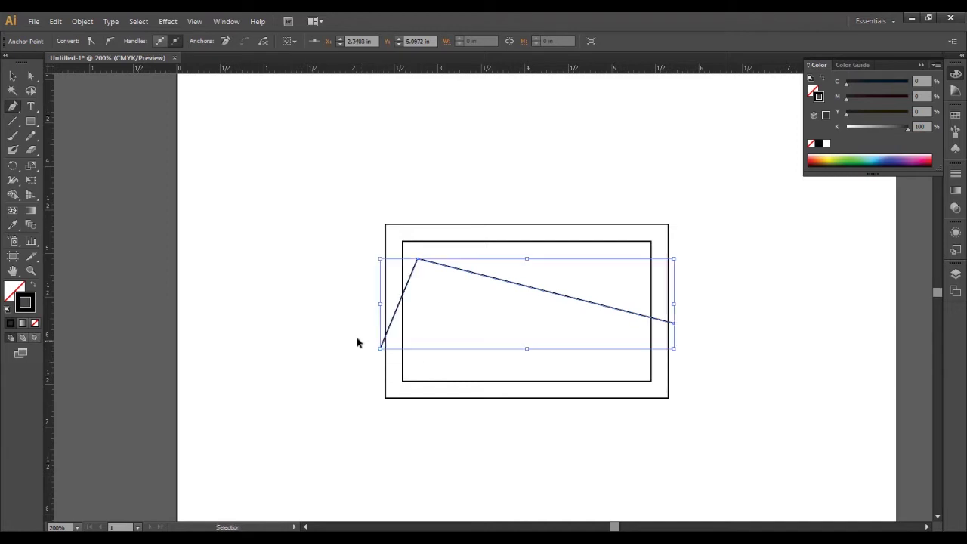
ctrl+click(361, 328)
key(v)
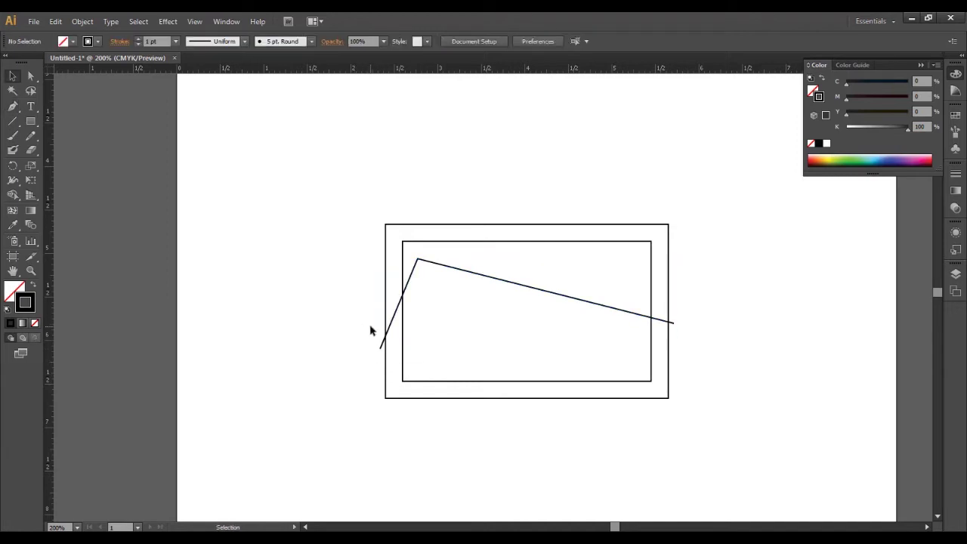
Draw a horizontal Pen line across the card's lower part, extending past both sides.
click(15, 107)
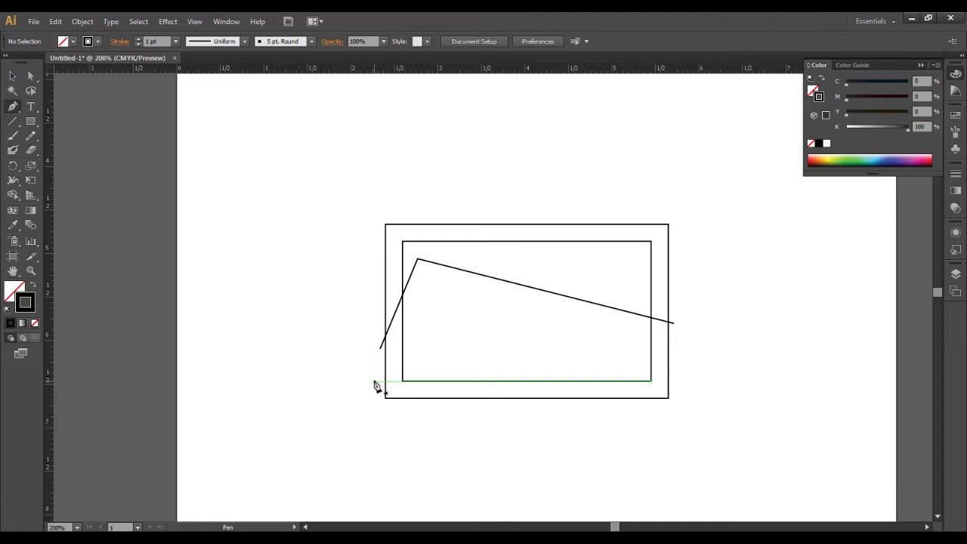
click(375, 381)
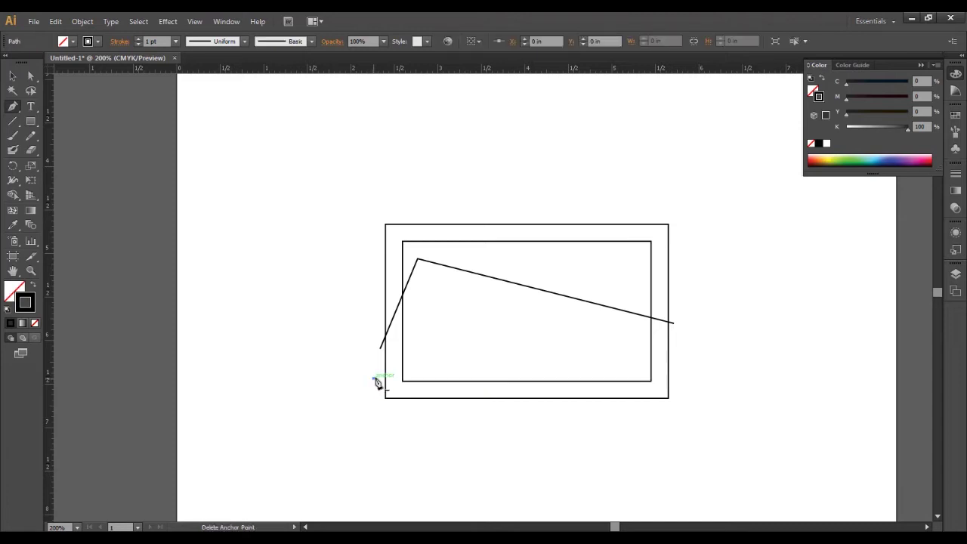
click(688, 378)
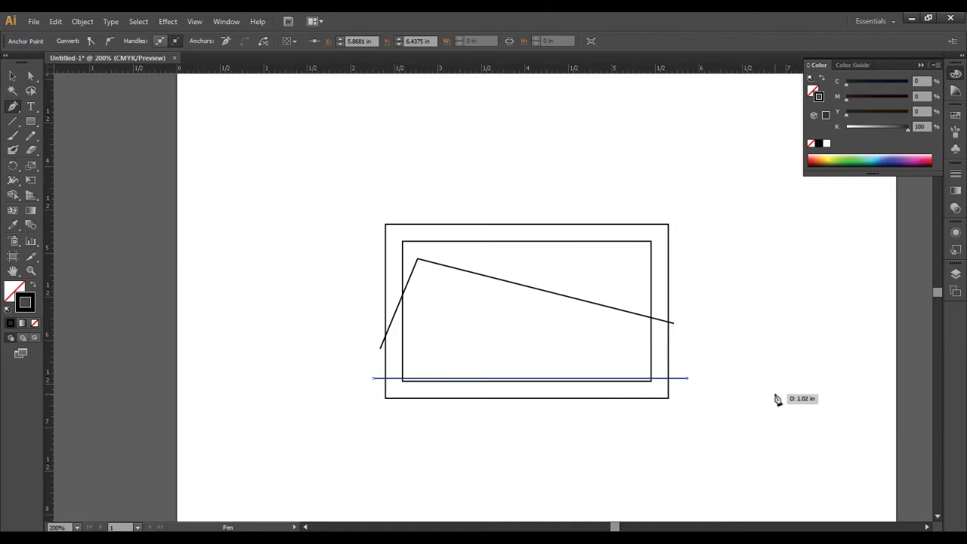
ctrl+click(725, 340)
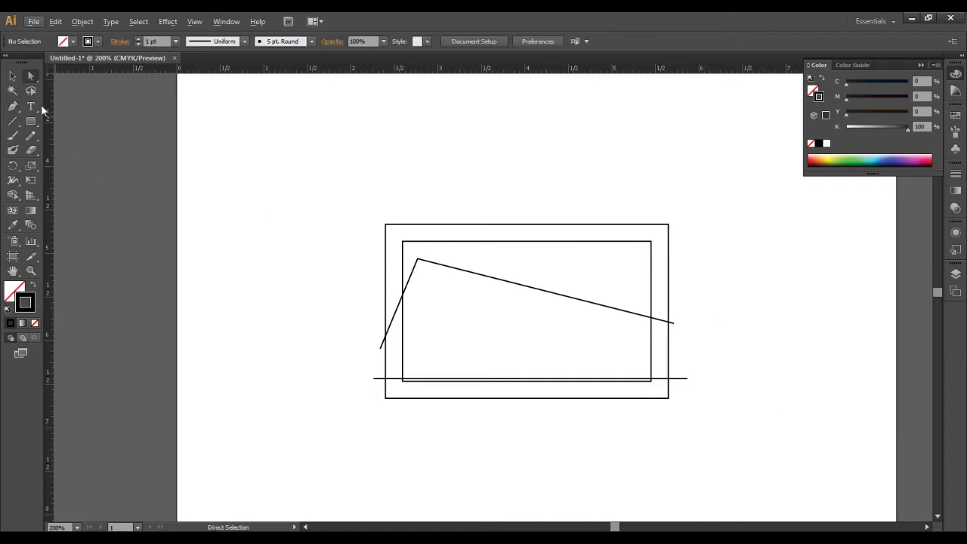
drag(34, 77, 84, 95)
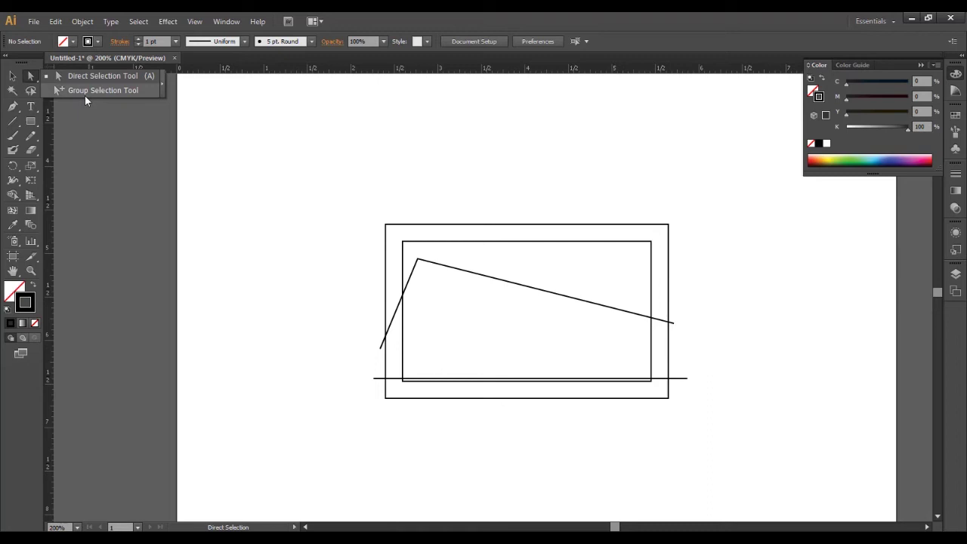
Select all lines and rectangles and apply Pathfinder Divide to split them into pieces.
click(84, 94)
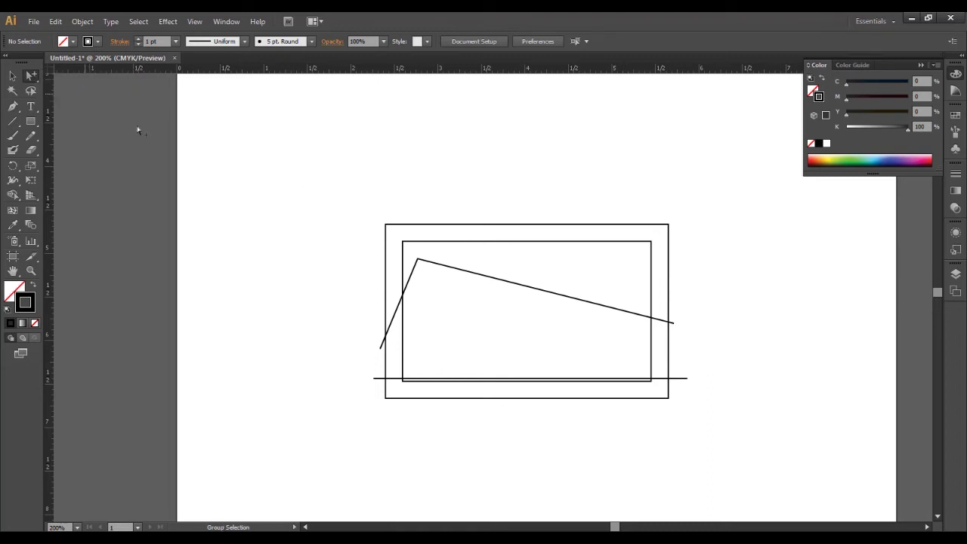
drag(733, 300, 662, 394)
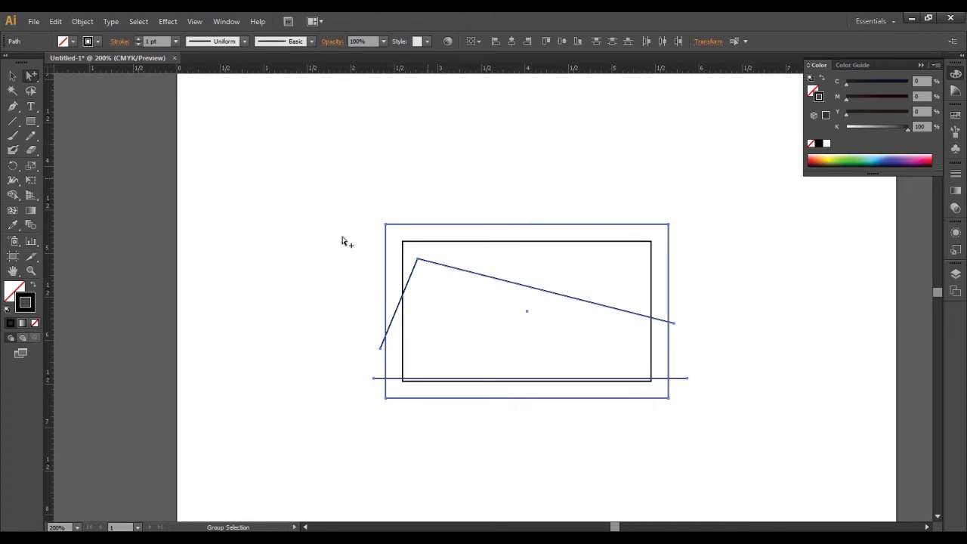
click(225, 22)
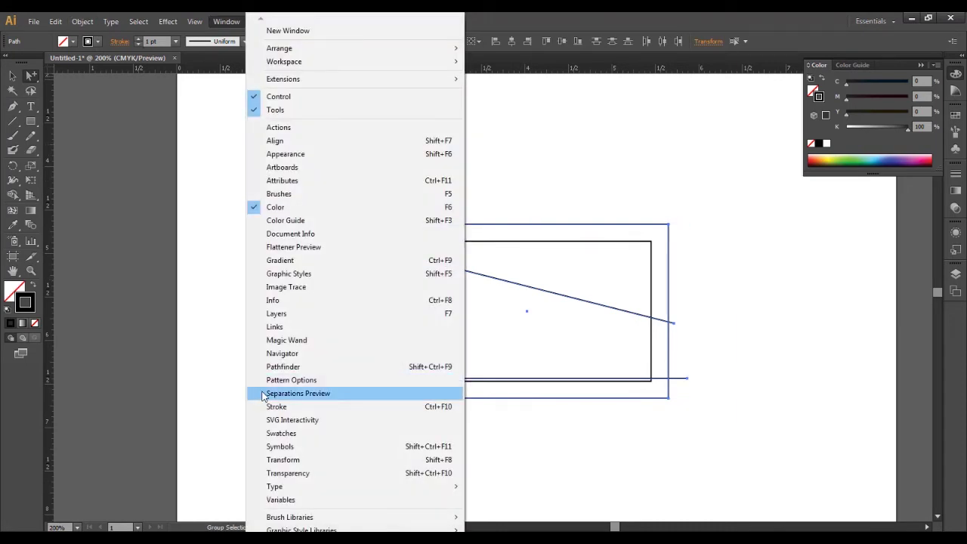
click(278, 367)
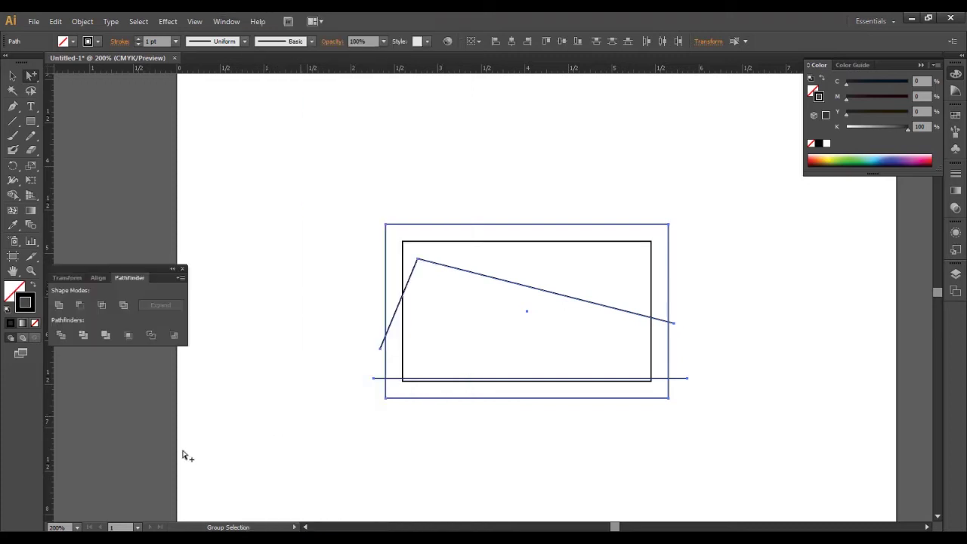
click(60, 336)
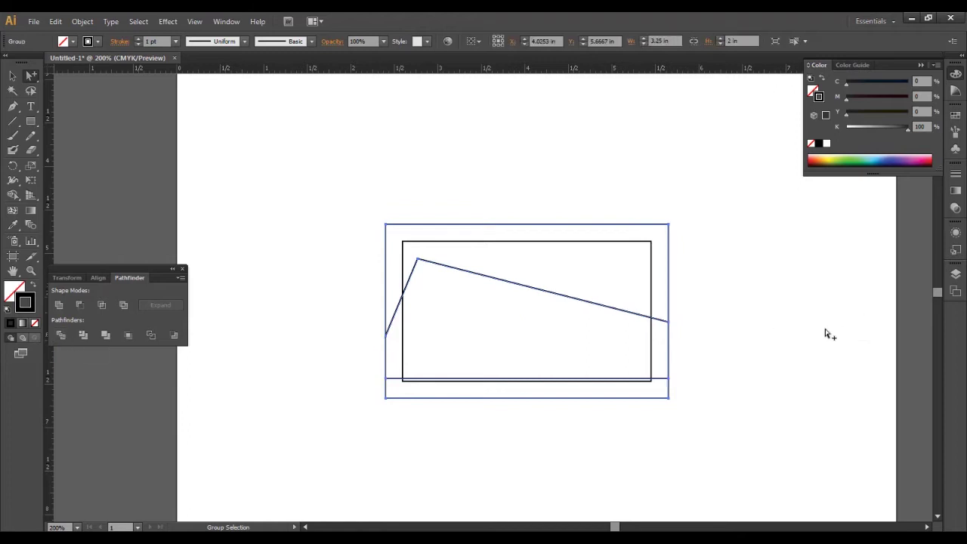
Select the top piece above the angled line and make its fill active.
click(705, 317)
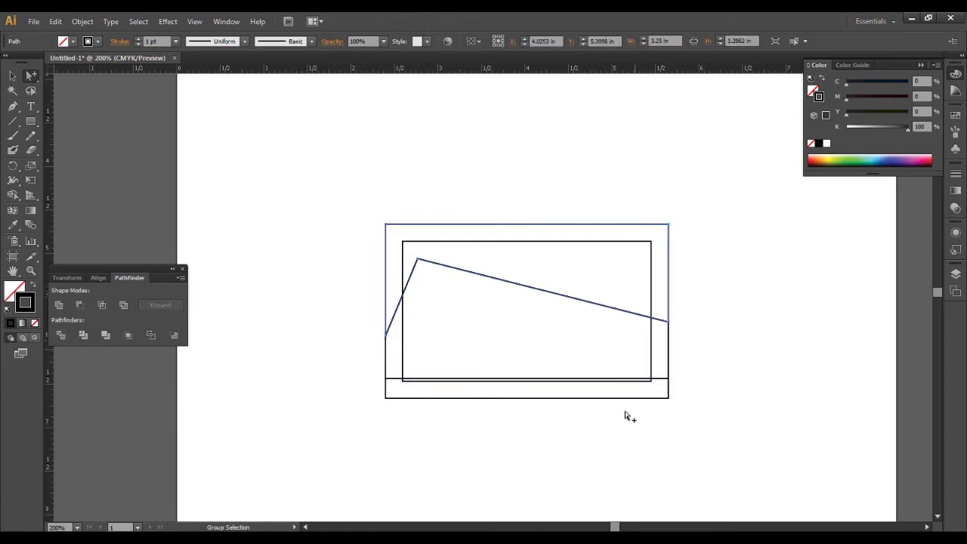
click(669, 398)
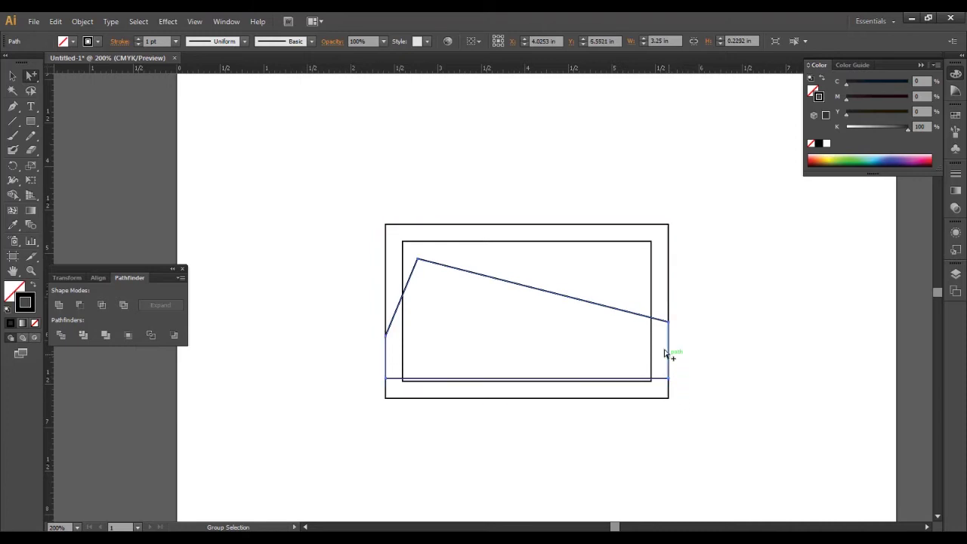
click(739, 275)
click(669, 226)
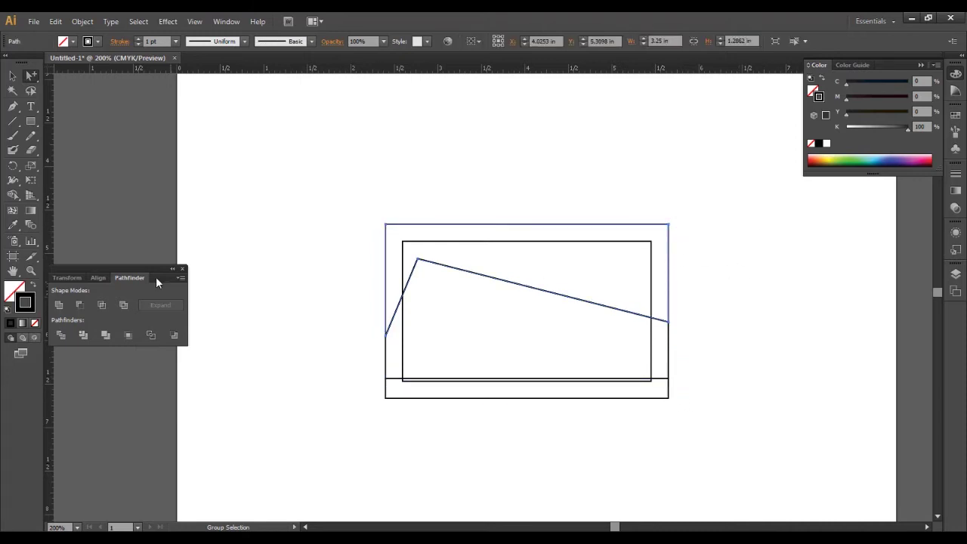
click(17, 292)
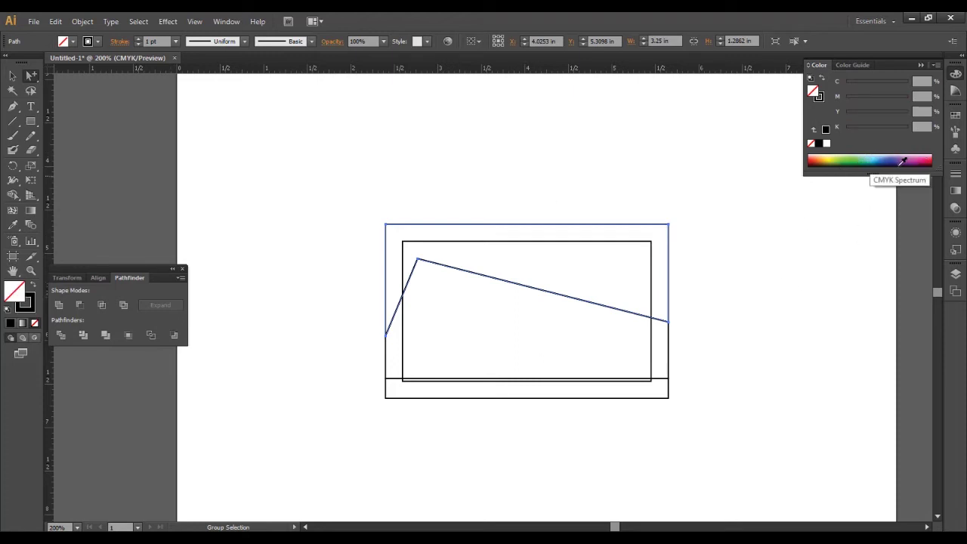
Fill the top piece dark olive green at C 26, M 0, Y 100, K 86.
click(898, 163)
drag(902, 157, 896, 158)
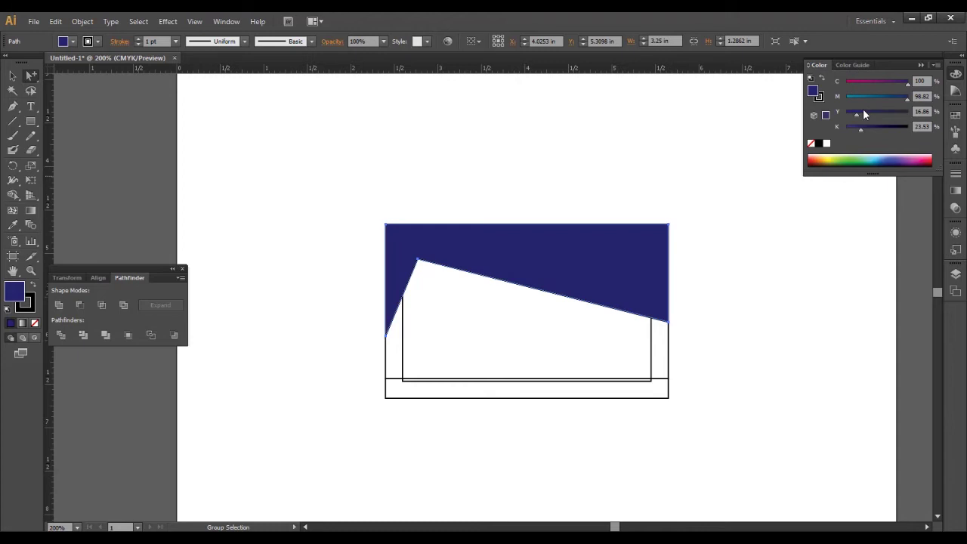
drag(857, 114, 838, 130)
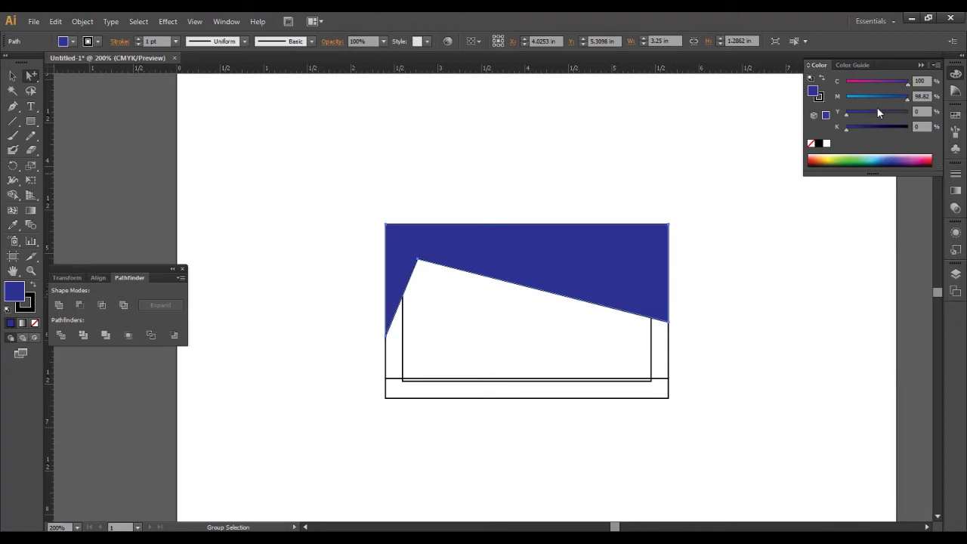
drag(892, 81, 790, 88)
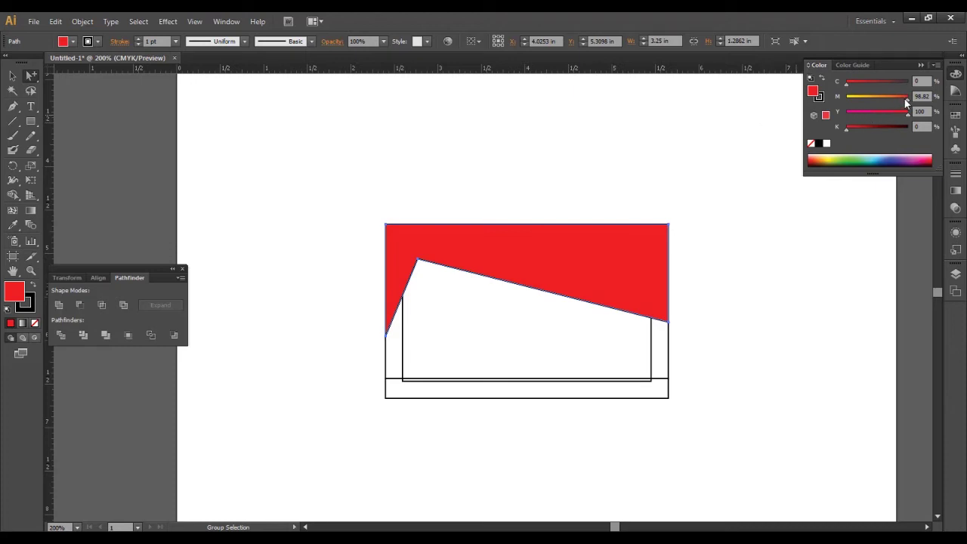
drag(905, 97, 845, 98)
drag(880, 126, 888, 127)
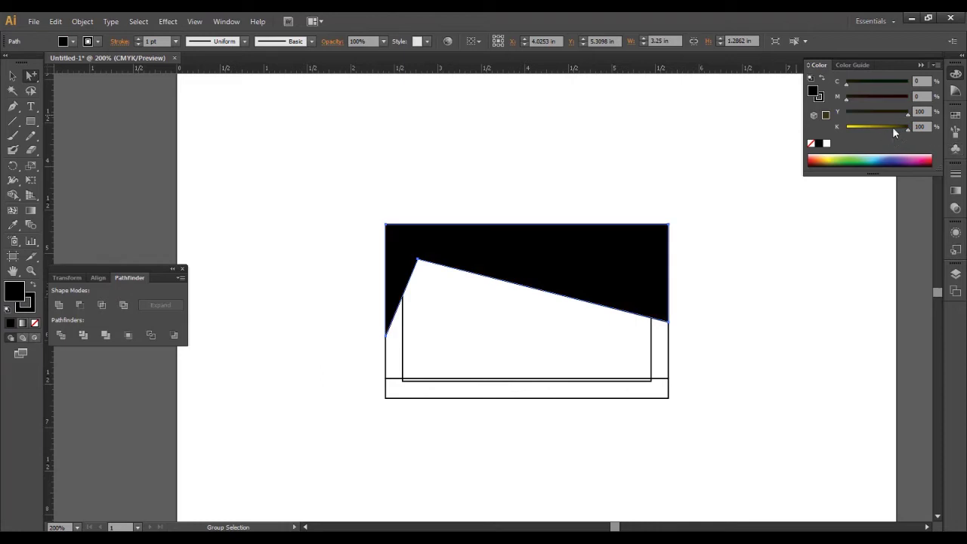
drag(893, 129, 900, 129)
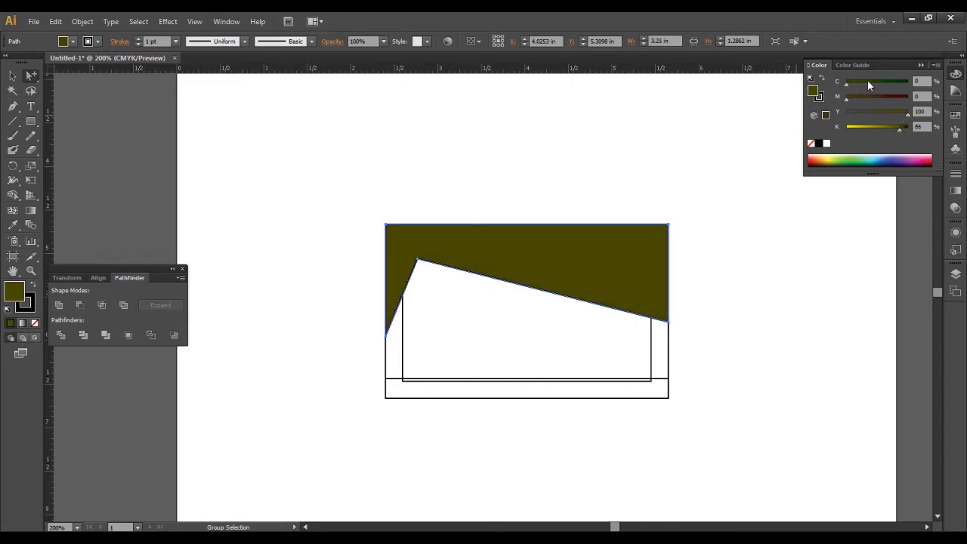
drag(868, 81, 874, 82)
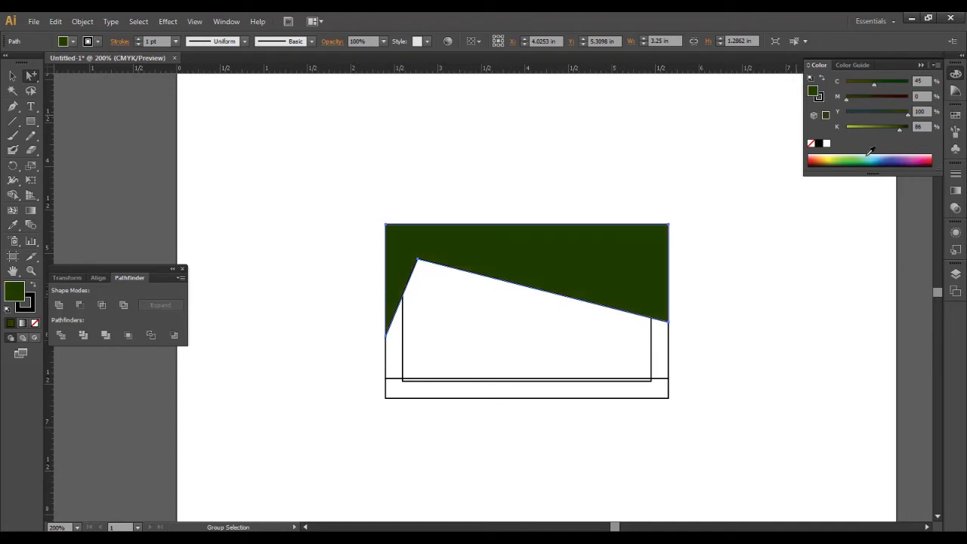
click(862, 81)
click(723, 362)
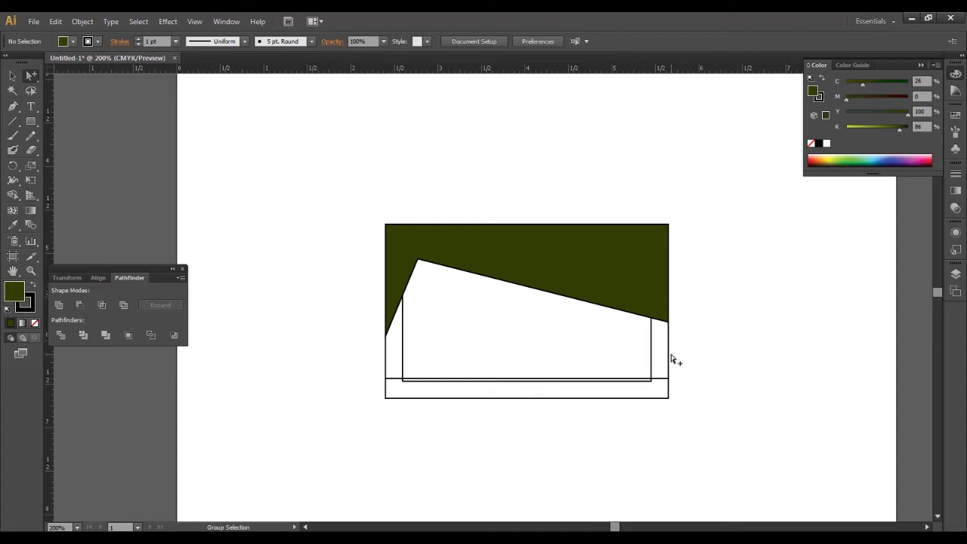
Copy the top piece's olive fill onto the bottom strip with the Eyedropper.
click(669, 398)
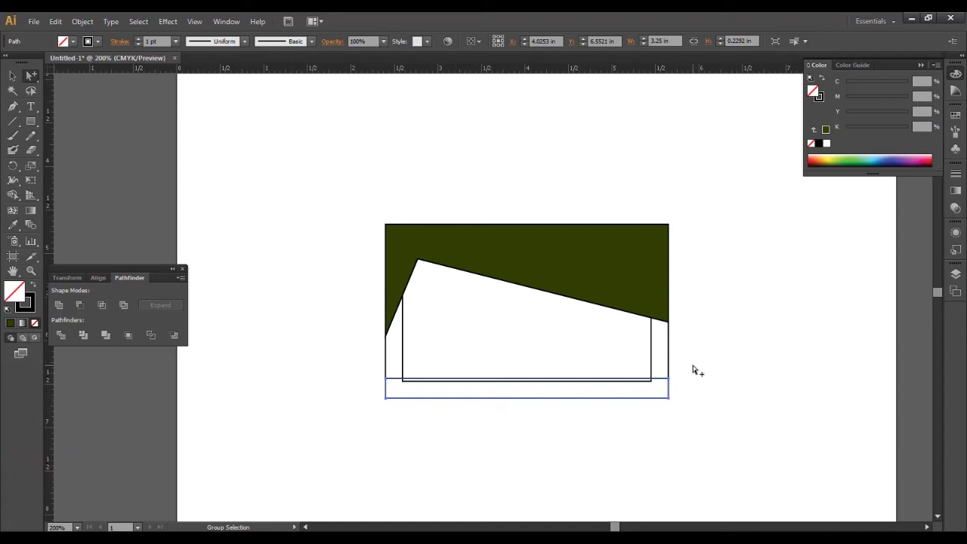
click(669, 399)
key(i)
click(634, 285)
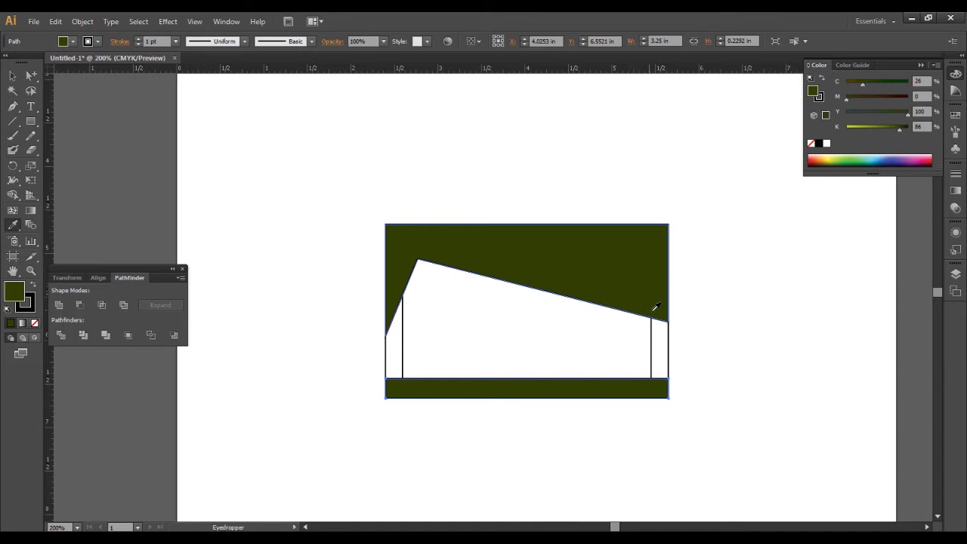
key(v)
click(709, 336)
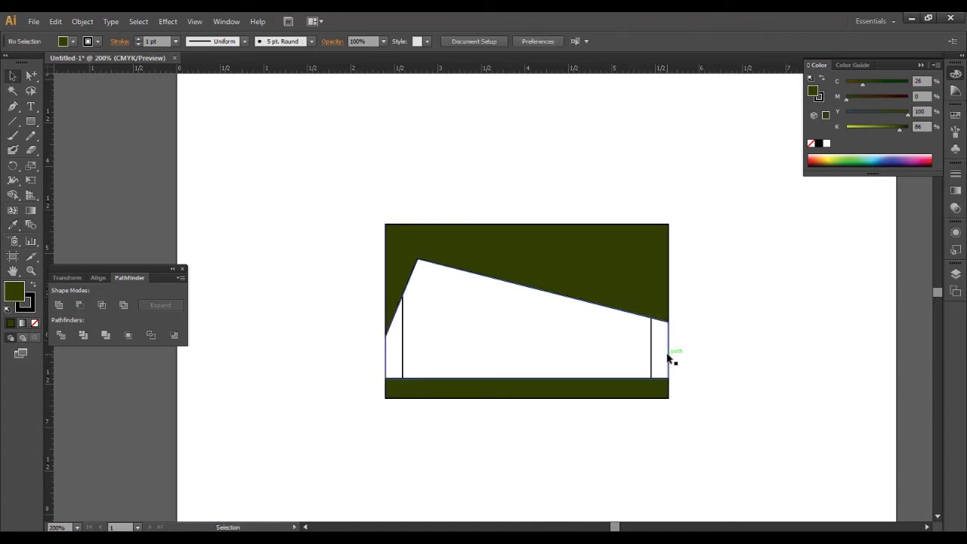
Direct-select the middle piece and give it a fill with yellow removed so it turns blue.
key(a)
click(669, 350)
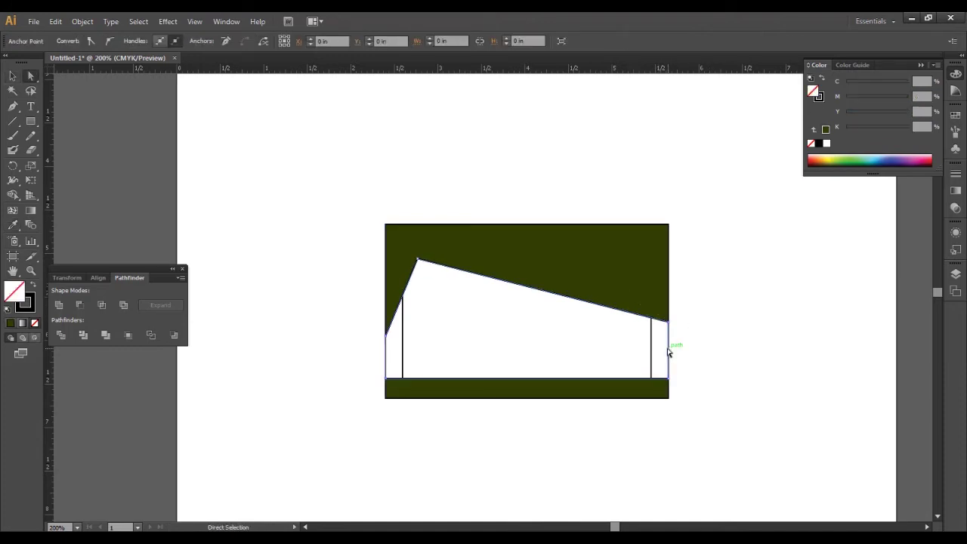
click(841, 161)
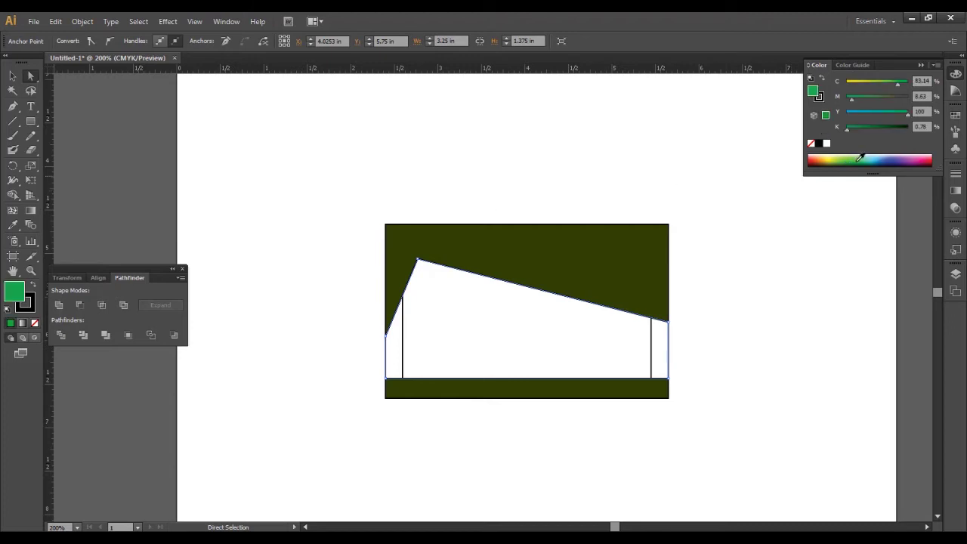
mouse_move(875, 113)
mouse_down()
mouse_move(848, 112)
mouse_move(845, 99)
mouse_up()
Set the middle piece to cyan 100, then recolour the olive background shape dark navy blue.
text(100)
click(759, 295)
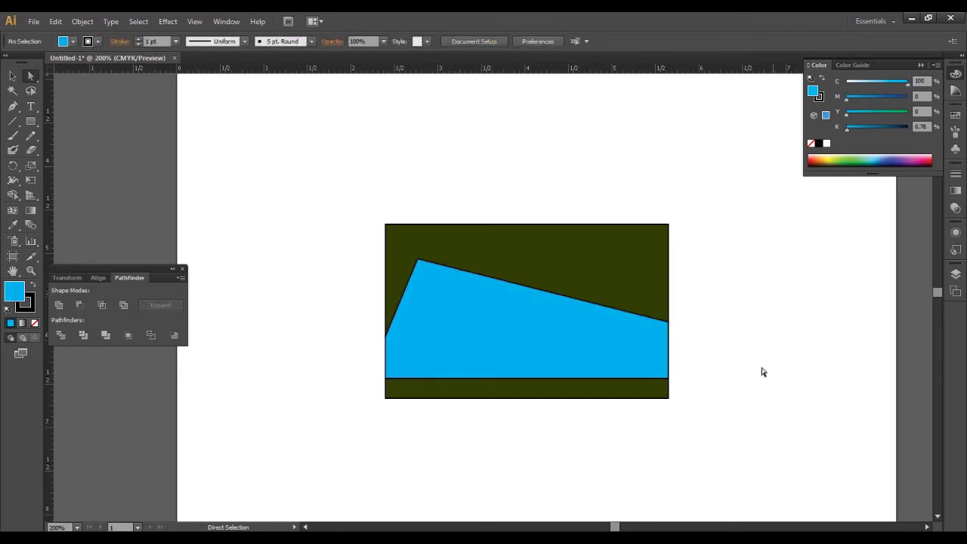
click(607, 252)
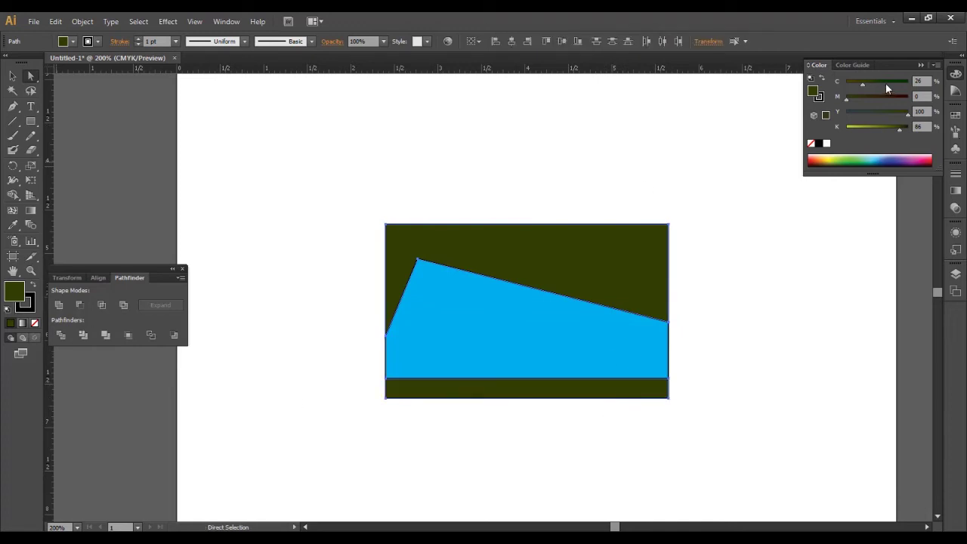
drag(886, 84, 910, 145)
drag(883, 112, 846, 113)
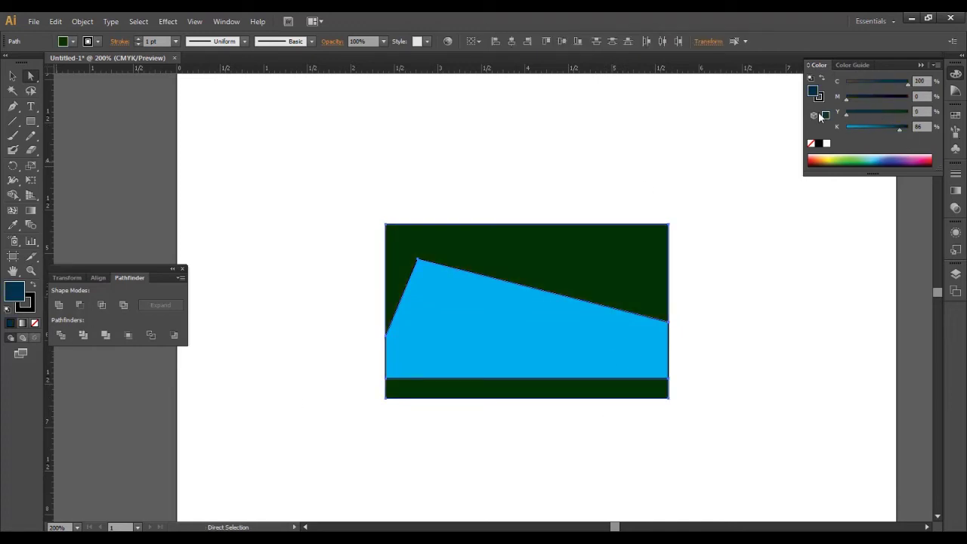
click(901, 128)
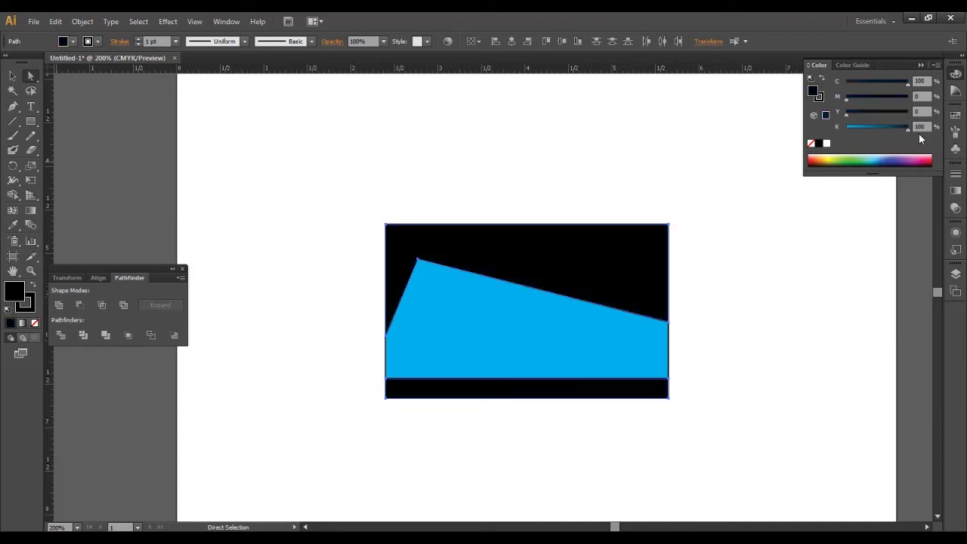
click(784, 285)
Select all the card artwork and set its stroke to None.
key(ctrl+minus)
drag(598, 311, 823, 360)
drag(455, 264, 768, 429)
drag(785, 349, 832, 335)
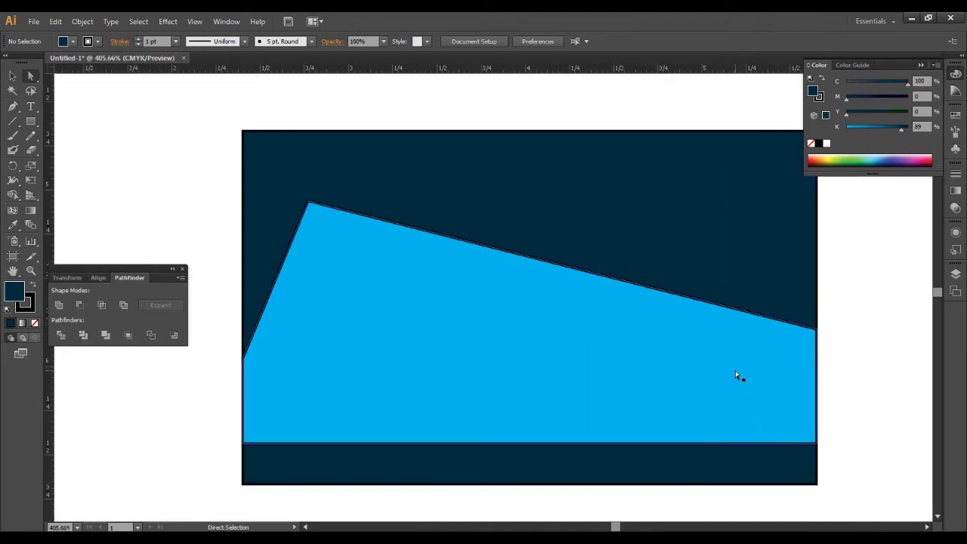
key(ctrl+minus)
key(ctrl+minus)
drag(728, 322, 822, 370)
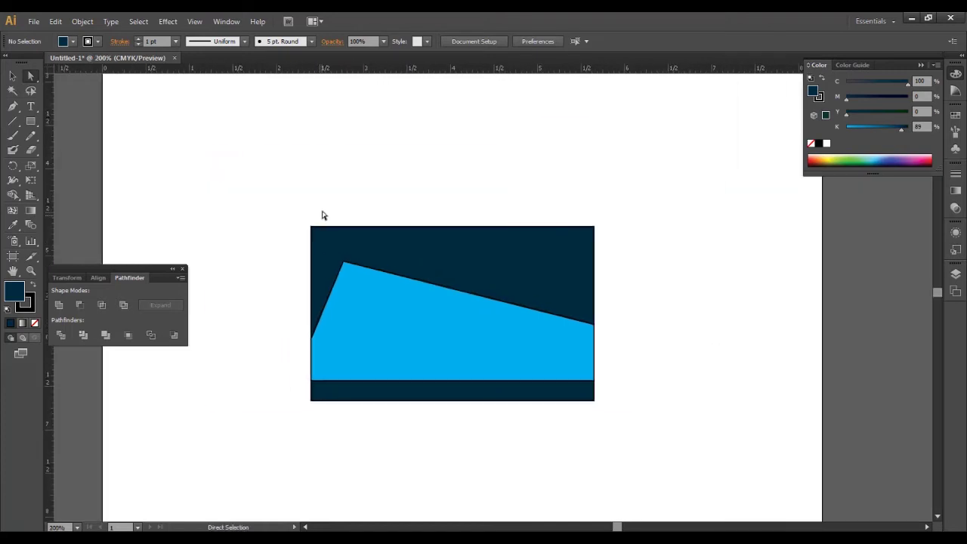
drag(295, 199, 624, 450)
click(31, 309)
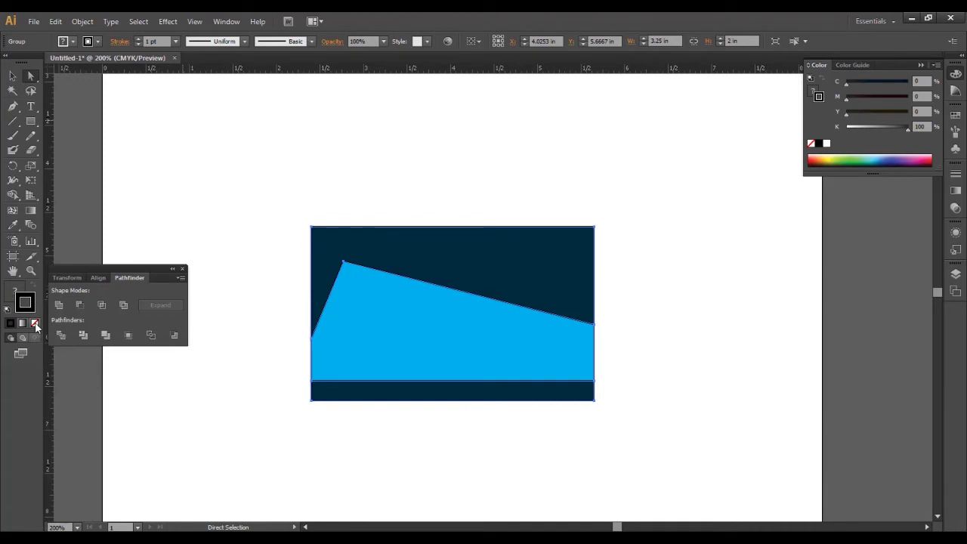
click(36, 326)
Deselect, zoom to 300% on the card, and place a text insertion point above its right side.
drag(659, 332, 705, 347)
click(704, 348)
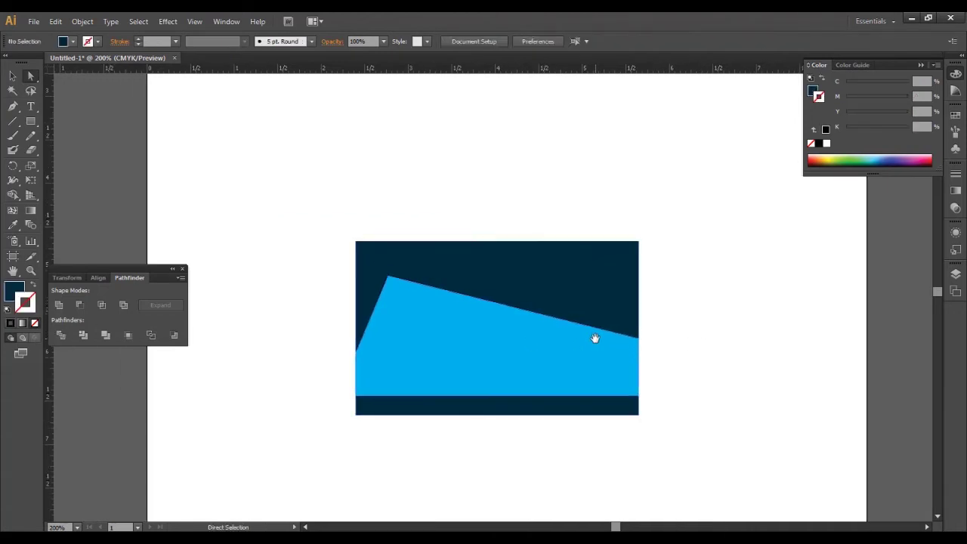
drag(332, 179, 630, 349)
key(ctrl+minus)
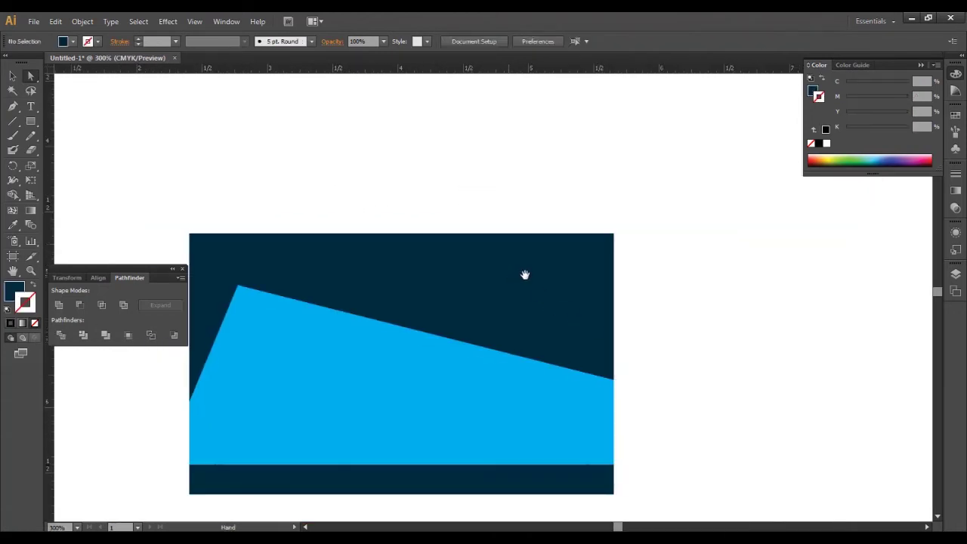
drag(524, 275, 632, 300)
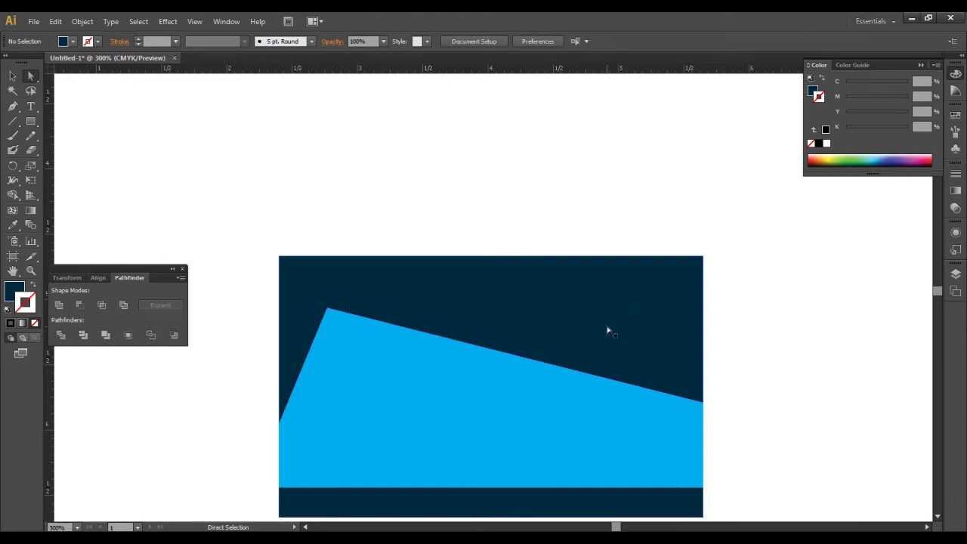
key(t)
click(546, 213)
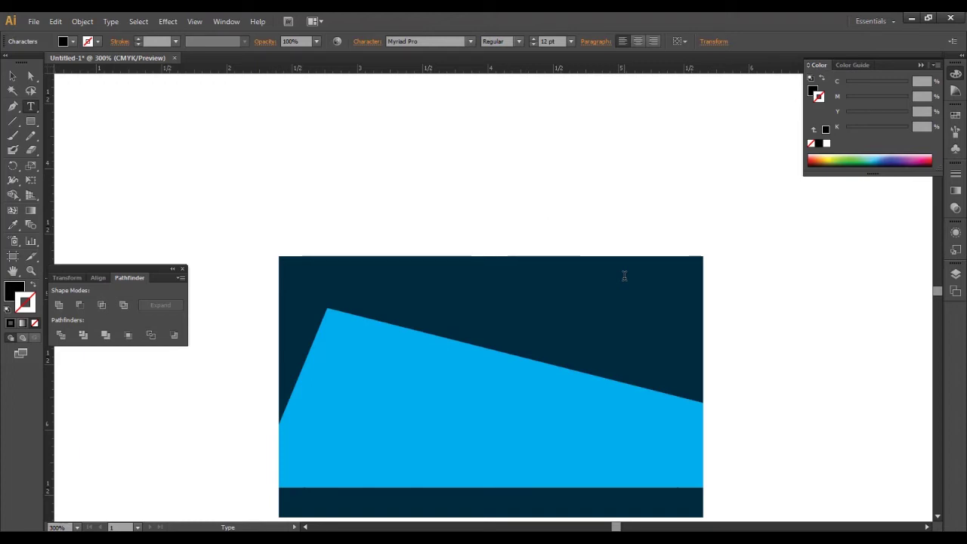
Type 'Your Name' and 'Designation' on two lines above the card, then select the first line.
text(Your Name)
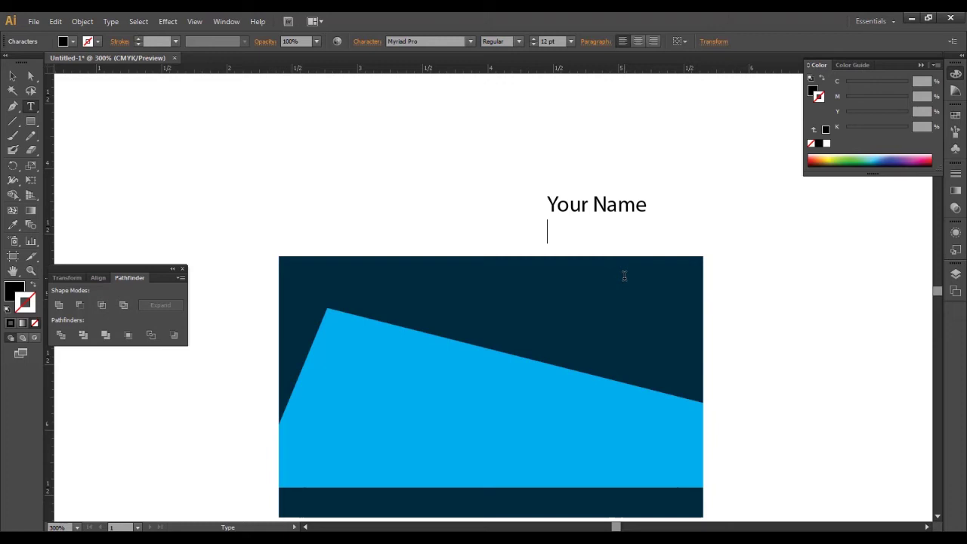
key(Return)
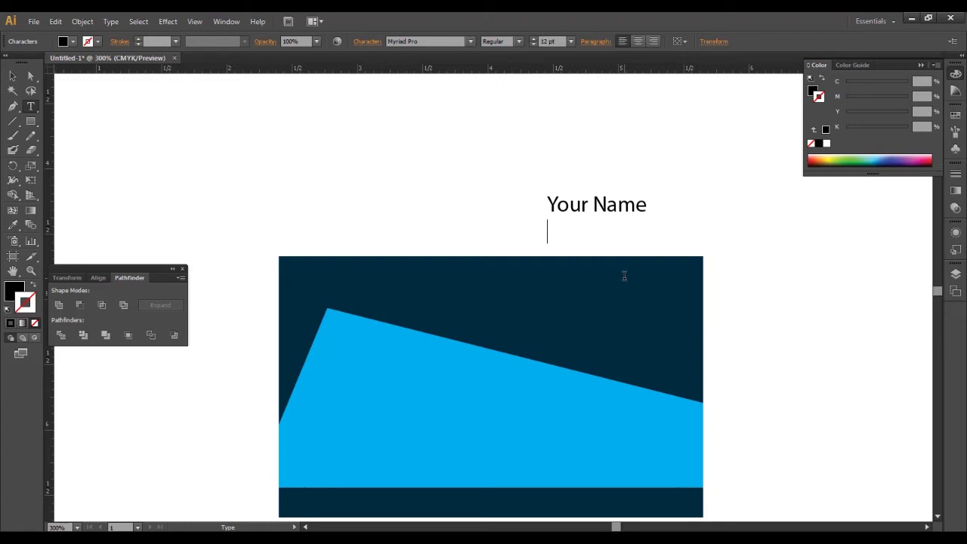
text(Degi)
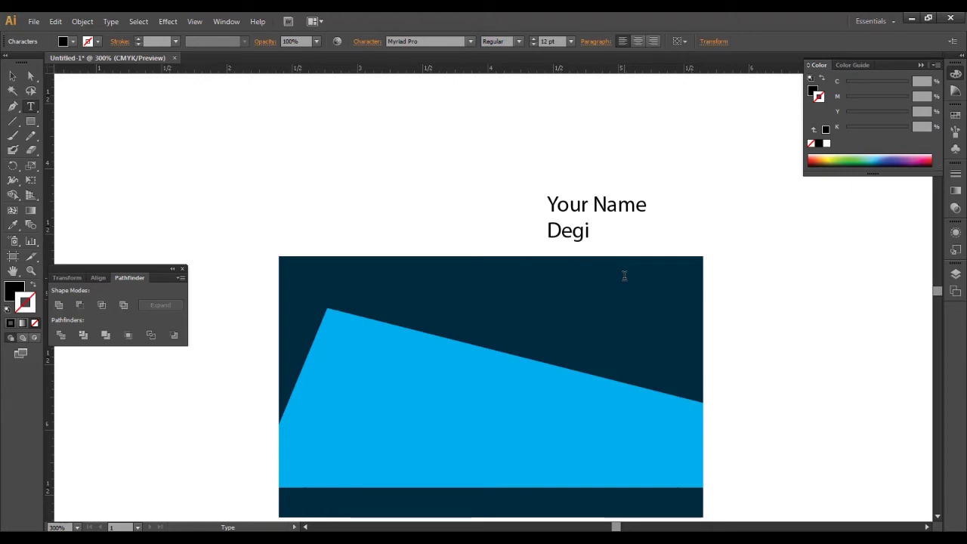
text(signation)
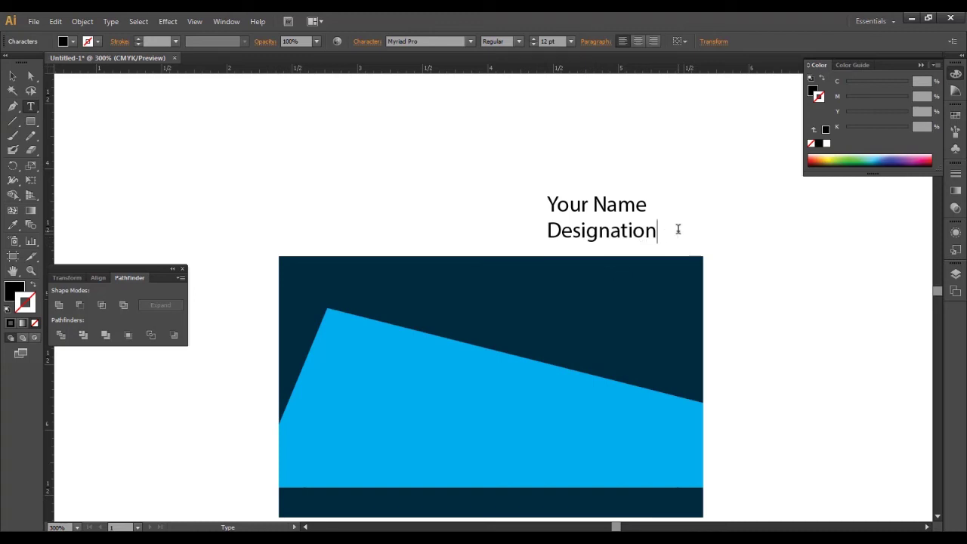
drag(545, 202, 669, 204)
key(ctrl)
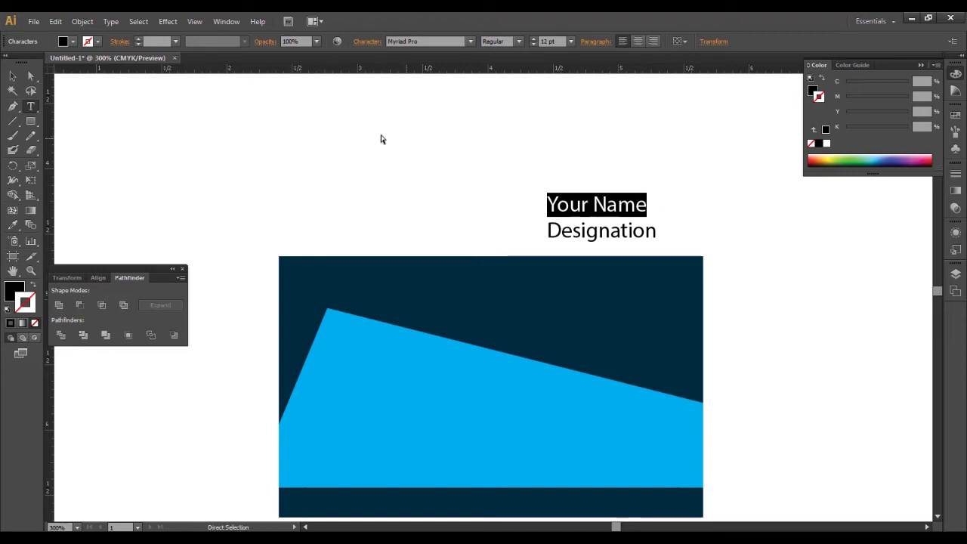
Set the Your Name line in the Arial font via the Character panel.
click(110, 22)
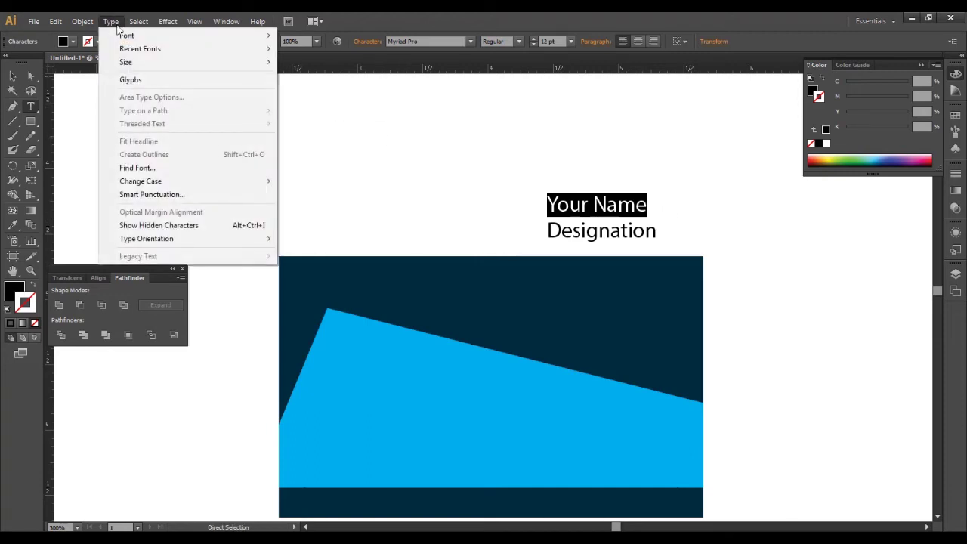
mouse_move(126, 36)
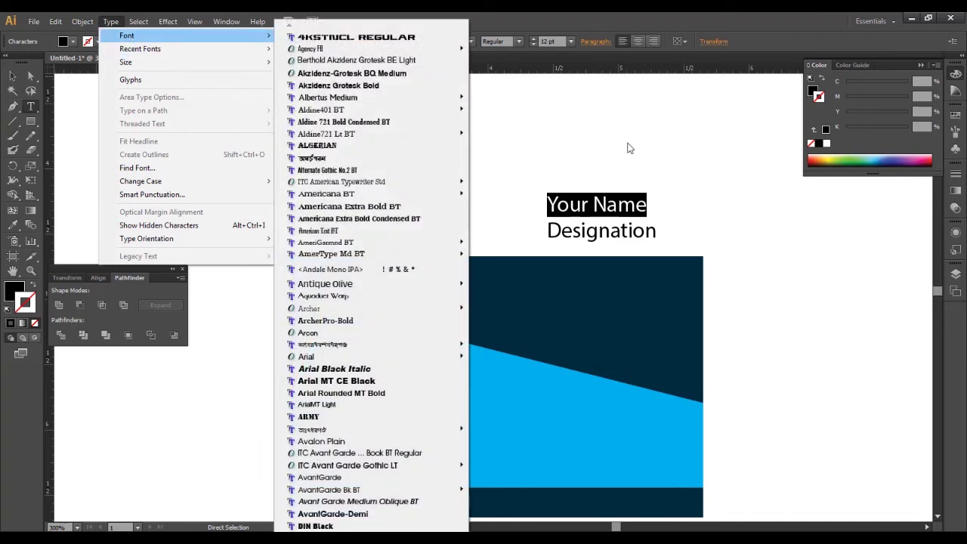
click(627, 148)
drag(648, 205, 541, 196)
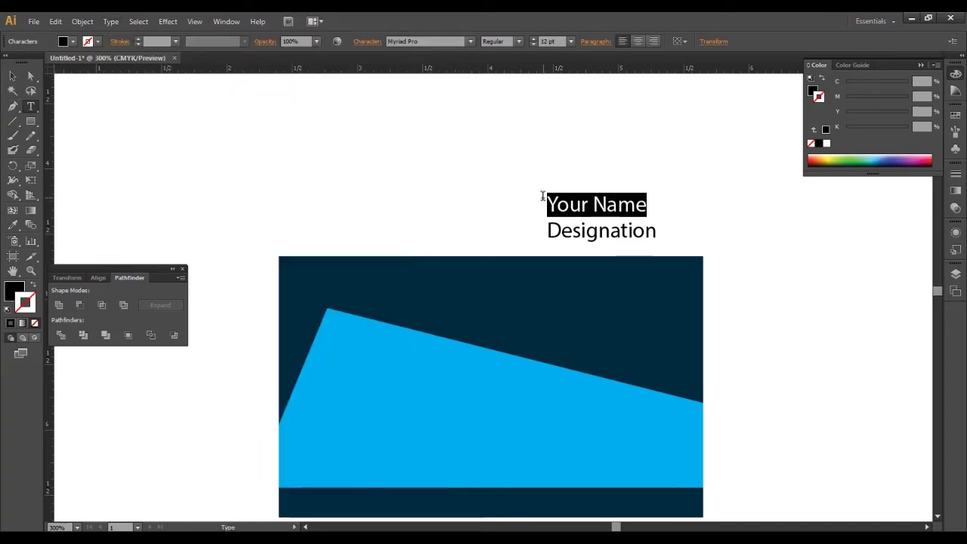
key(ctrl+t)
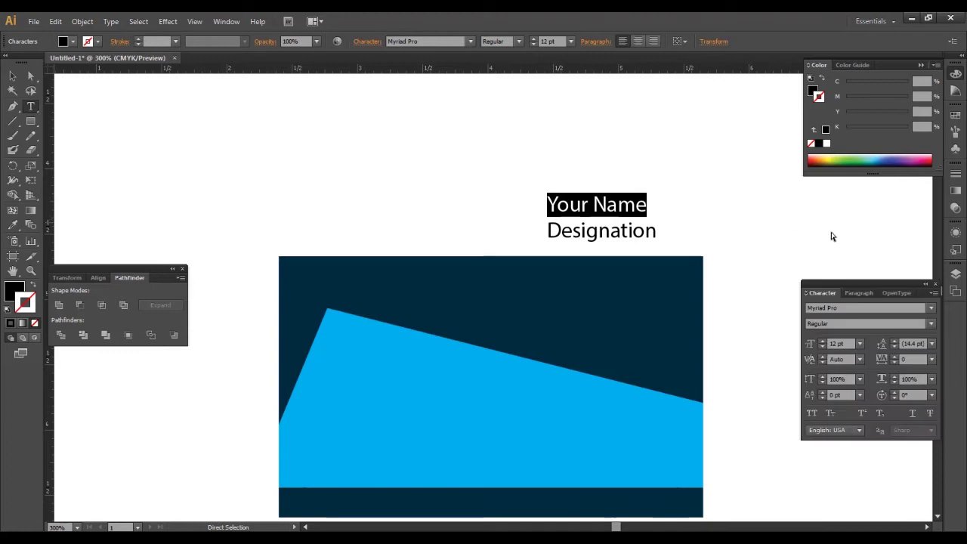
click(860, 306)
text(a)
key(Return)
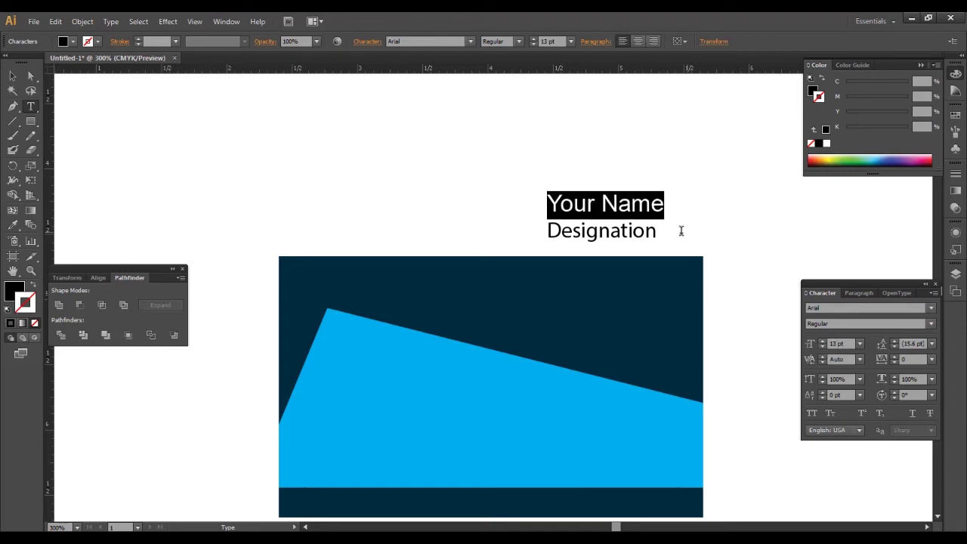
Shrink Designation to 9 pt and make Your Name bold.
drag(672, 230, 545, 227)
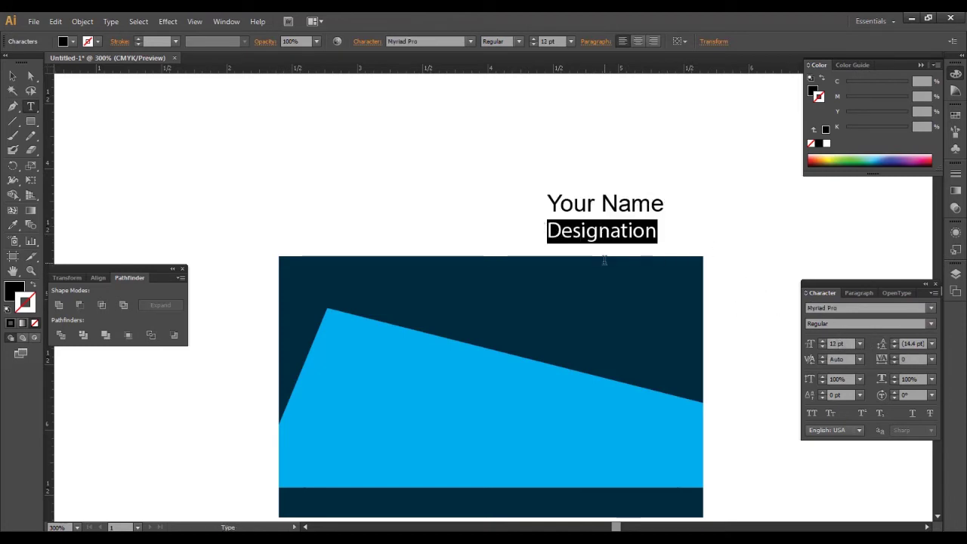
click(822, 346)
click(821, 347)
click(821, 346)
drag(547, 198, 704, 201)
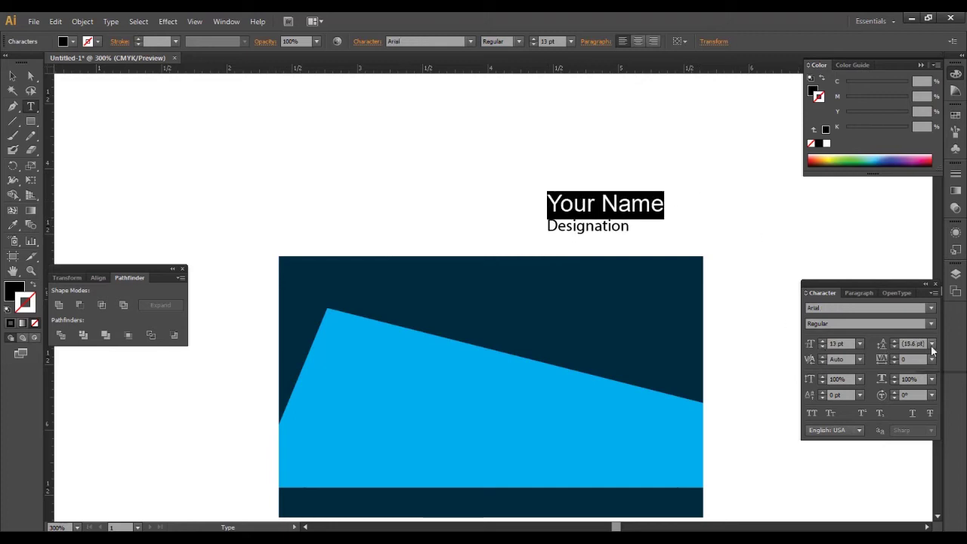
click(907, 323)
click(830, 376)
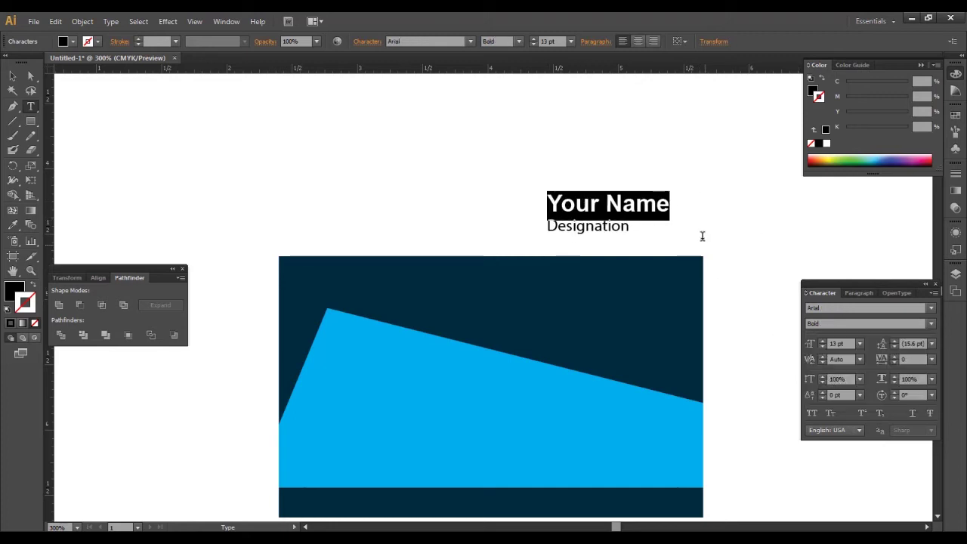
ctrl+click(721, 226)
Set the leading between the two lines to 12 pt.
drag(629, 227, 539, 201)
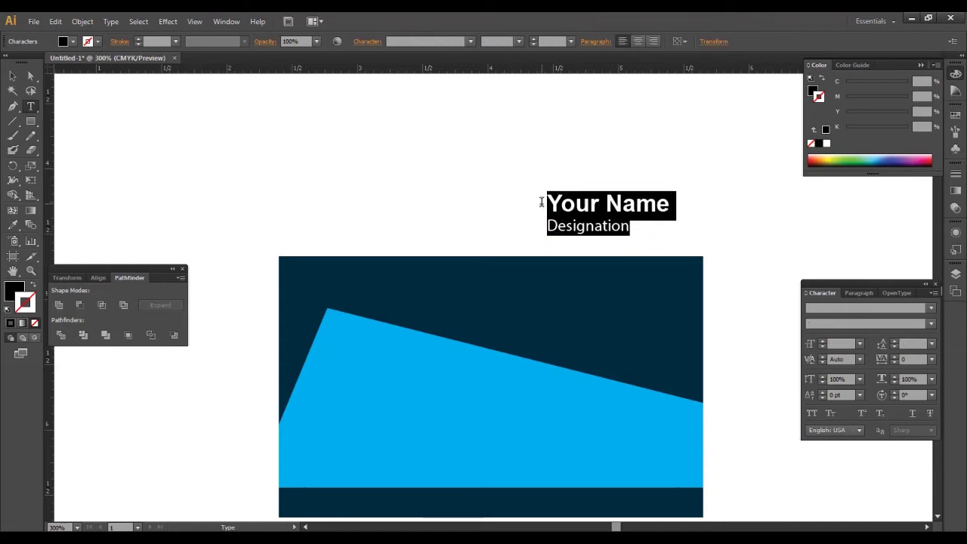
key(alt+Down)
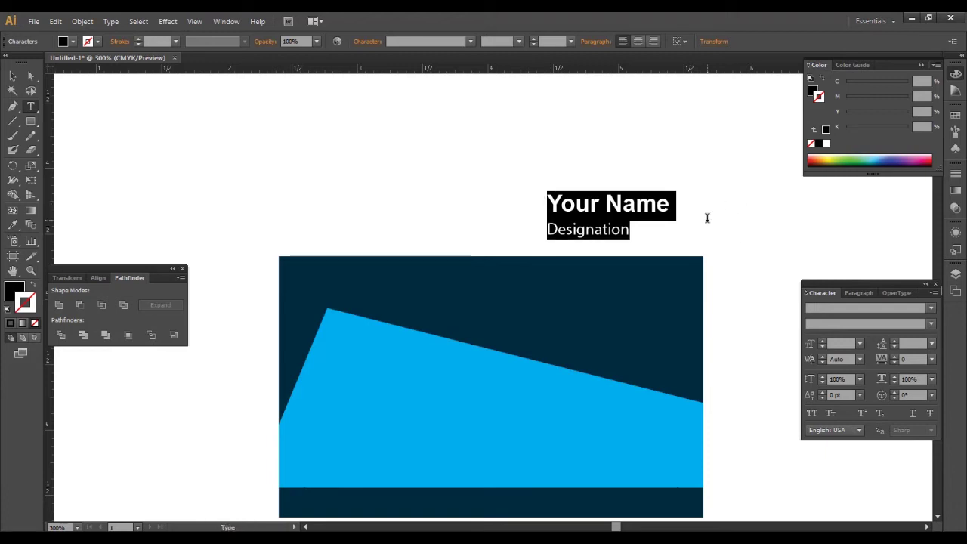
key(alt+Up)
click(931, 344)
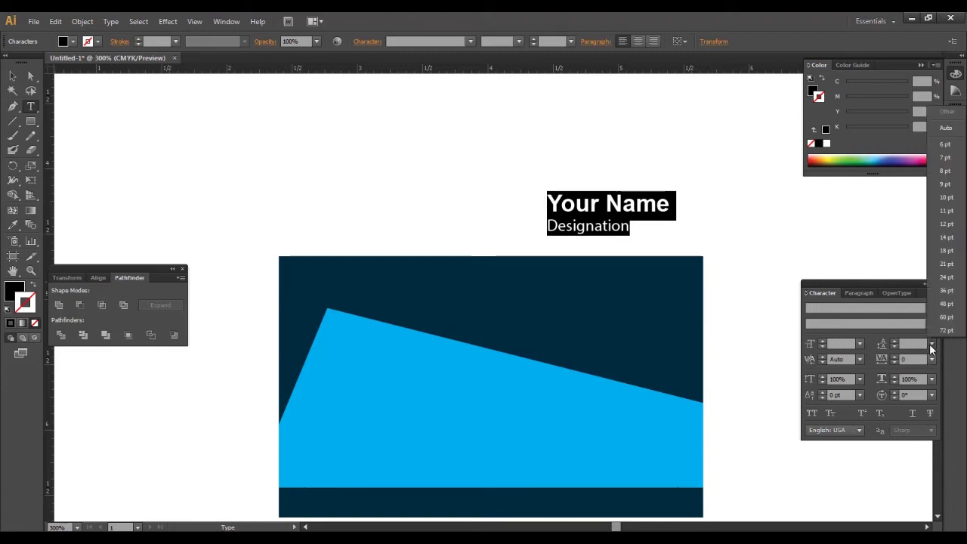
click(946, 157)
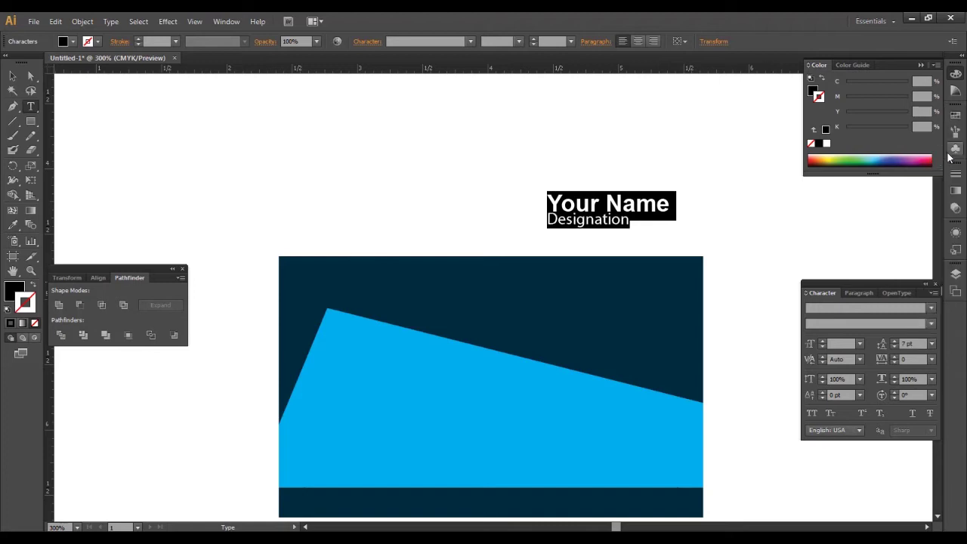
click(931, 345)
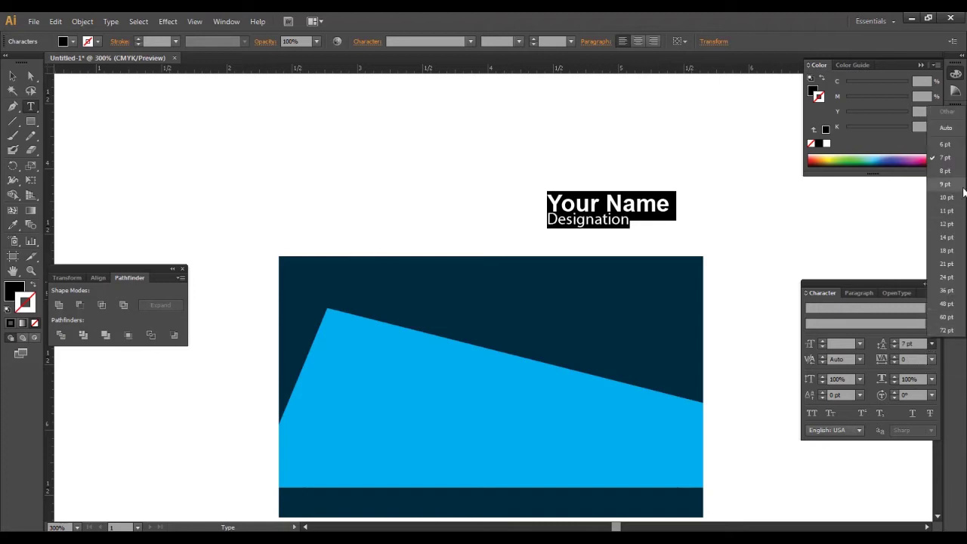
click(946, 189)
click(931, 344)
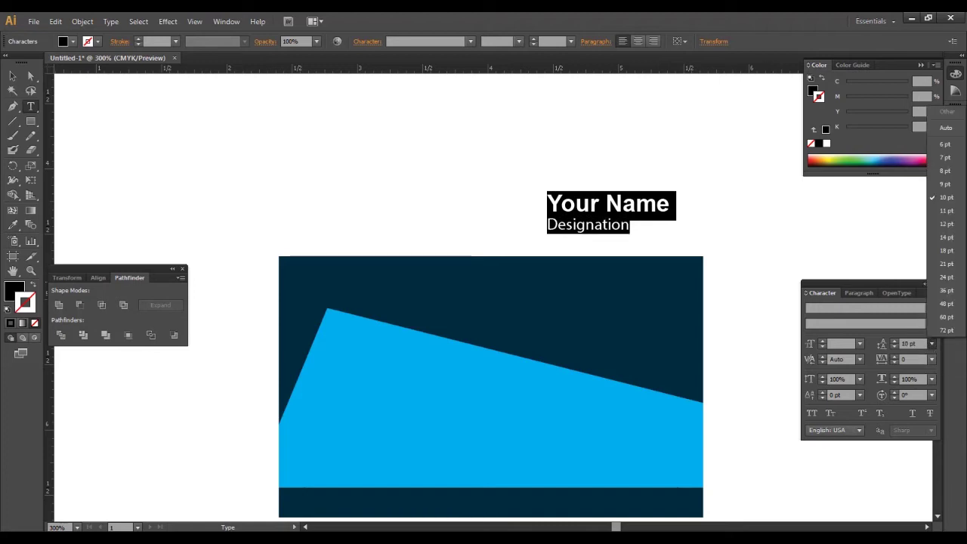
click(945, 224)
key(Escape)
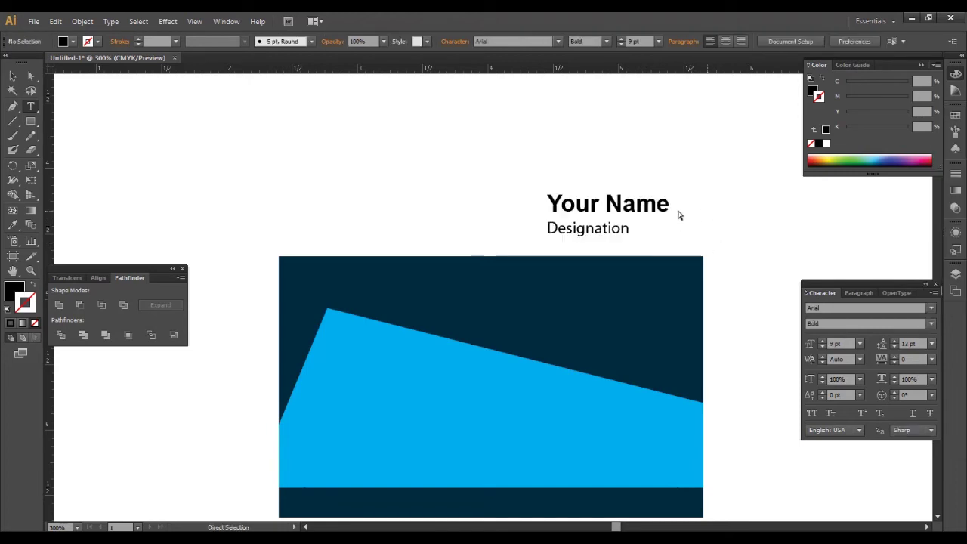
Right-align the name block and place it at the card's top right corner.
drag(639, 213, 639, 298)
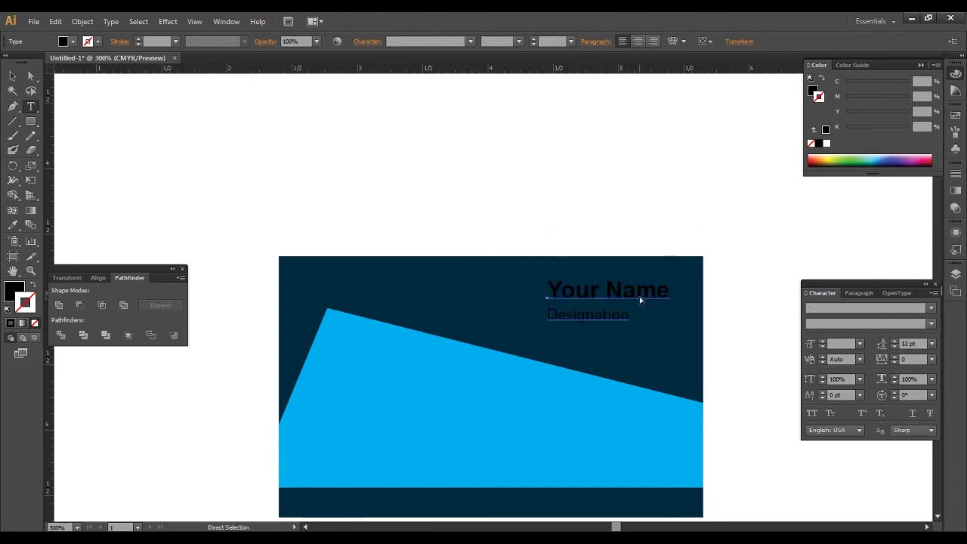
key(ctrl+y)
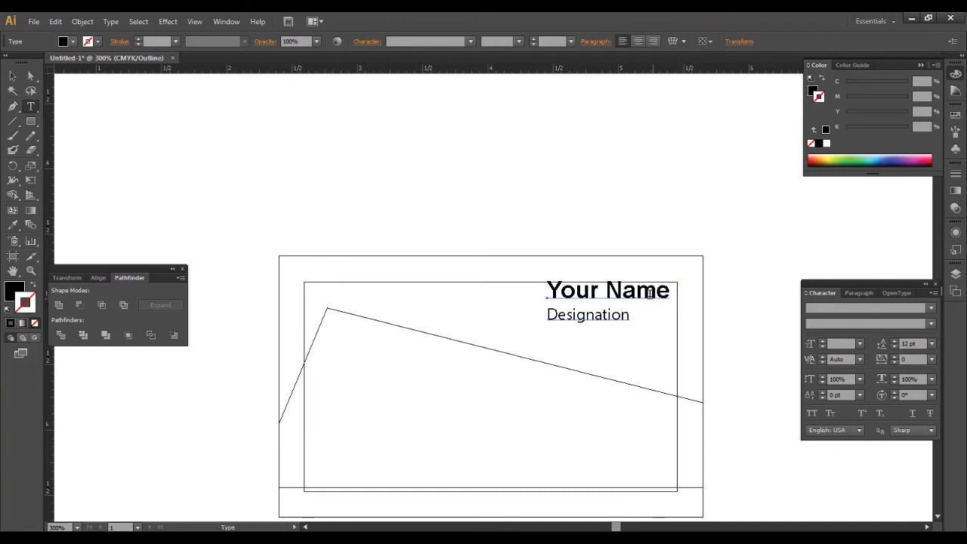
click(856, 294)
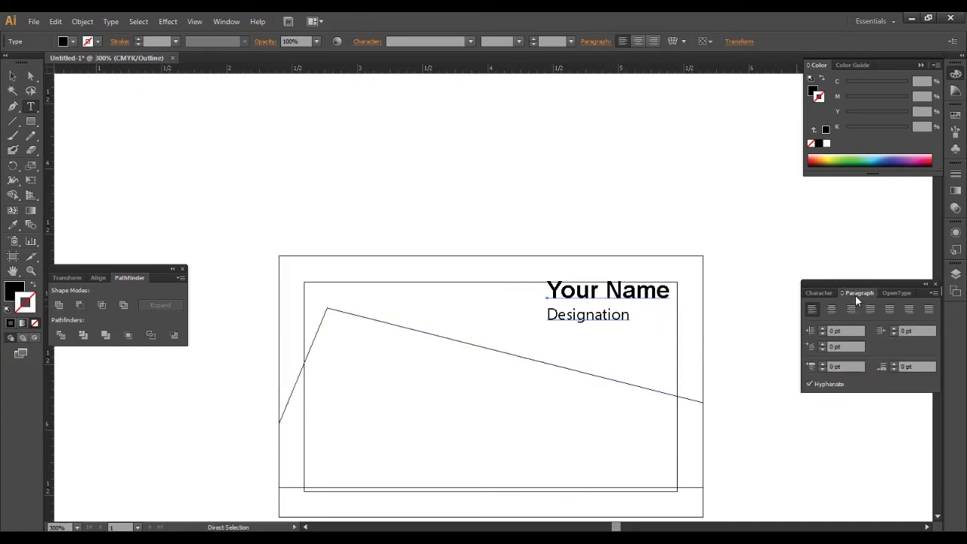
click(850, 309)
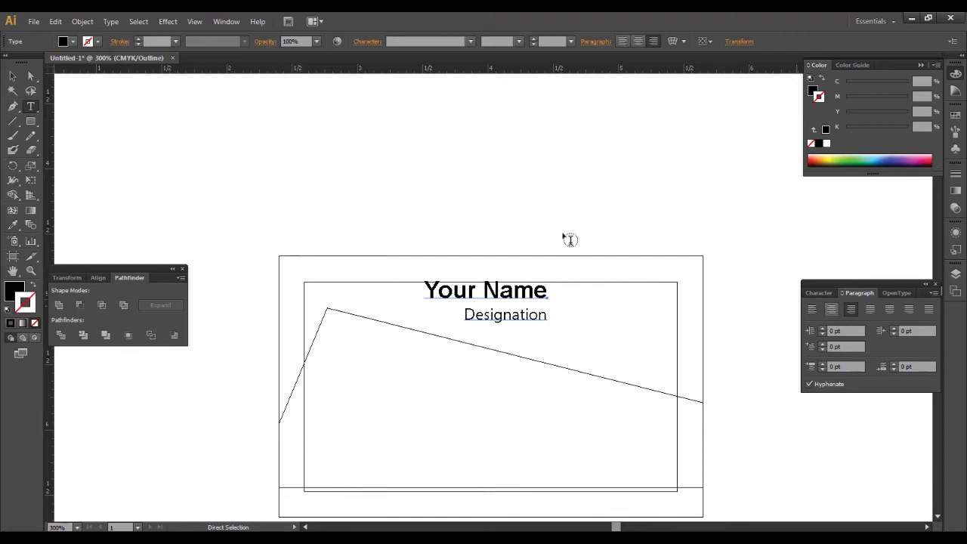
click(13, 75)
drag(501, 302, 633, 299)
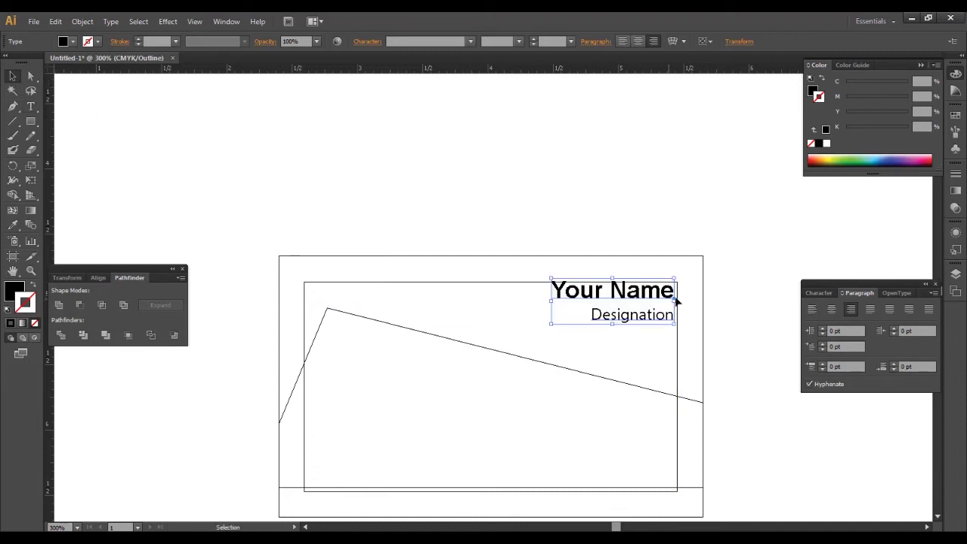
key(a)
Color the name and designation text white in Preview mode and nudge it slightly lower.
key(ctrl+y)
key(v)
click(827, 144)
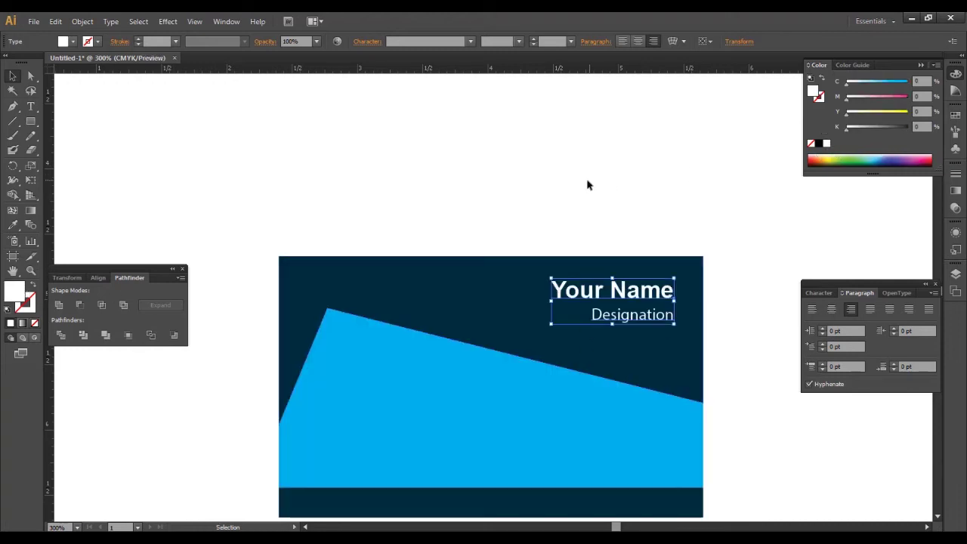
click(587, 184)
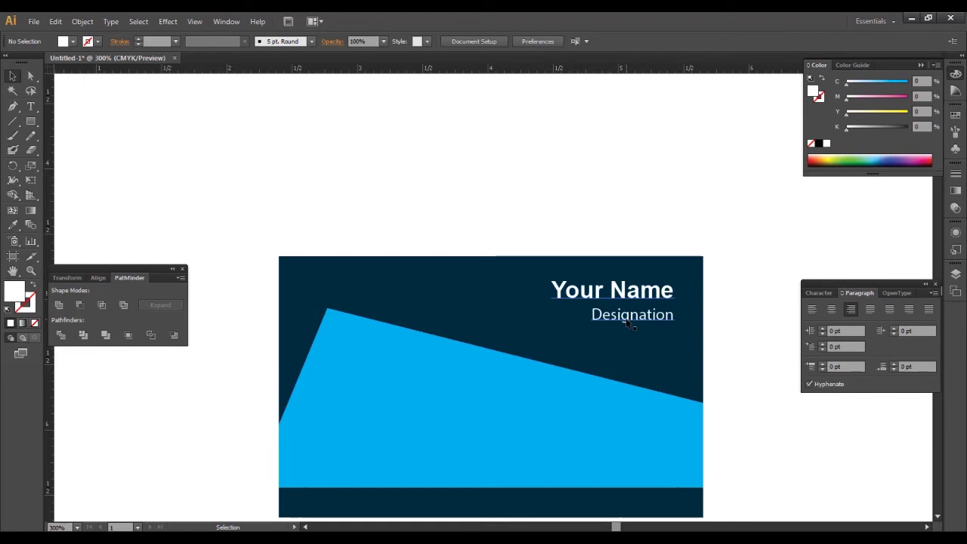
drag(642, 321, 640, 331)
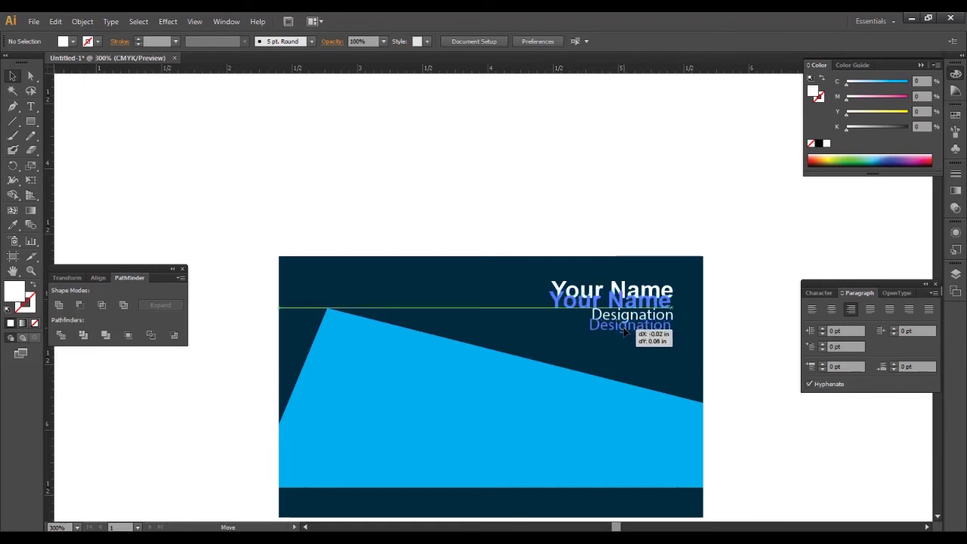
click(740, 306)
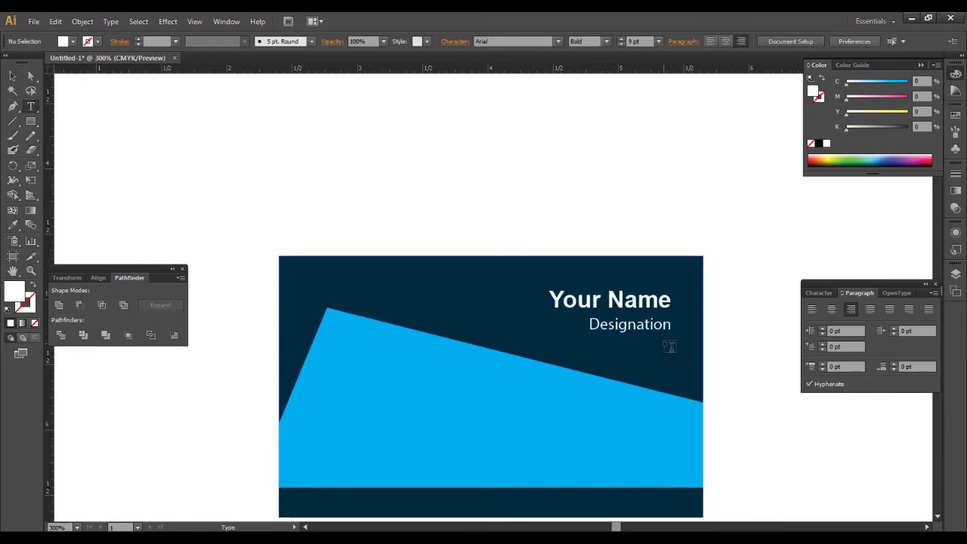
double_click(665, 324)
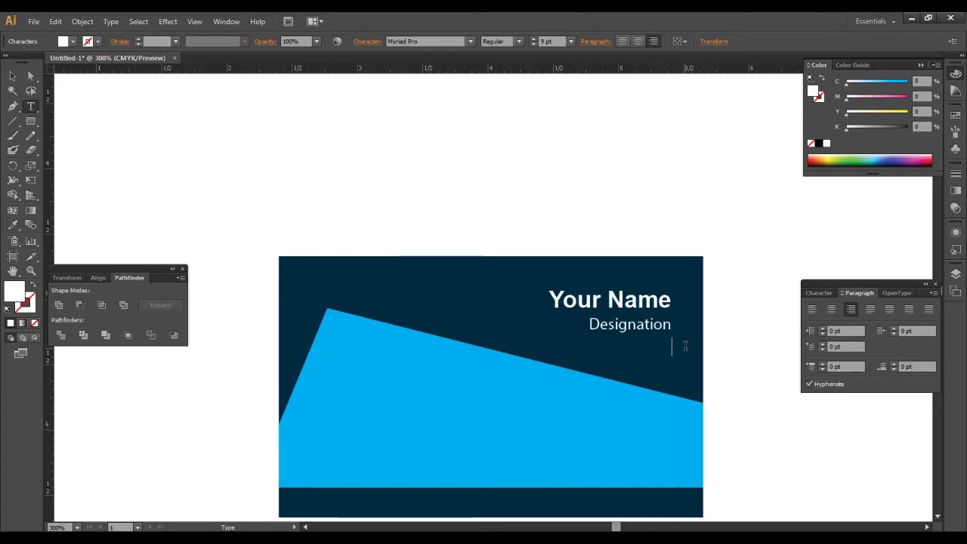
text(pHON)
key(BackSpace)
key(BackSpace)
key(BackSpace)
key(BackSpace)
text(hone)
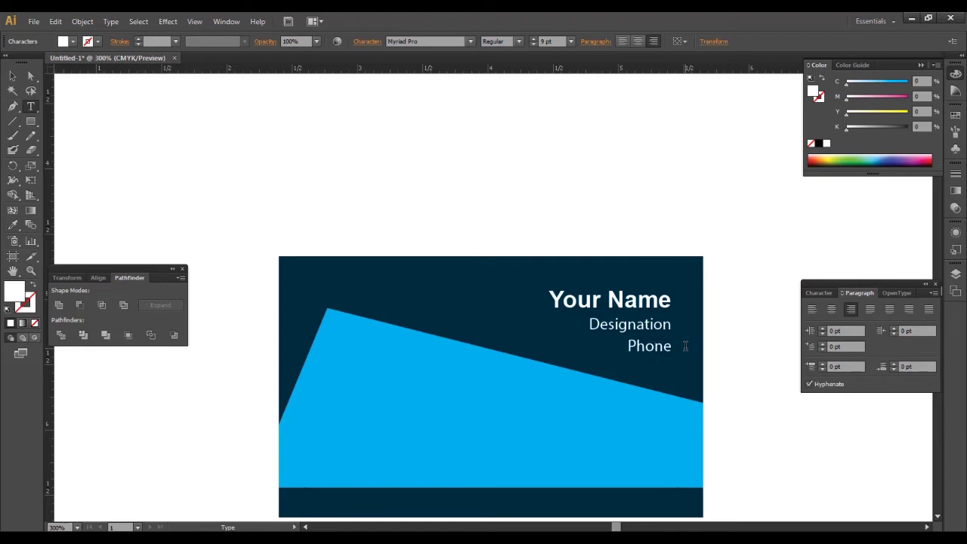
text(: 0000000000)
key(Escape)
ctrl+click(613, 233)
drag(590, 216, 629, 189)
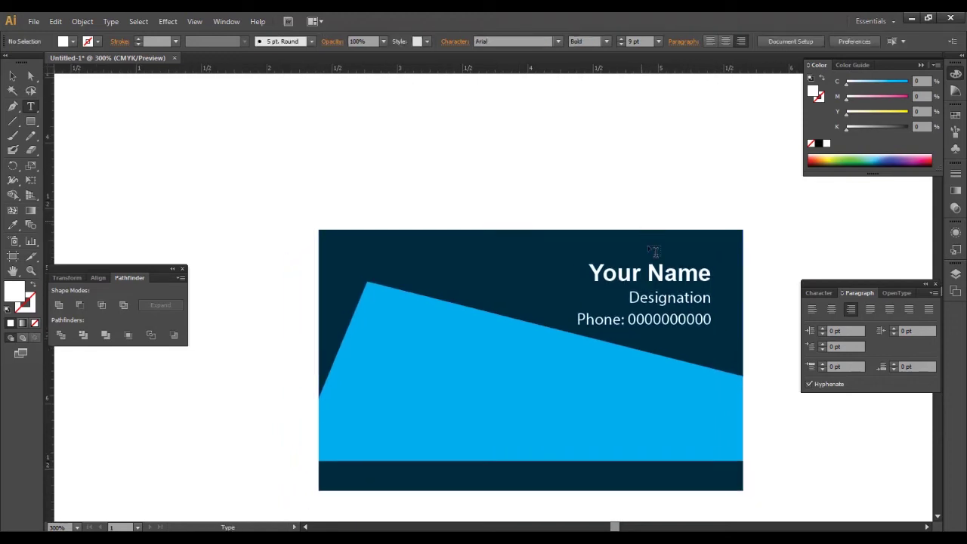
click(13, 76)
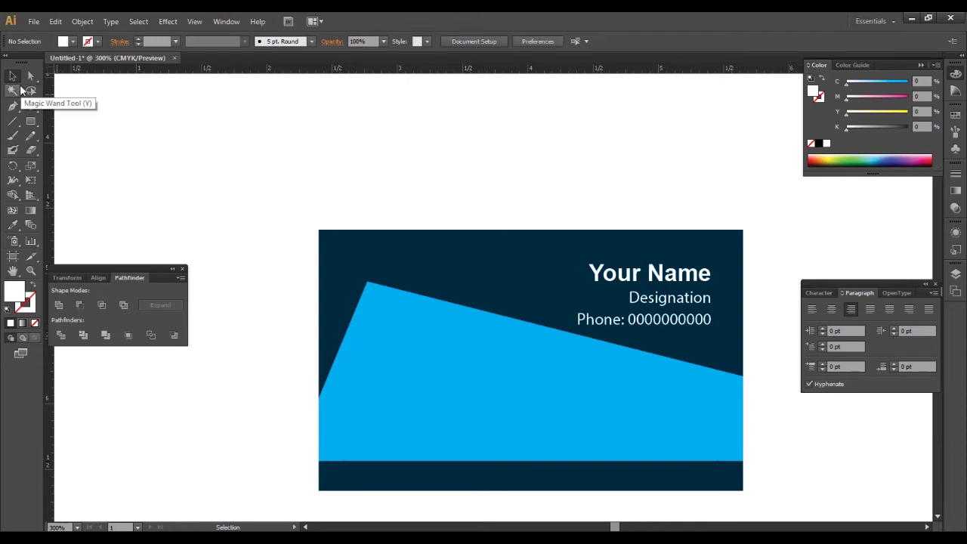
click(630, 279)
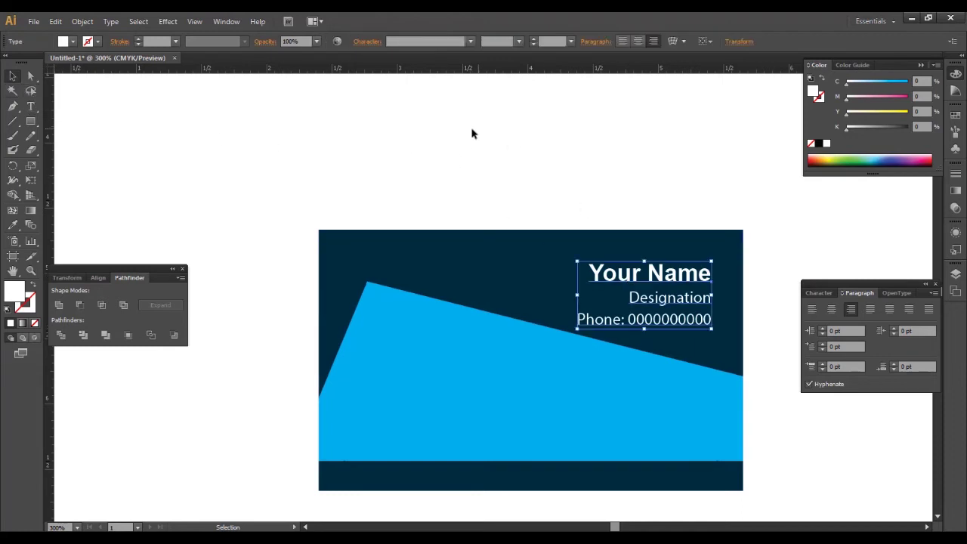
Copy the text block onto the light-blue area, retype it as 'Company Name', and shift it right.
click(10, 77)
mouse_move(660, 282)
mouse_down()
mouse_move(481, 385)
mouse_move(481, 372)
mouse_move(556, 389)
mouse_up()
click(30, 106)
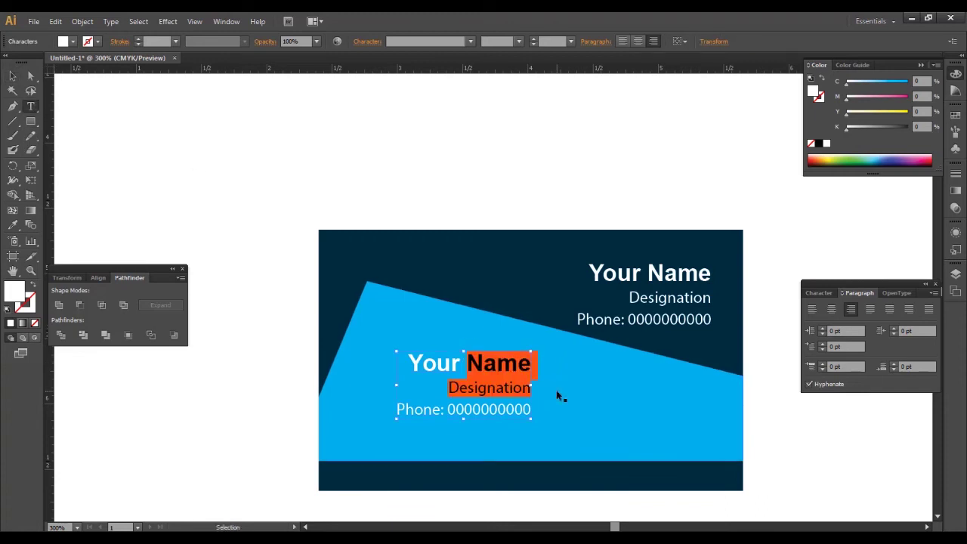
key(ctrl+a)
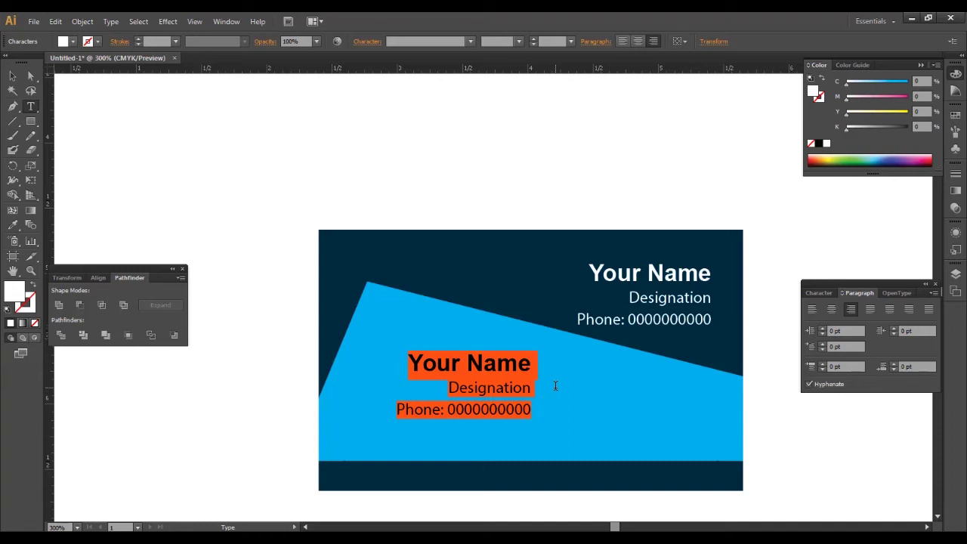
text(Compa)
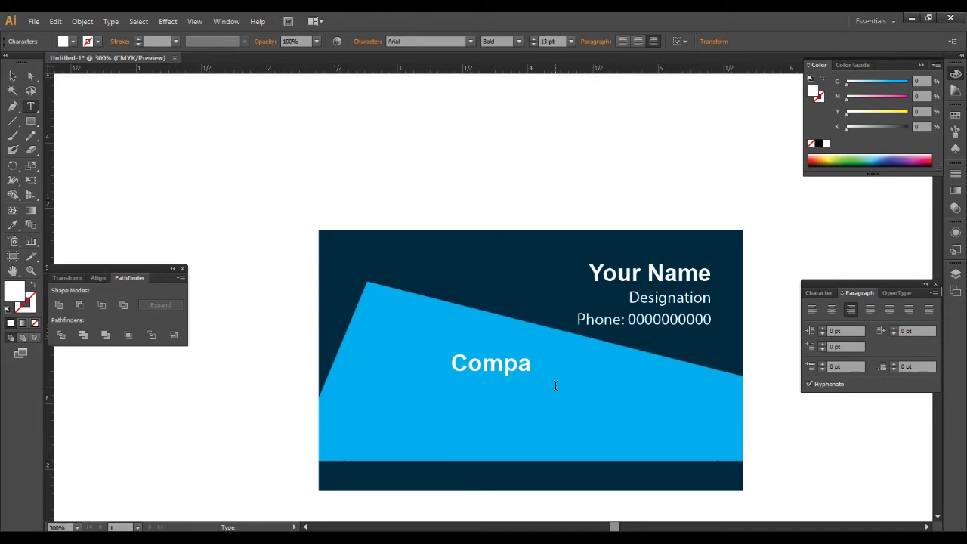
text(ny Name)
drag(442, 366, 519, 365)
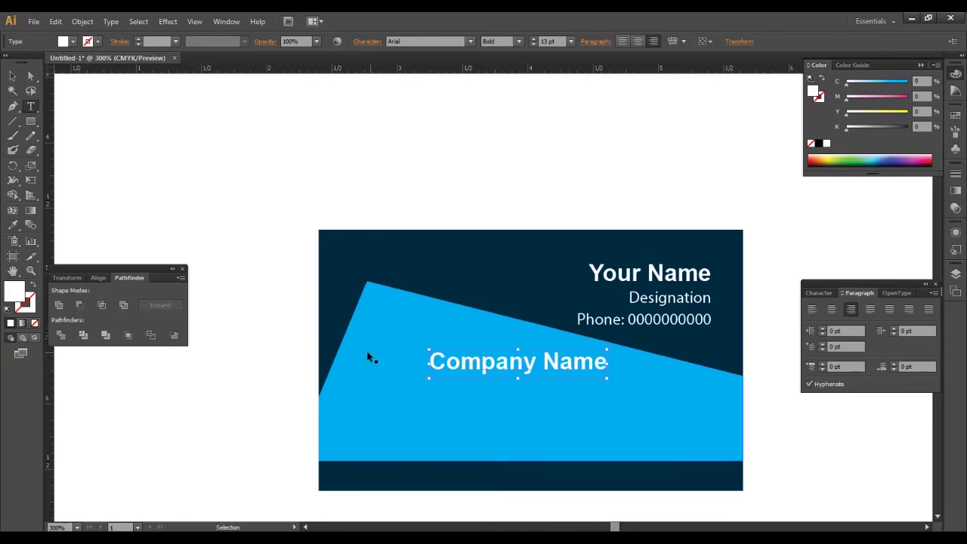
click(438, 204)
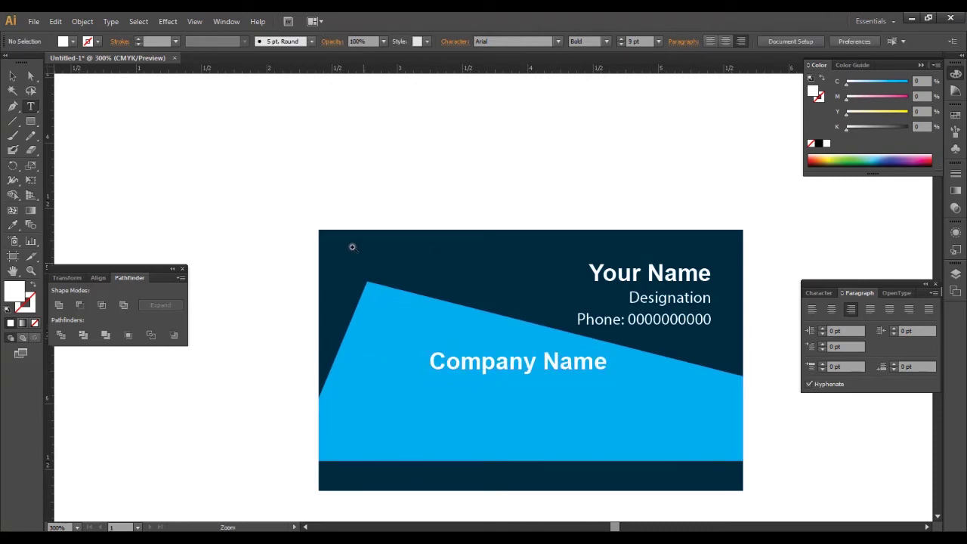
Recolor Company Name with the card's navy using the Eyedropper.
click(506, 370)
click(15, 225)
click(507, 264)
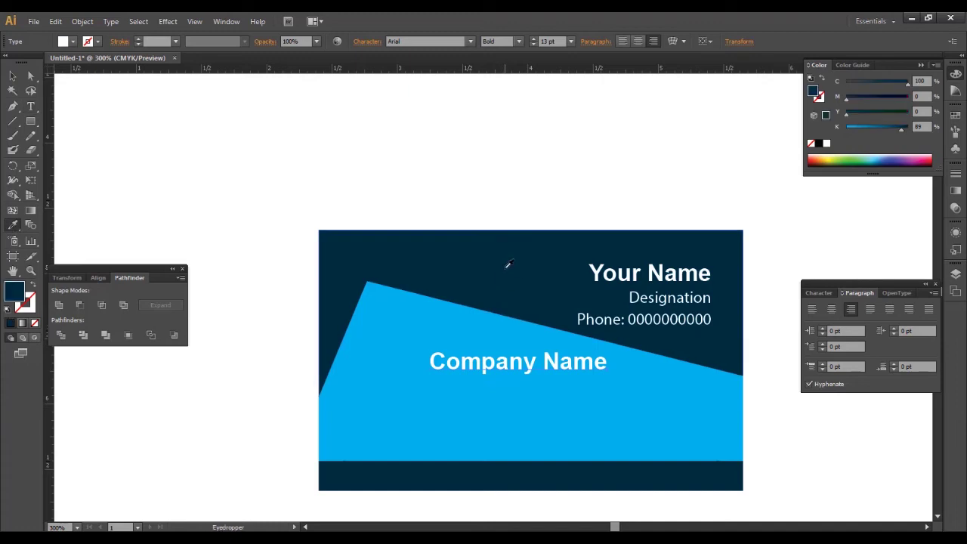
ctrl+click(476, 196)
Draw a small navy rectangle on the blank artboard left of the card.
ctrl+click(343, 261)
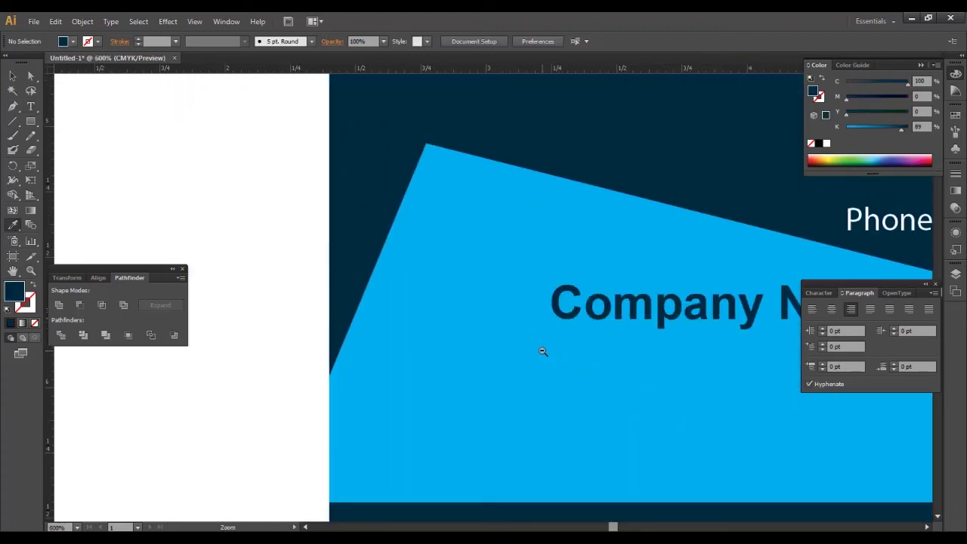
drag(541, 352, 655, 363)
key(y)
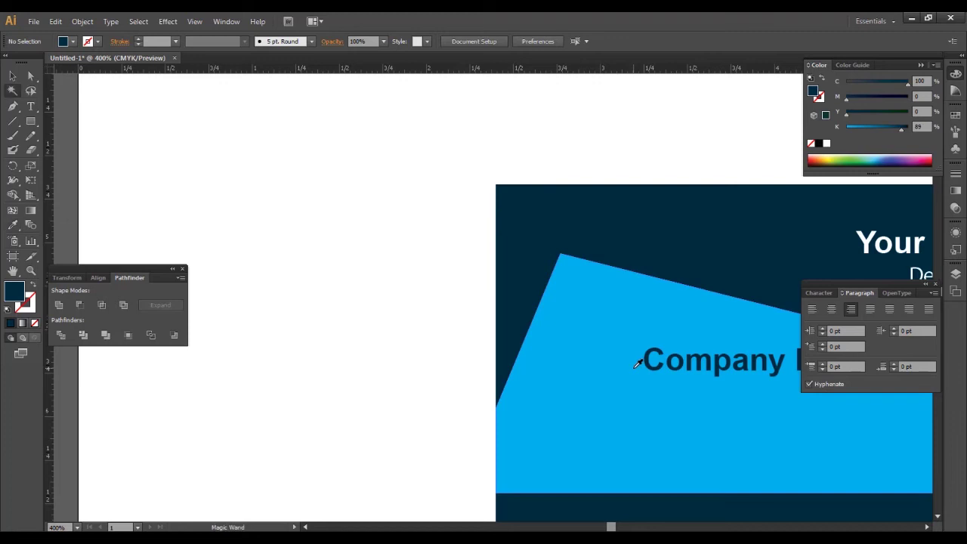
click(30, 121)
mouse_move(377, 324)
mouse_down()
mouse_move(436, 359)
mouse_move(383, 386)
mouse_move(427, 393)
mouse_up()
Type a 'C' below the rectangle and duplicate it as an 'N' to form CN initials.
key(ctrl+shift+a)
key(t)
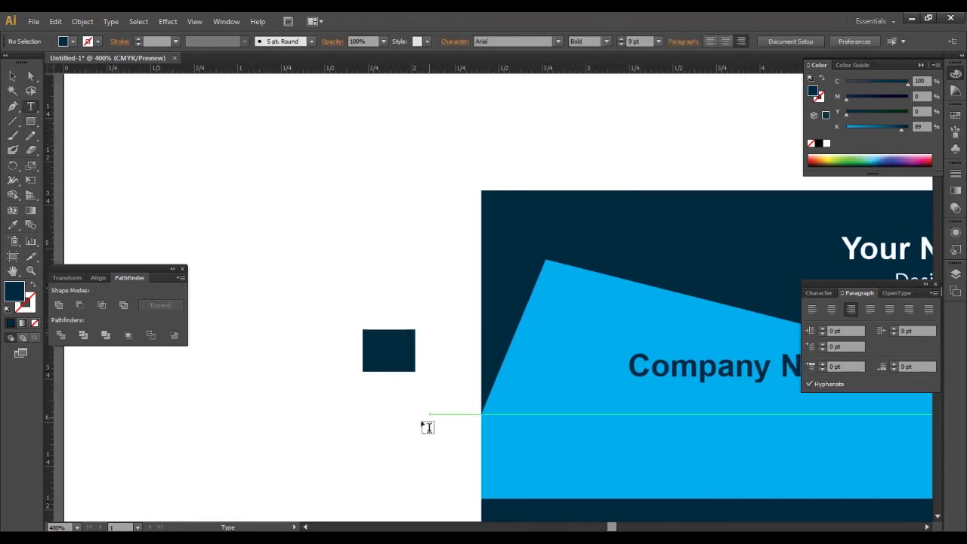
text(C)
key(Escape)
drag(370, 401, 394, 406)
double_click(388, 401)
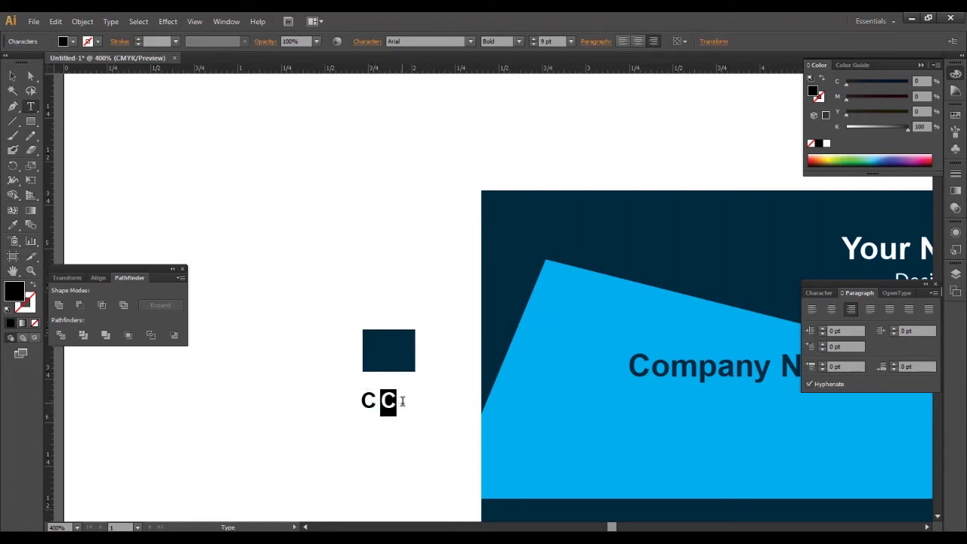
text(V)
key(BackSpace)
text(N)
key(Escape)
Zoom in to check the square and CN letters, then select both.
key(v)
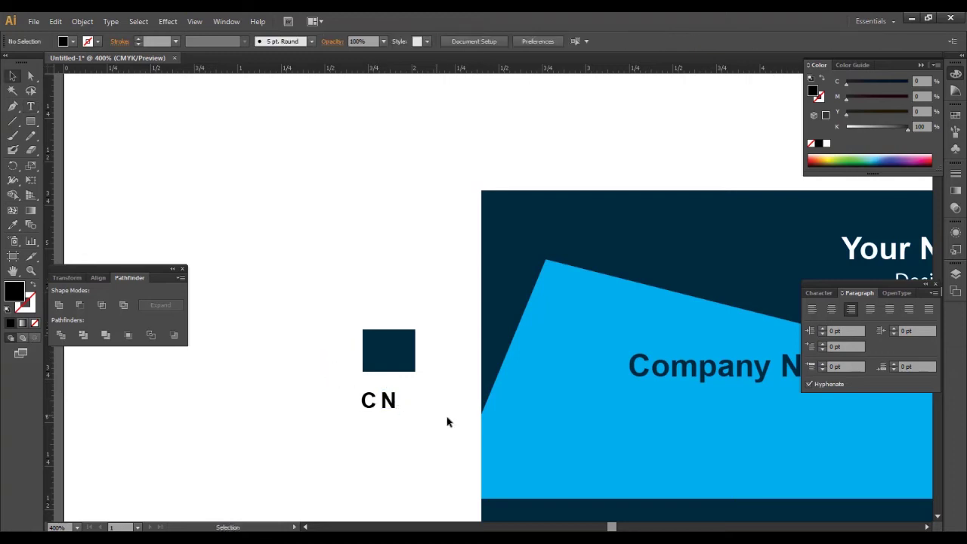
drag(345, 319, 493, 424)
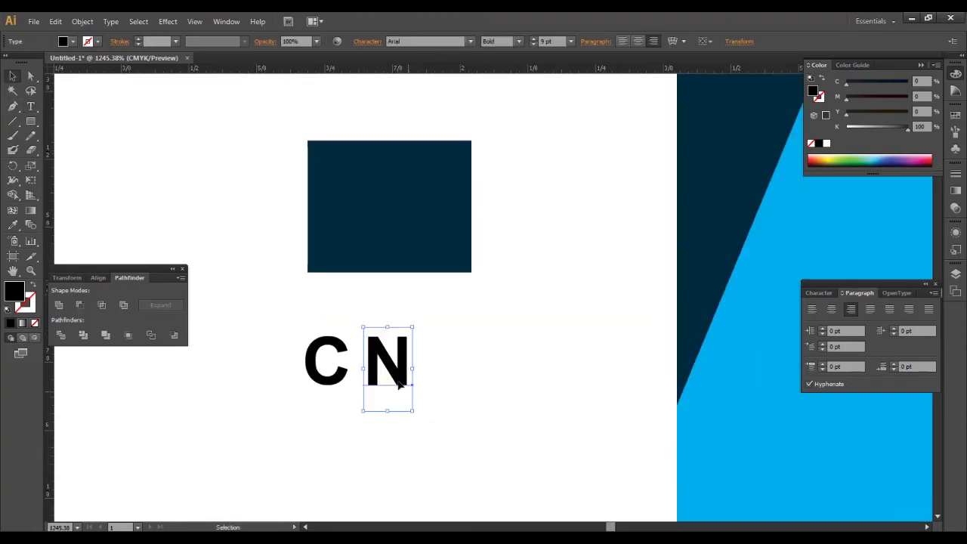
alt+click(462, 348)
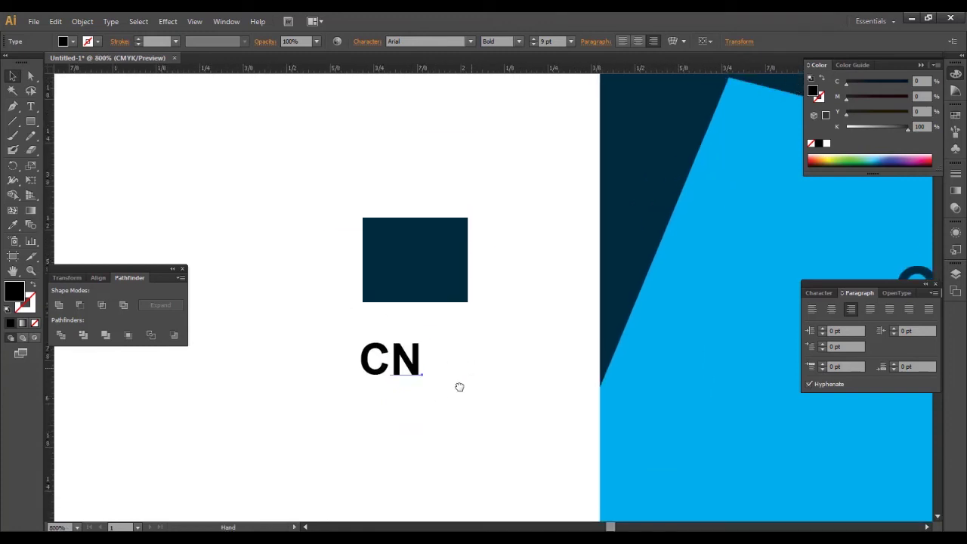
key(Tab)
alt+click(460, 340)
alt+click(460, 340)
key(v)
click(383, 299)
click(374, 352)
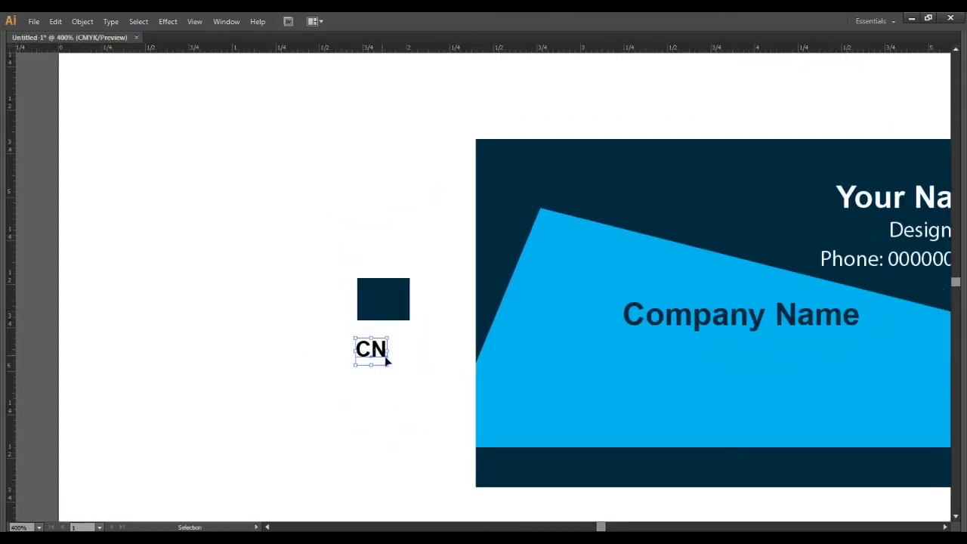
mouse_move(386, 361)
mouse_down()
mouse_move(392, 369)
mouse_move(394, 307)
mouse_up()
key(z)
drag(334, 251, 890, 404)
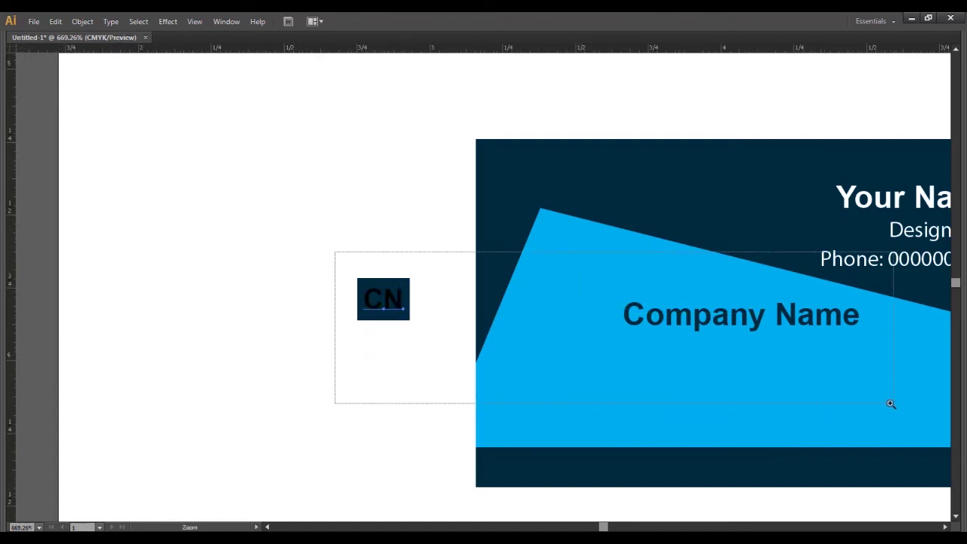
key(v)
click(248, 368)
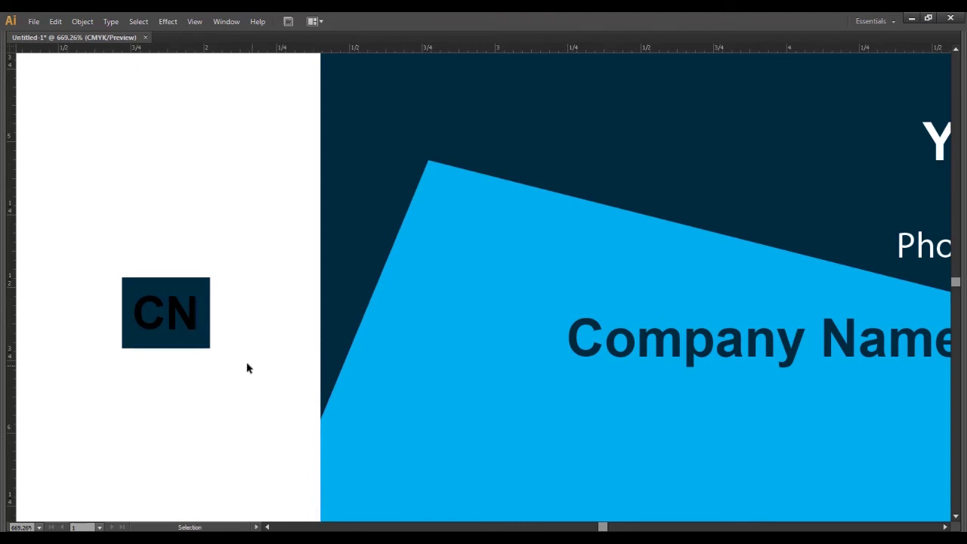
click(185, 315)
key(Tab)
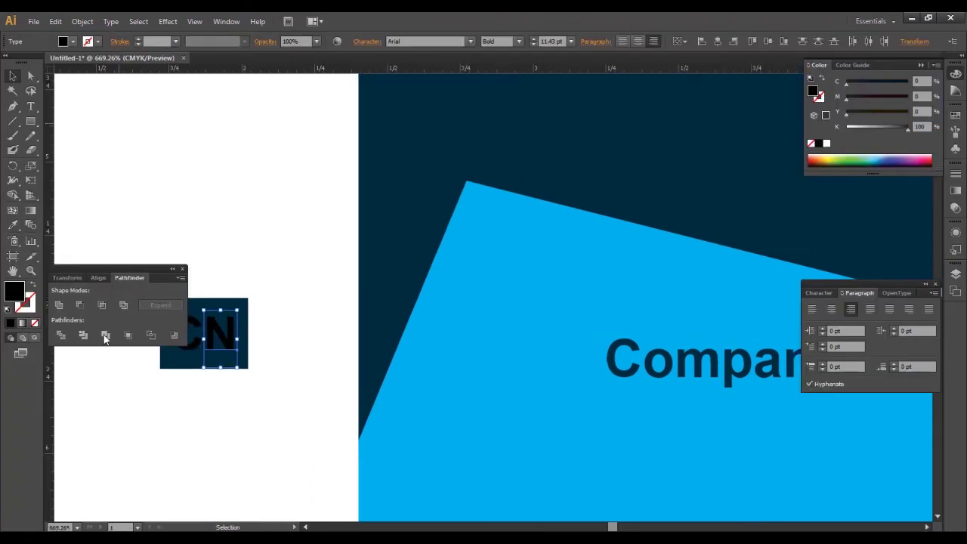
click(246, 304)
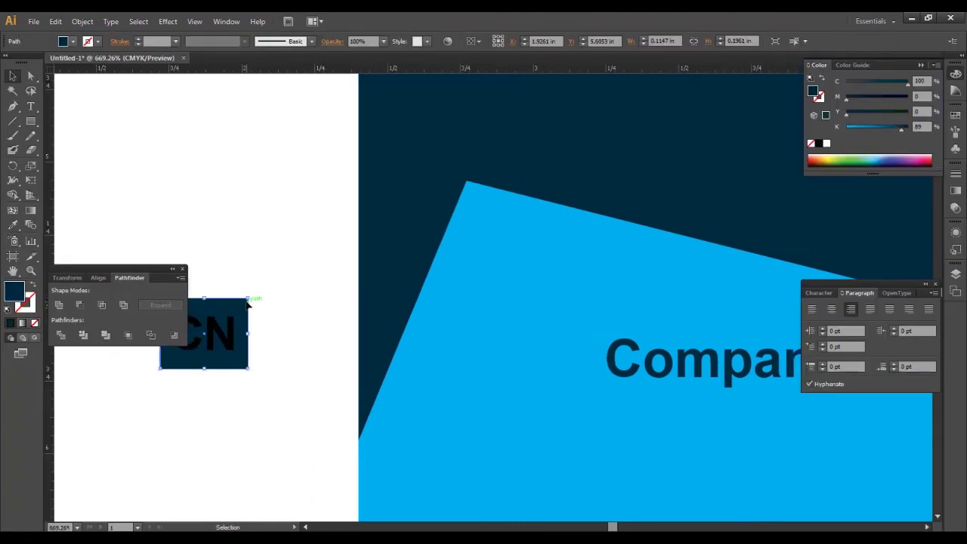
click(33, 287)
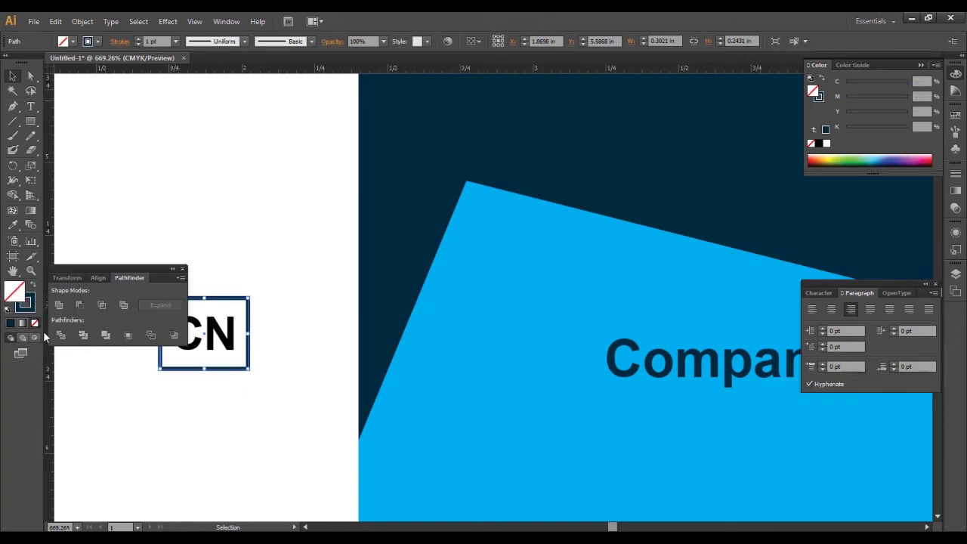
click(222, 343)
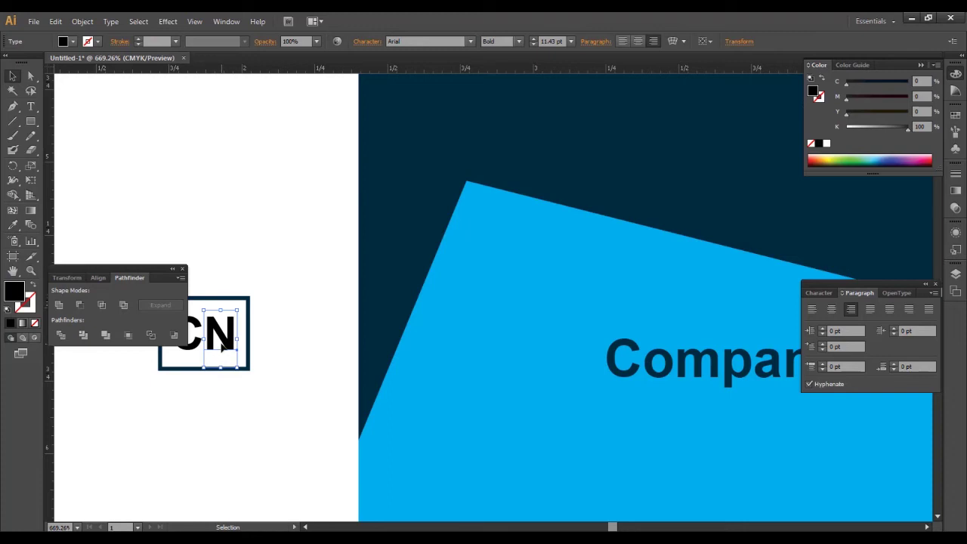
click(246, 305)
click(30, 303)
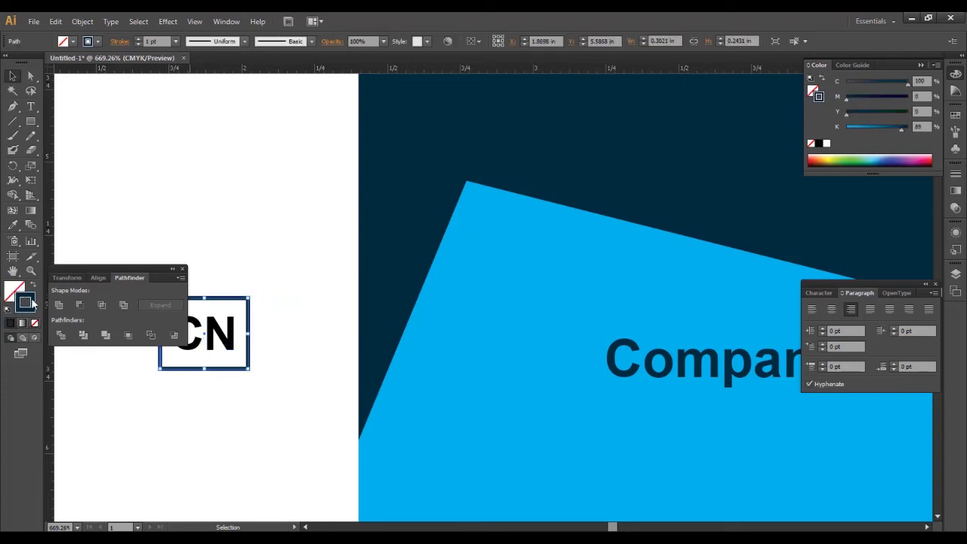
click(33, 287)
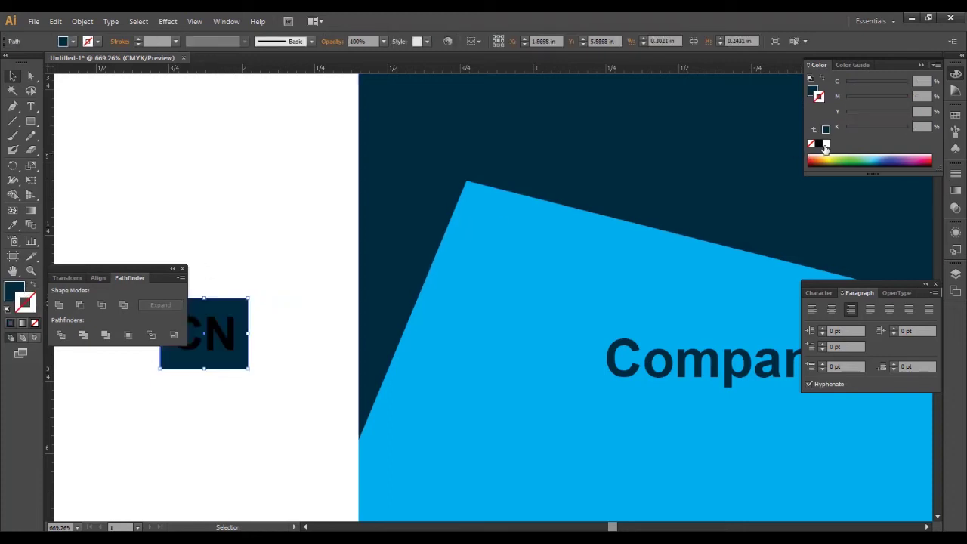
key(a)
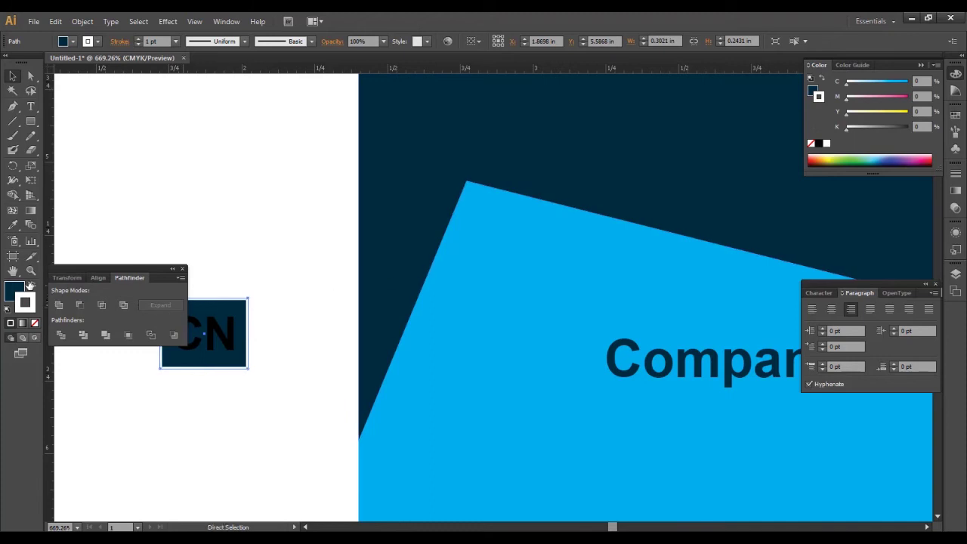
click(33, 287)
Color the C light blue by sampling the card's blue shape.
key(v)
click(257, 418)
drag(256, 418, 311, 438)
click(288, 378)
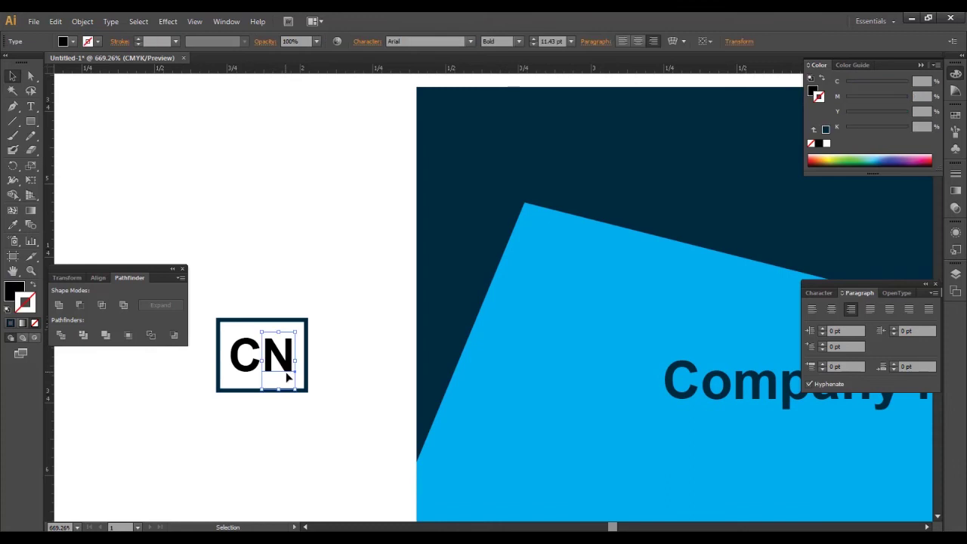
key(i)
shift+click(243, 355)
click(608, 411)
key(v)
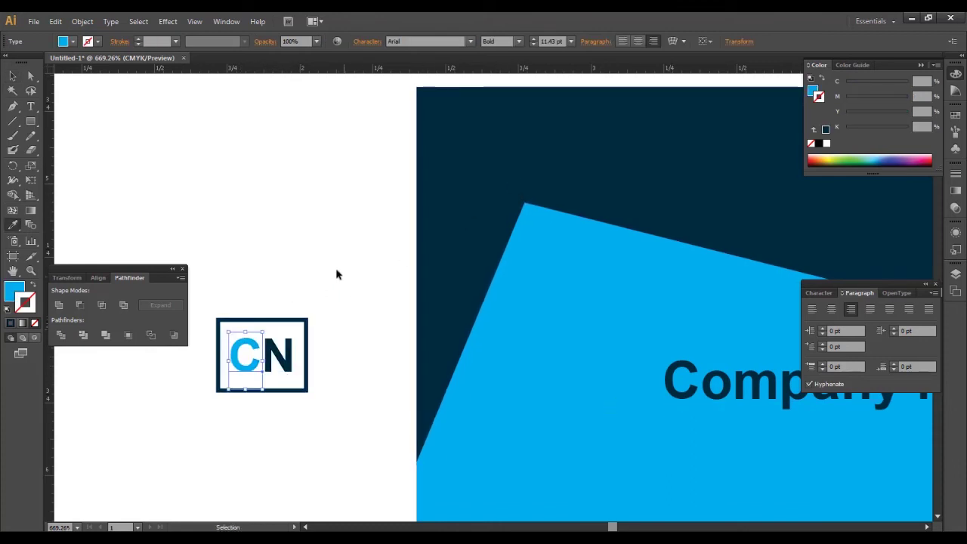
Move the whole CN logo onto the blue shape beside Company Name.
drag(248, 294, 294, 408)
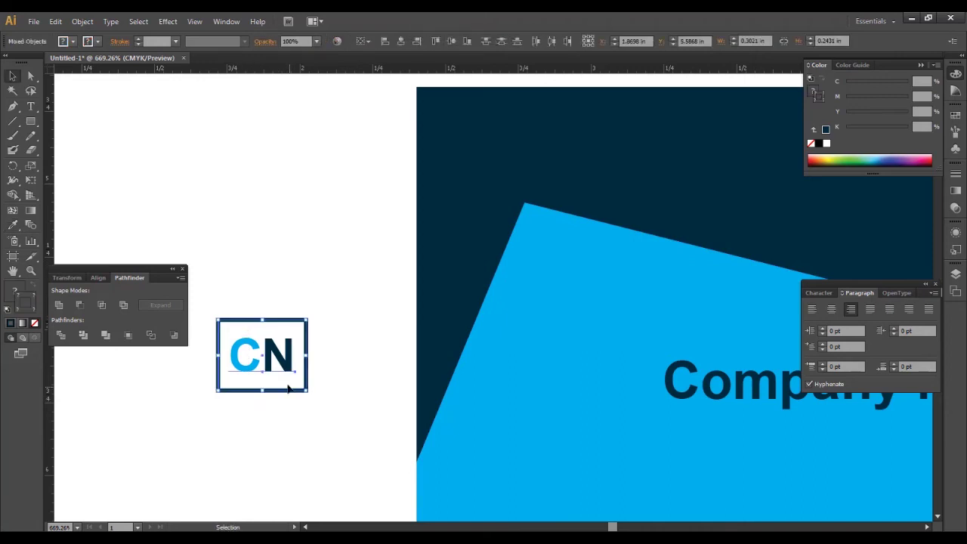
drag(277, 366, 611, 409)
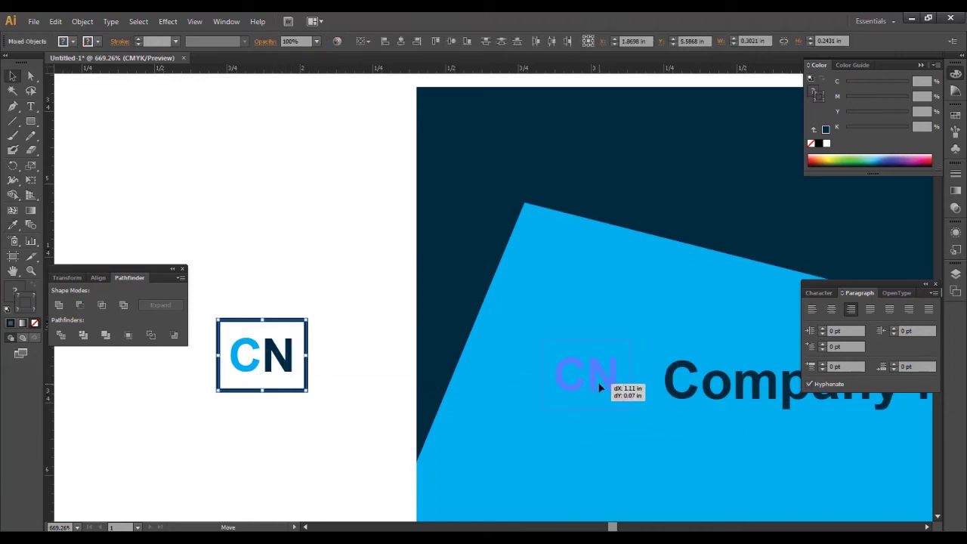
click(345, 302)
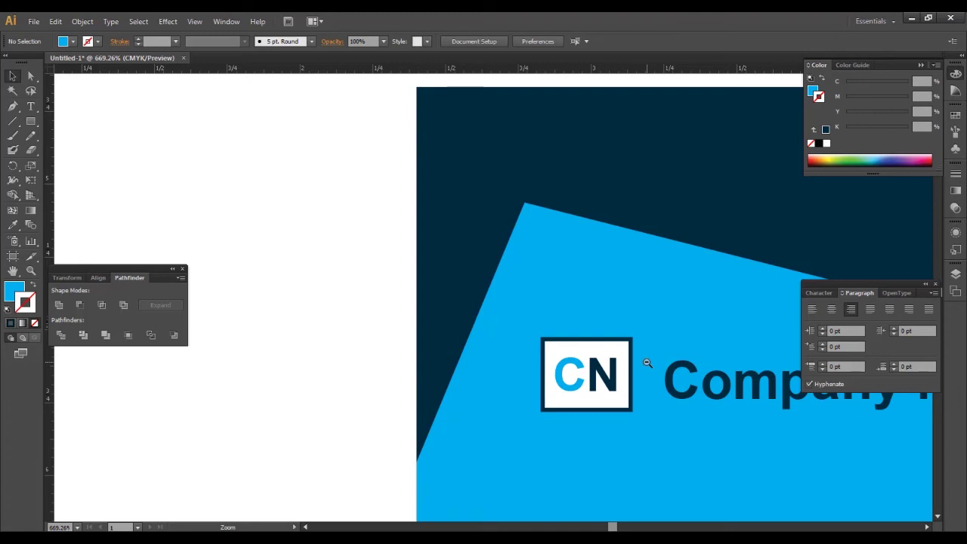
ctrl+alt+click(645, 362)
ctrl+alt+click(646, 363)
drag(592, 334, 708, 420)
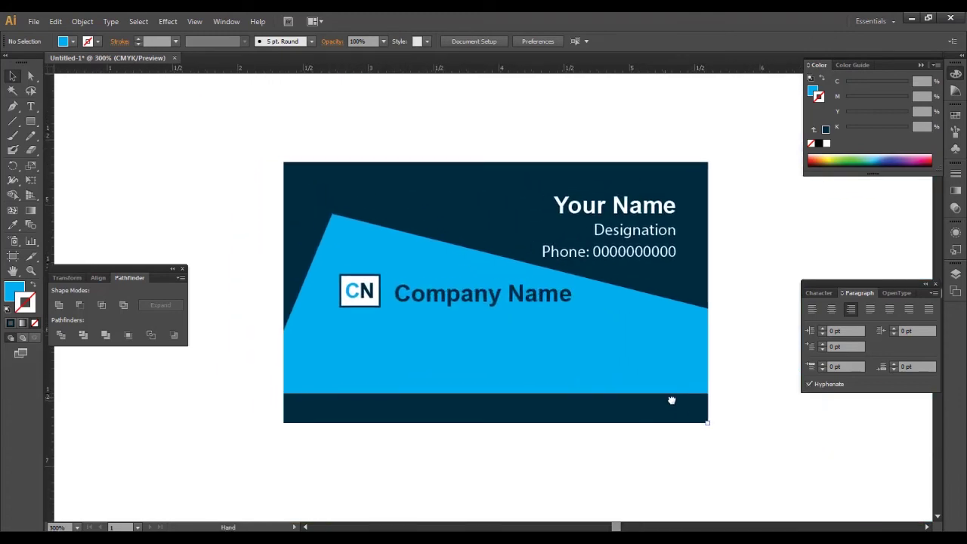
drag(323, 199, 486, 356)
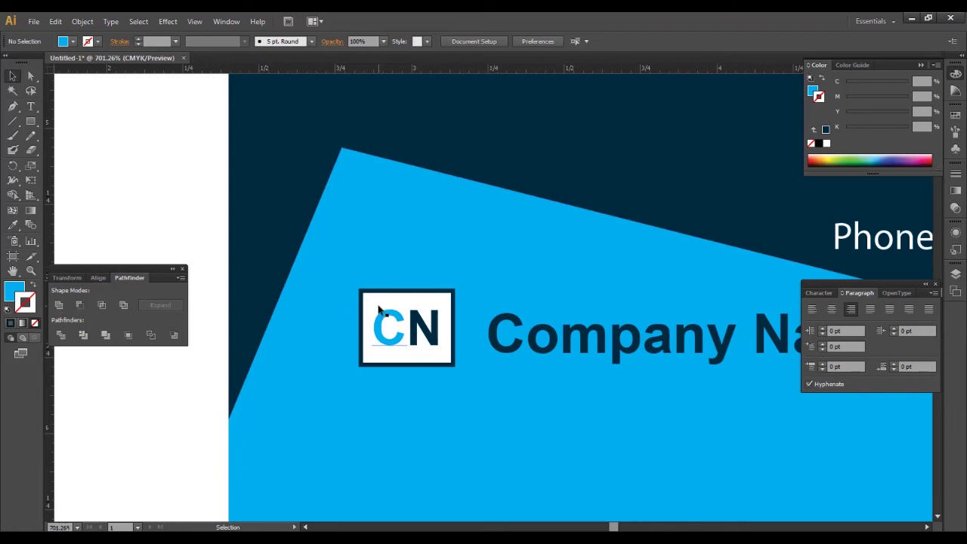
Nudge the N slightly left and widen the logo frame's right edge.
key(a)
drag(422, 334, 440, 340)
click(168, 203)
key(z)
alt+click(447, 326)
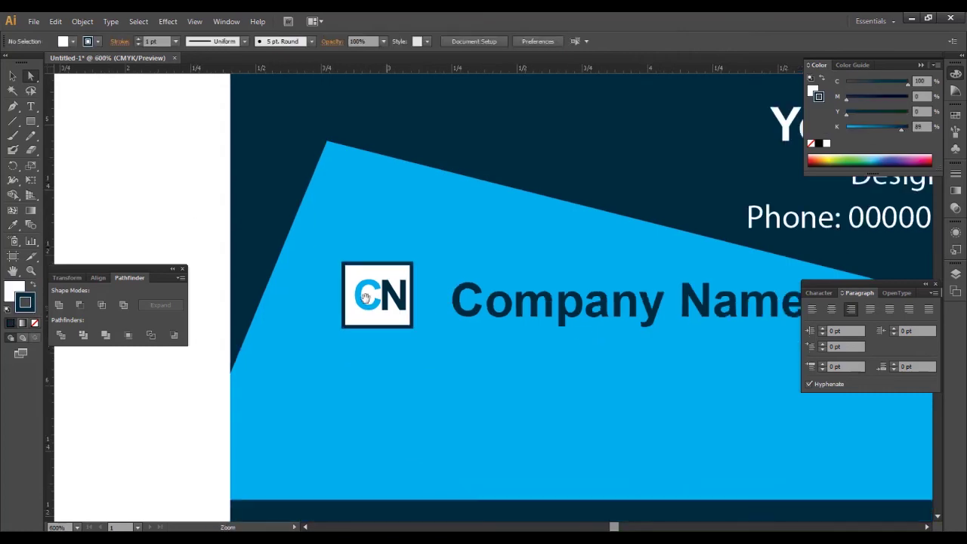
scroll(350, 317, up, 5)
key(a)
click(330, 316)
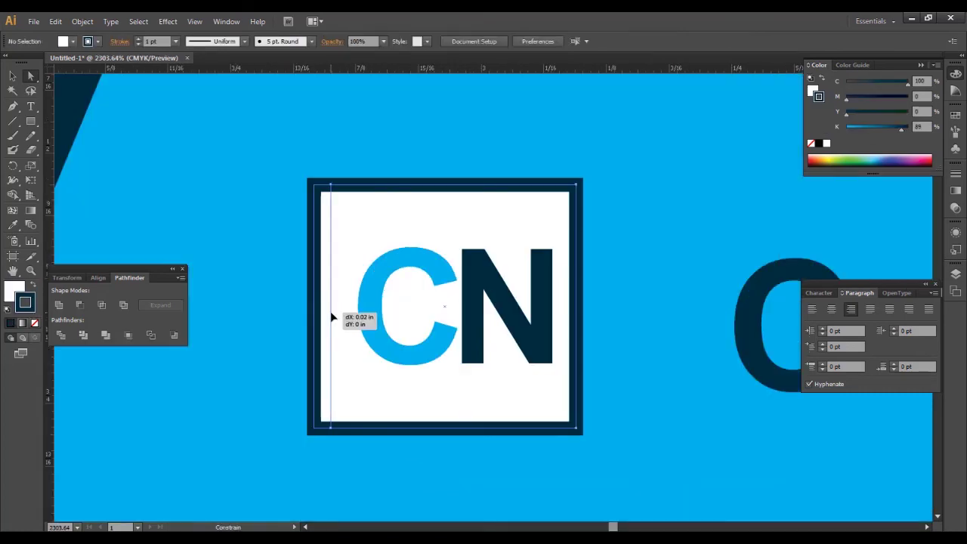
drag(575, 329, 583, 329)
Zoom out to the whole card and copy the name block to the lower left.
key(z)
alt+click(585, 308)
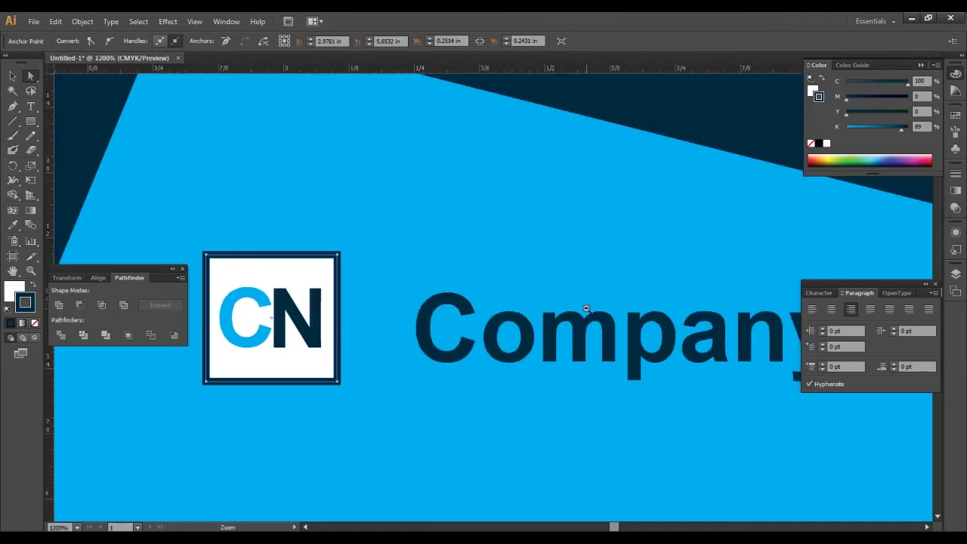
alt+click(585, 308)
key(a)
click(810, 465)
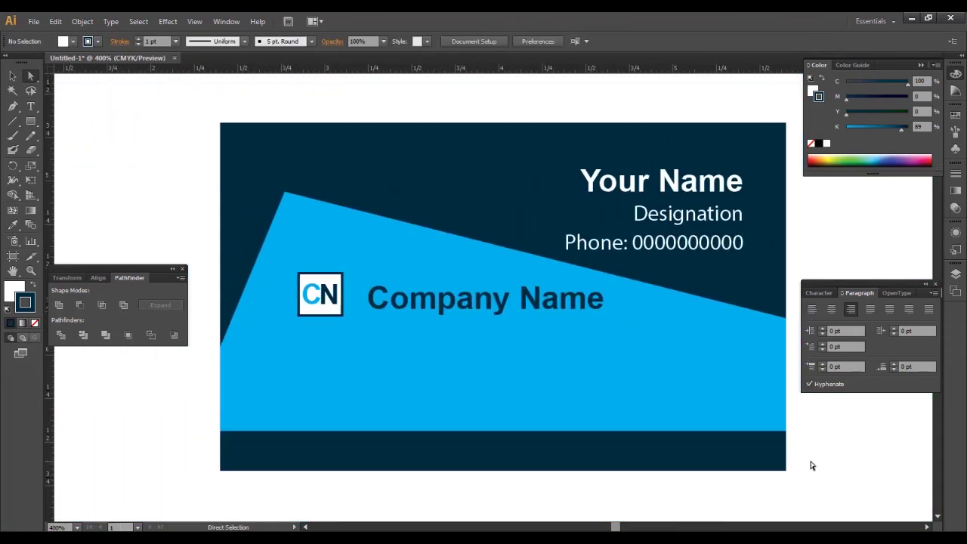
key(ctrl+minus)
drag(527, 325, 556, 356)
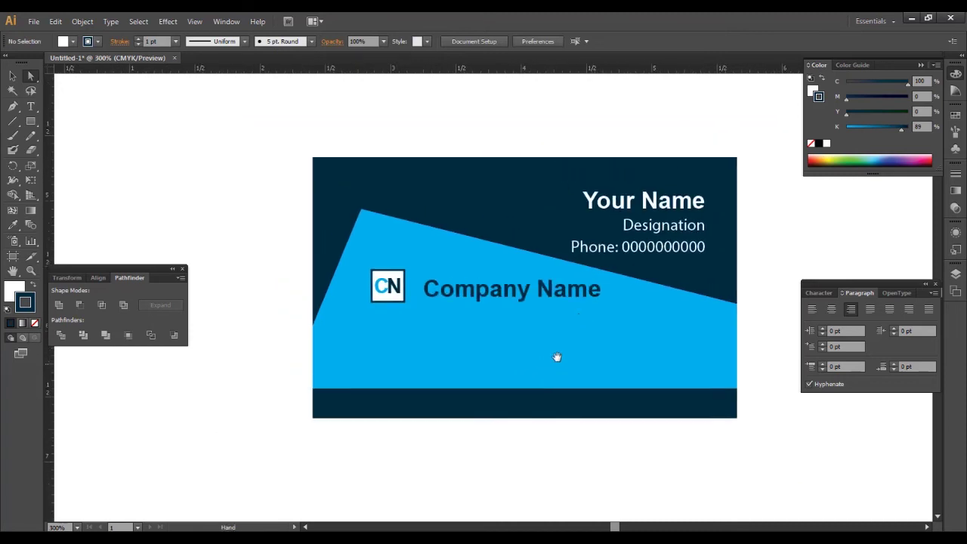
alt+drag(657, 251, 485, 383)
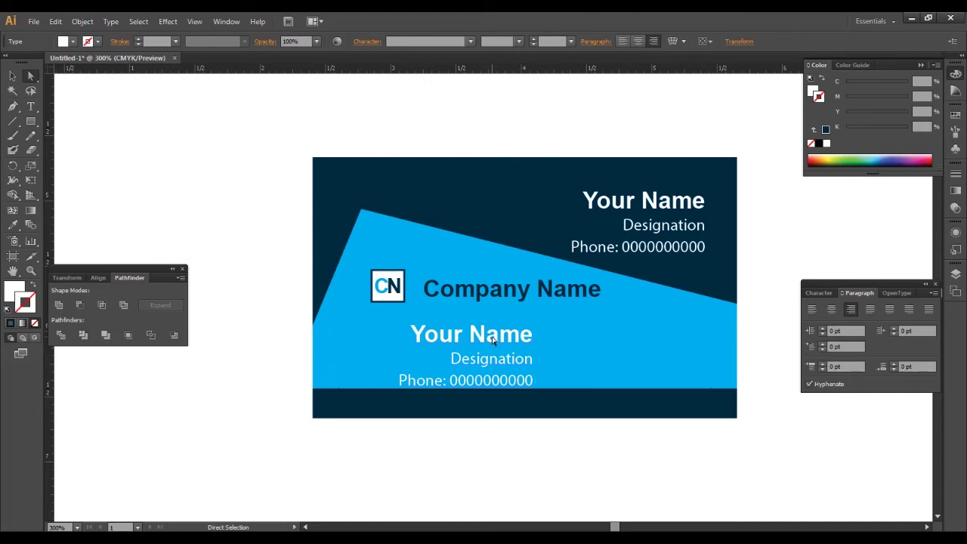
Redo the name block copy at lower left and retype it as 'Your Address'.
key(ctrl+z)
drag(658, 237, 472, 375)
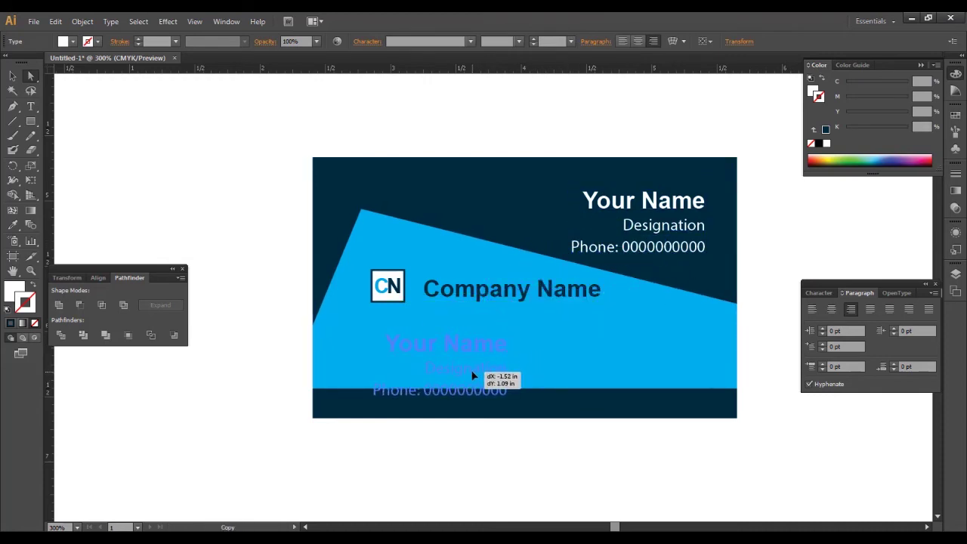
alt+drag(472, 372, 472, 373)
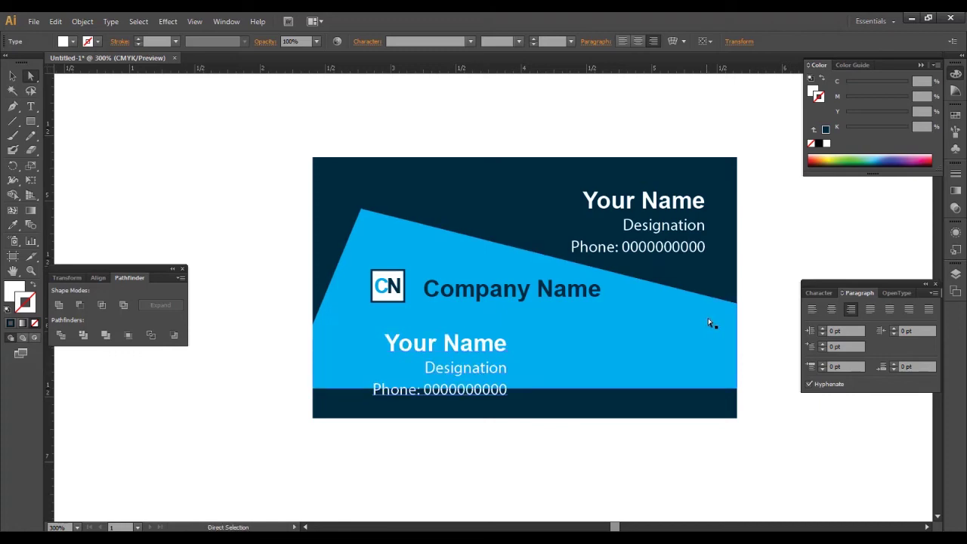
key(t)
triple_click(466, 343)
drag(379, 343, 573, 409)
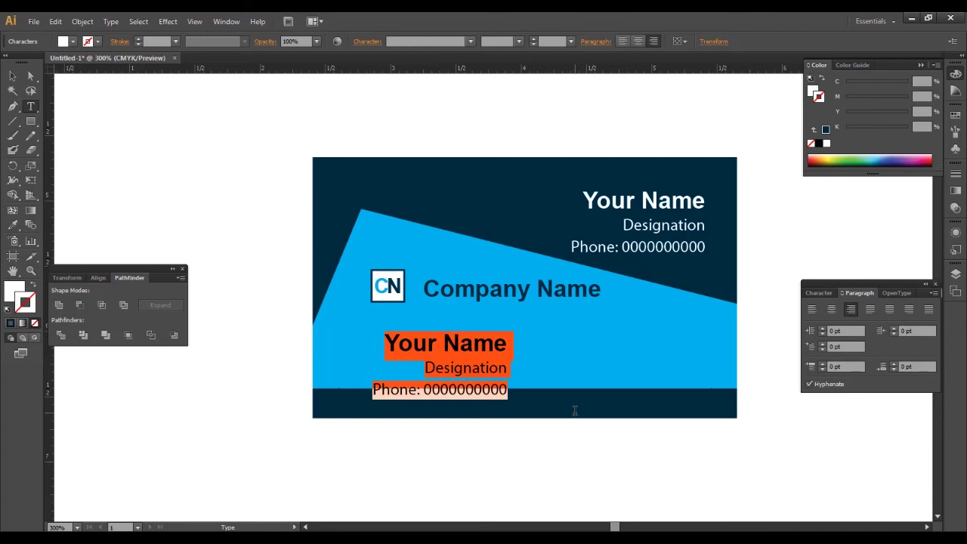
text(Your Address)
Make Your Address regular weight at 9 pt and move it to the card's right side.
key(ctrl+a)
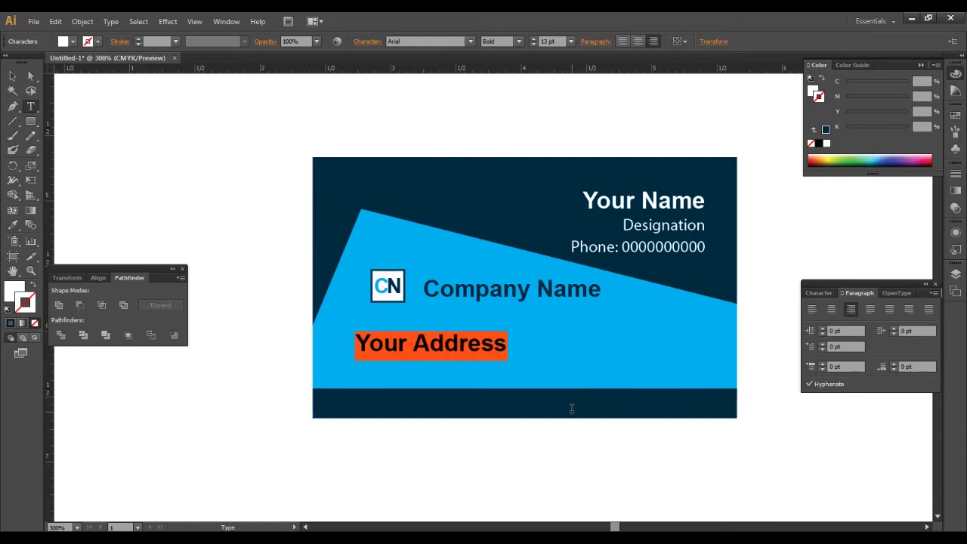
click(822, 292)
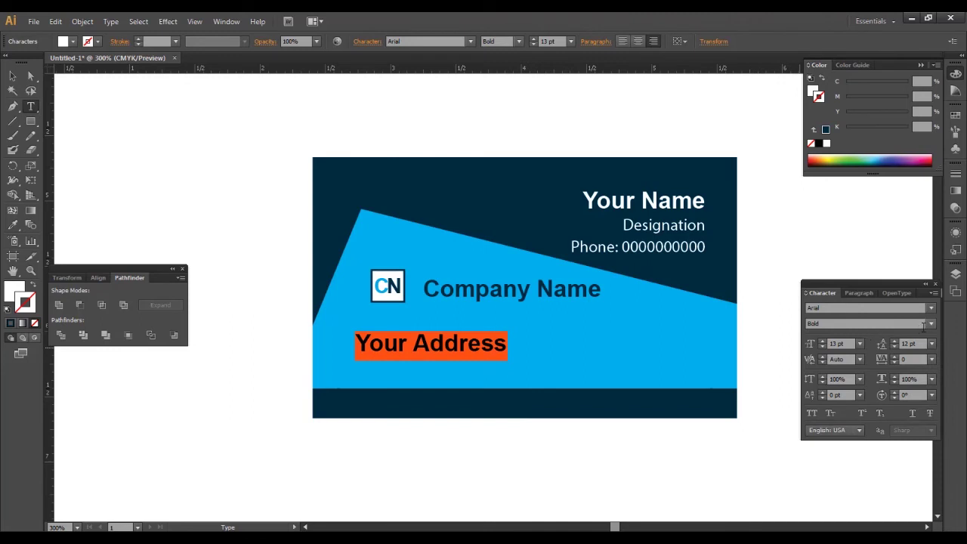
click(931, 323)
click(852, 349)
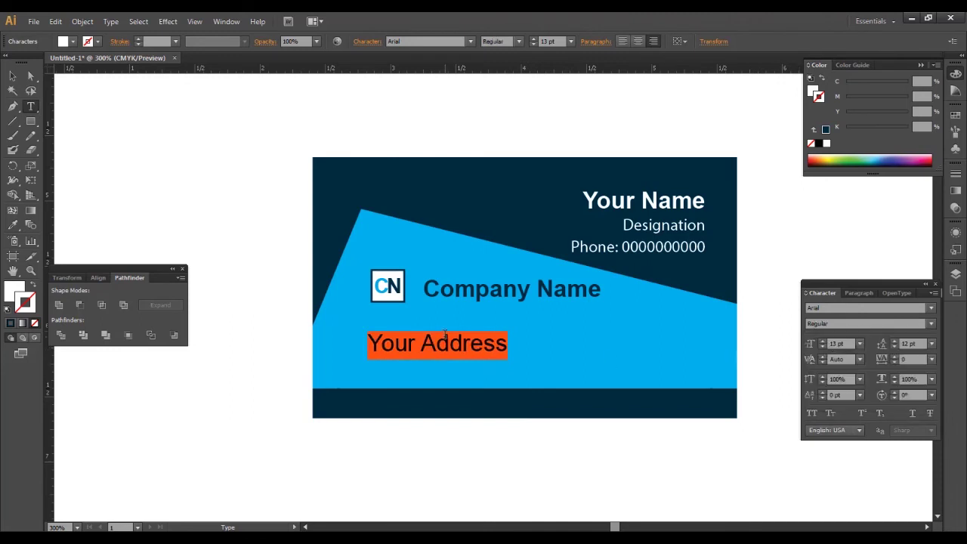
click(822, 346)
click(822, 347)
click(822, 347)
click(822, 347)
drag(488, 349, 688, 361)
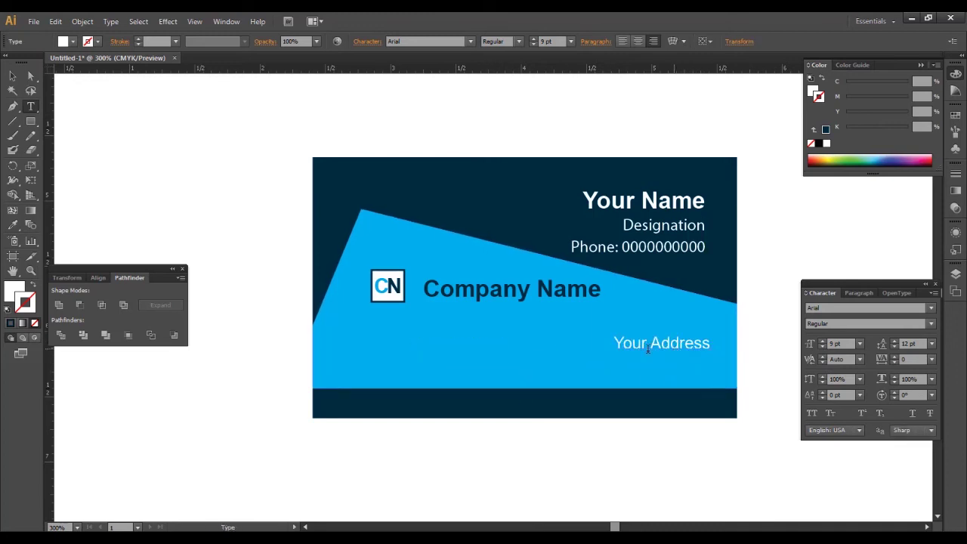
Add a second text line 'Your City' beneath 'Your Address'.
drag(676, 344, 710, 346)
click(713, 349)
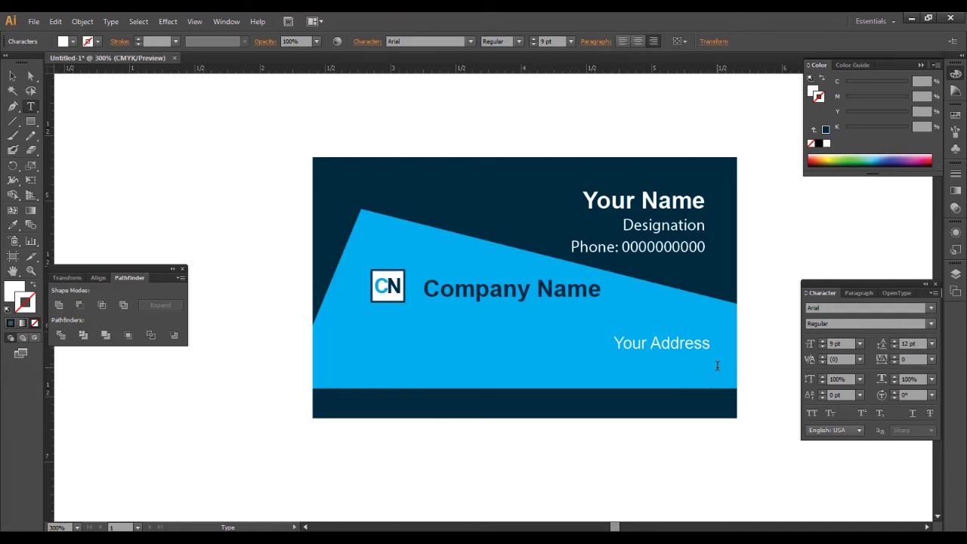
text(your)
key(BackSpace)
key(BackSpace)
key(BackSpace)
key(BackSpace)
text(our CIty)
key(BackSpace)
key(BackSpace)
key(BackSpace)
text(ity)
key(Up)
text(:)
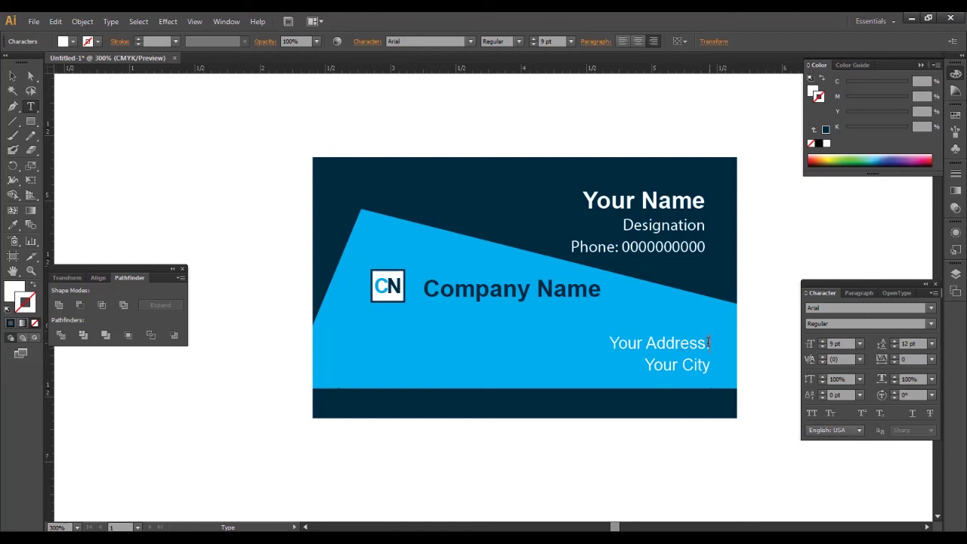
key(BackSpace)
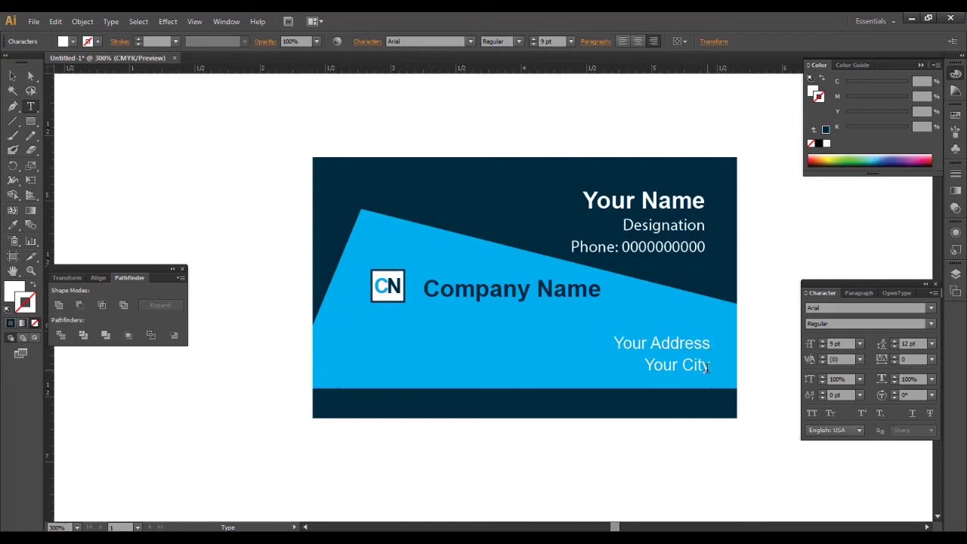
Reduce the Your City line to 7 pt.
drag(707, 367, 622, 365)
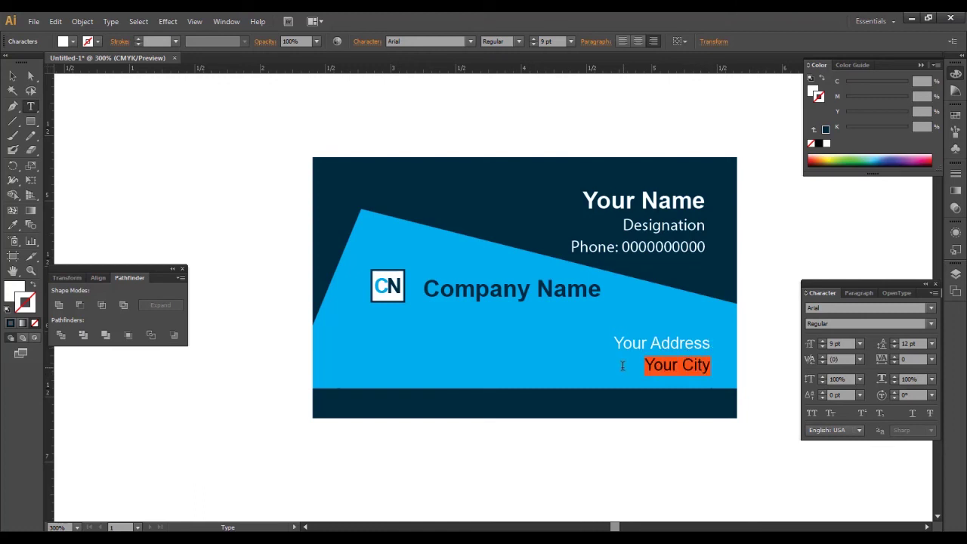
click(821, 347)
click(822, 347)
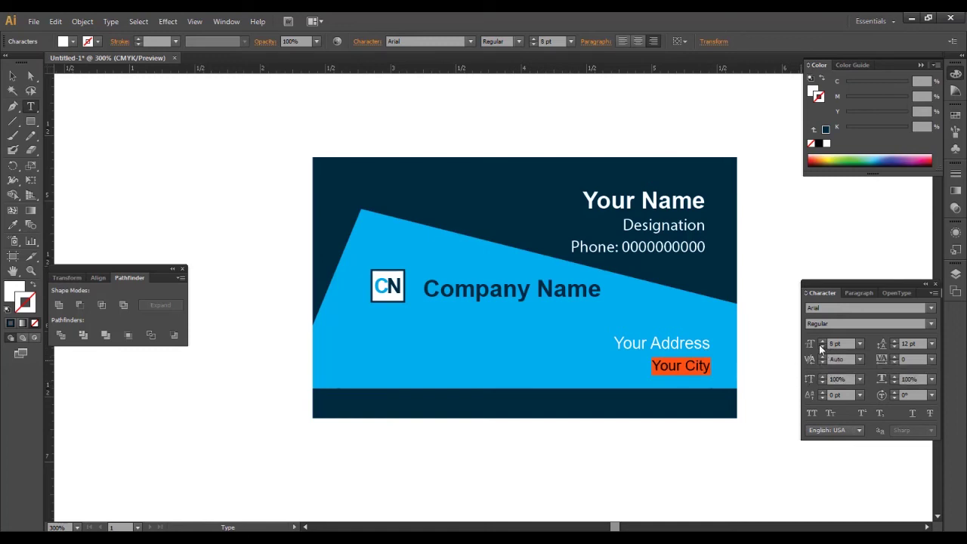
ctrl+click(781, 280)
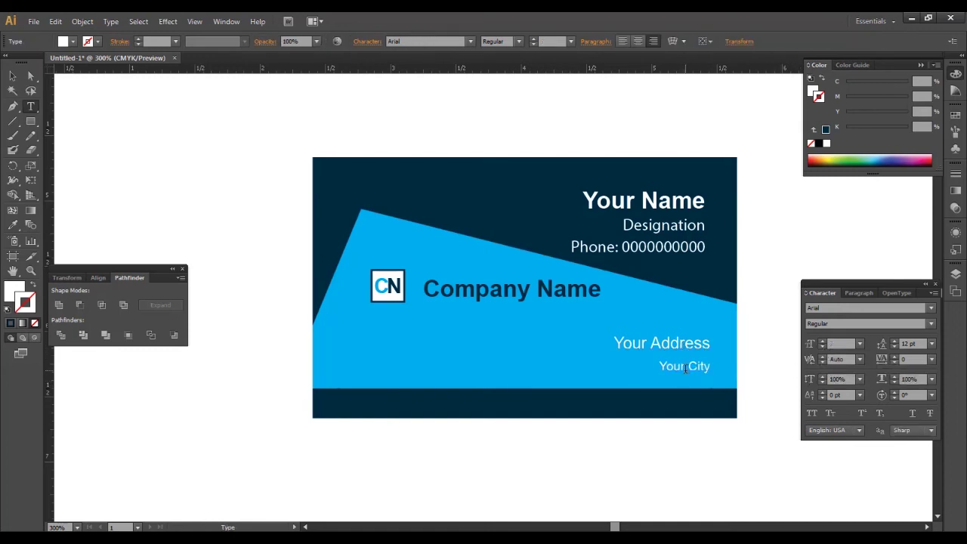
Type a new line 'Phone : 00000000' under Your City.
drag(674, 366, 712, 369)
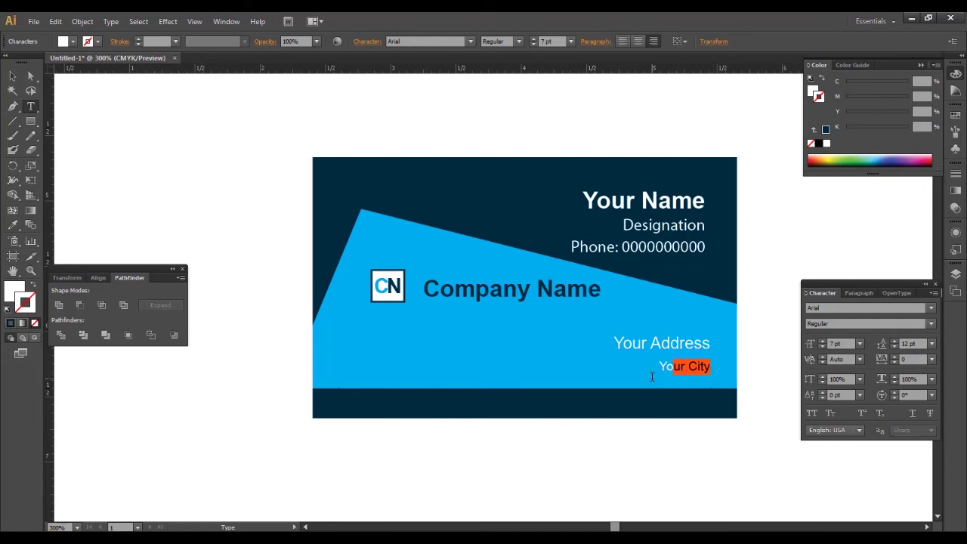
click(701, 368)
text(Pho)
key(BackSpace)
text(ACE)
key(BackSpace)
key(BackSpace)
text(eew)
key(BackSpace)
key(BackSpace)
text(ll)
key(BackSpace)
key(BackSpace)
key(BackSpace)
text(al)
key(BackSpace)
key(BackSpace)
key(BackSpace)
text(hone : 00000000)
Lower the leading of the address, city and phone lines to tighten their spacing.
drag(713, 396, 613, 341)
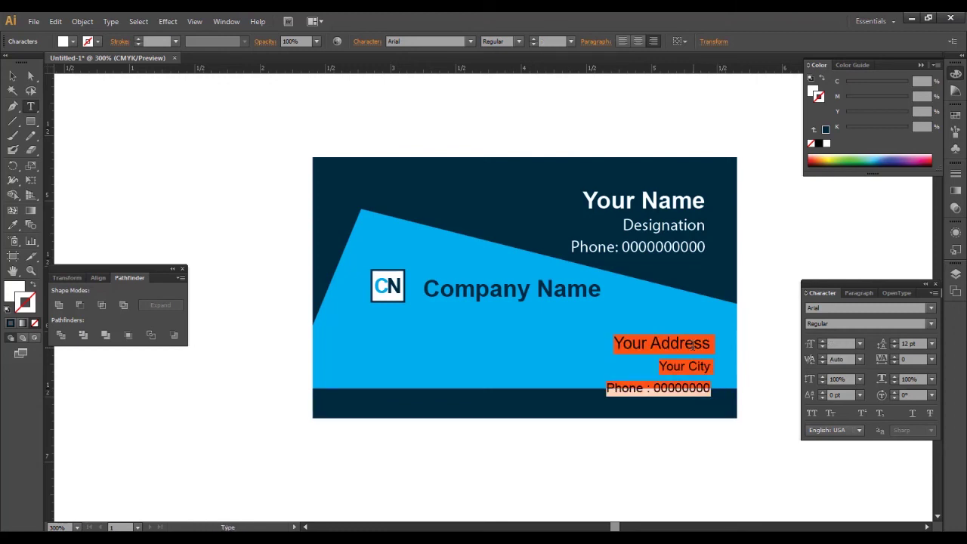
click(894, 347)
click(893, 348)
click(893, 348)
click(893, 347)
Recolour the address, city and phone lines the card's navy with the Eyedropper.
key(Escape)
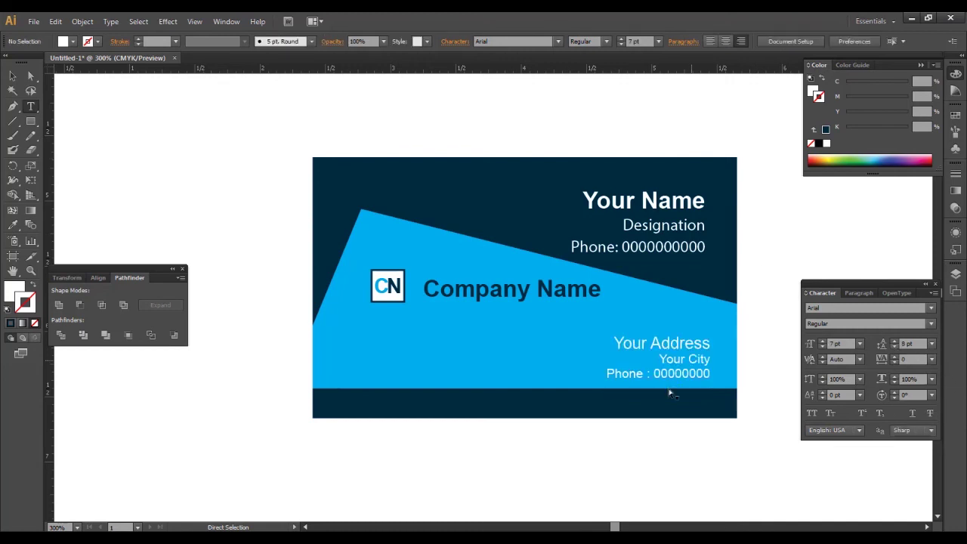
drag(671, 374, 704, 372)
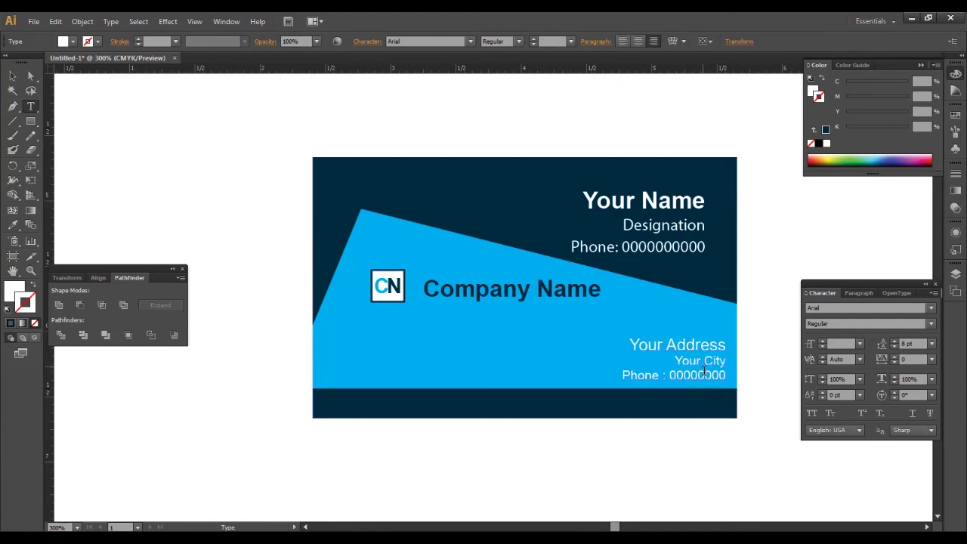
key(i)
click(722, 299)
click(775, 284)
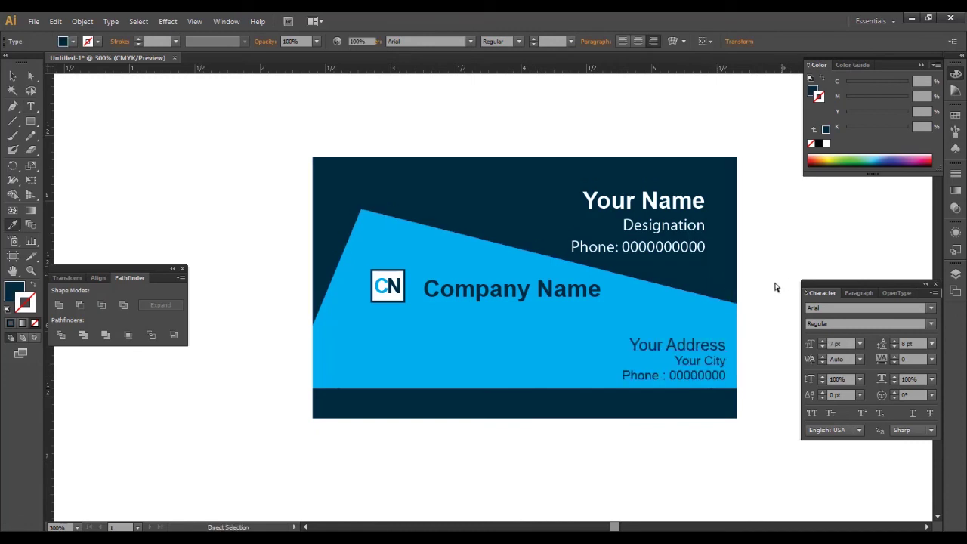
Duplicate the address text into the bottom bar and delete its extra lines.
key(i)
scroll(770, 371, down, 2)
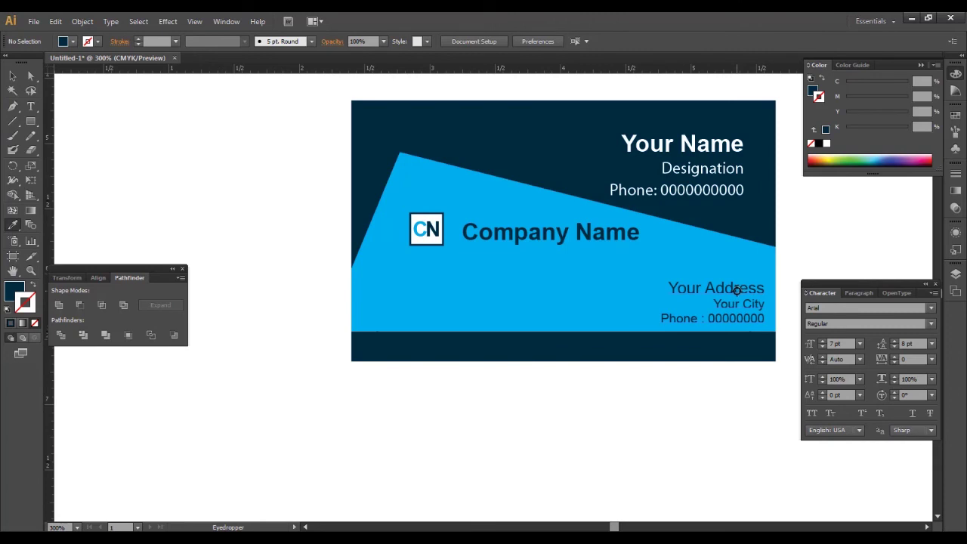
drag(736, 291, 499, 351)
key(t)
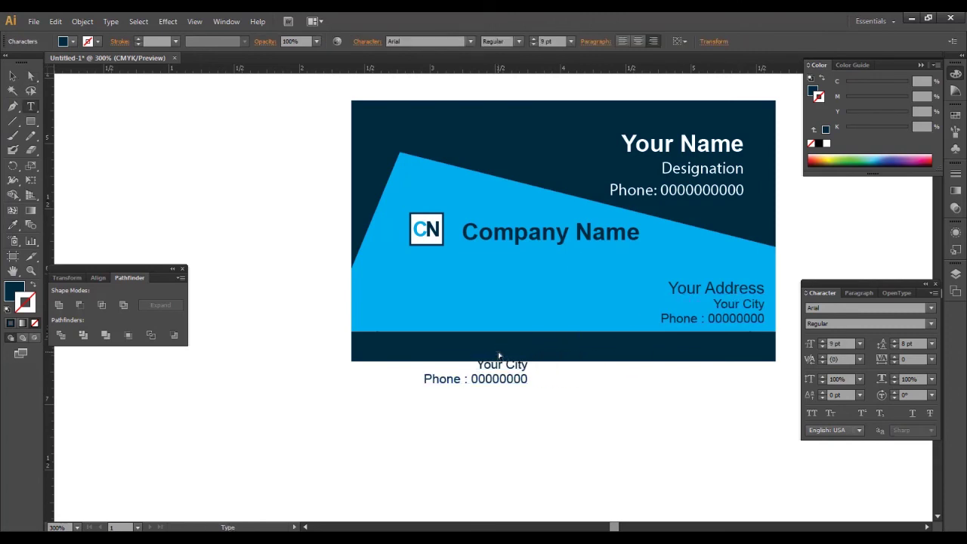
triple_click(499, 355)
key(ctrl+a)
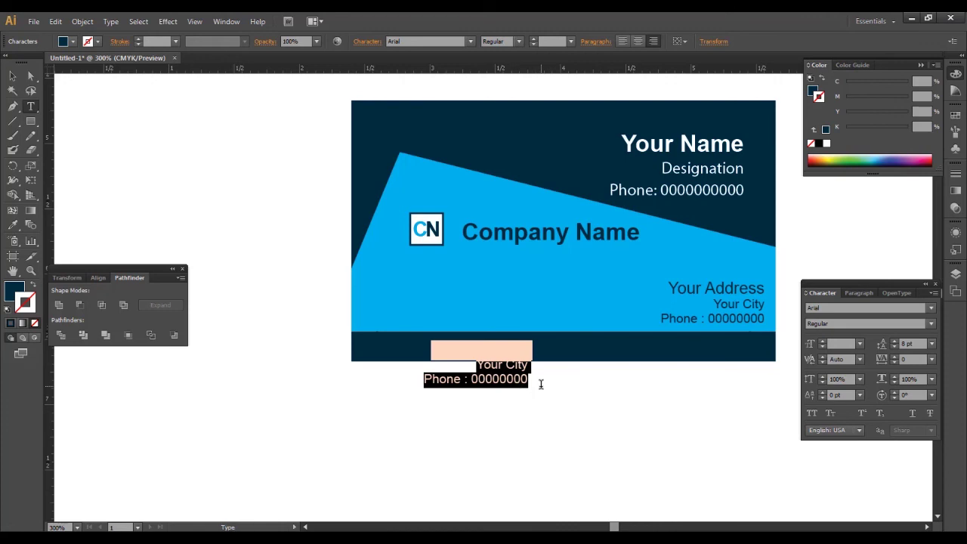
key(Delete)
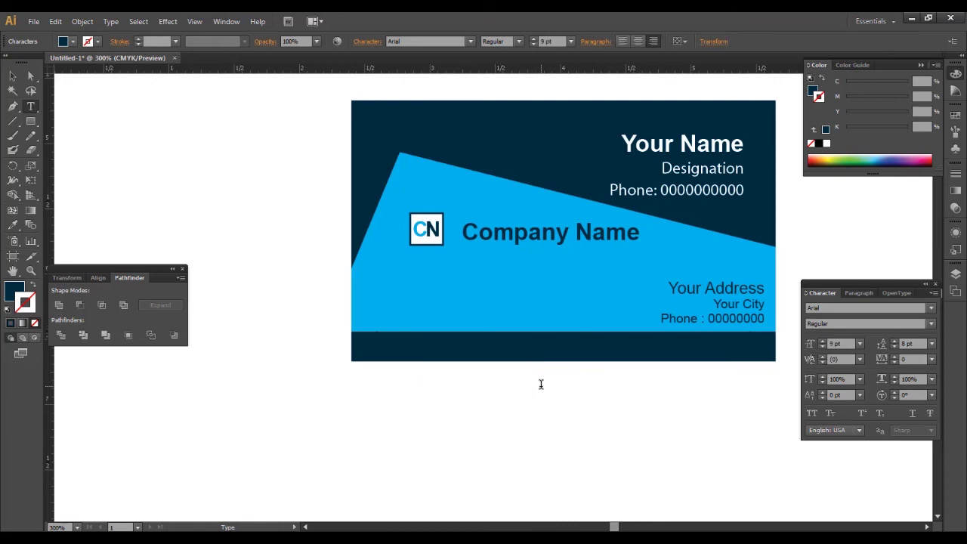
Bring the bottom bar text frame to the front via Object > Arrange.
key(ctrl+a)
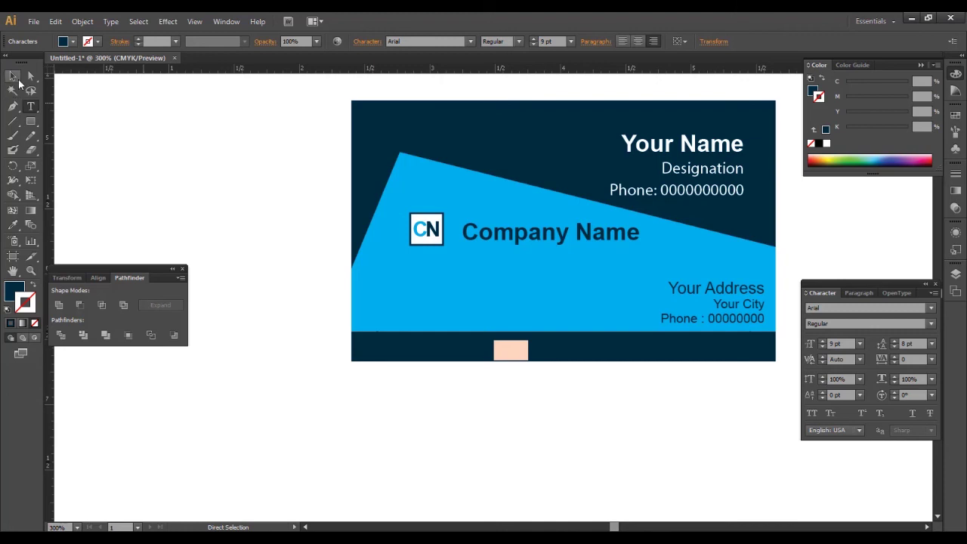
click(18, 79)
click(111, 22)
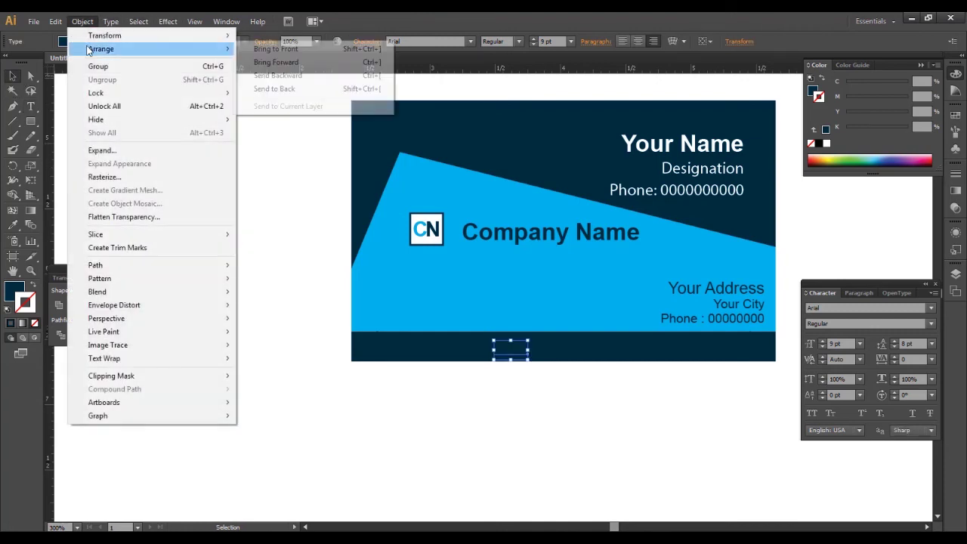
mouse_move(101, 49)
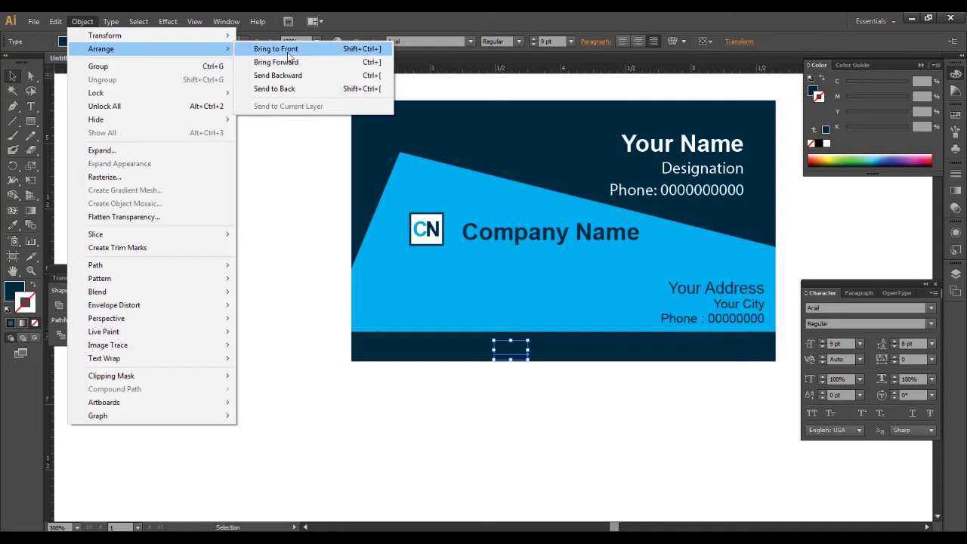
click(289, 49)
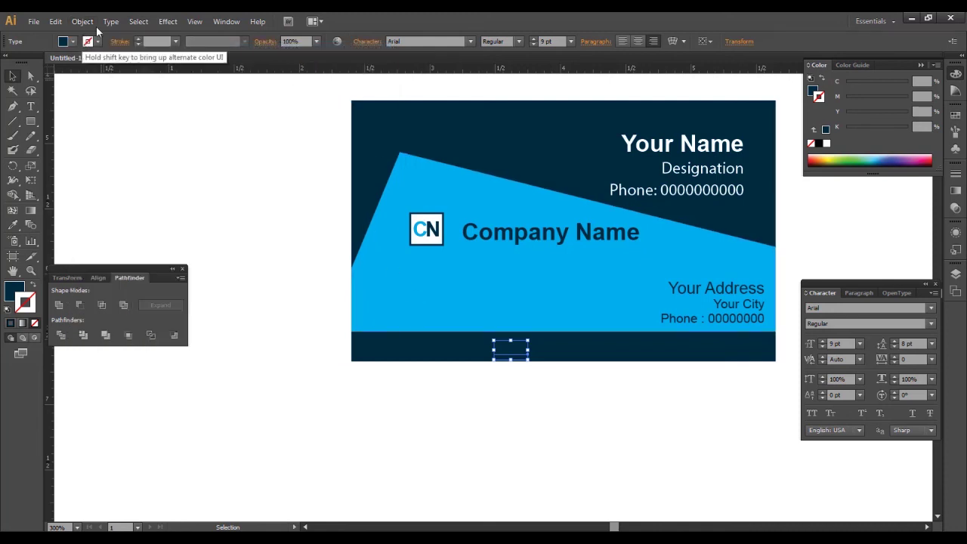
click(18, 289)
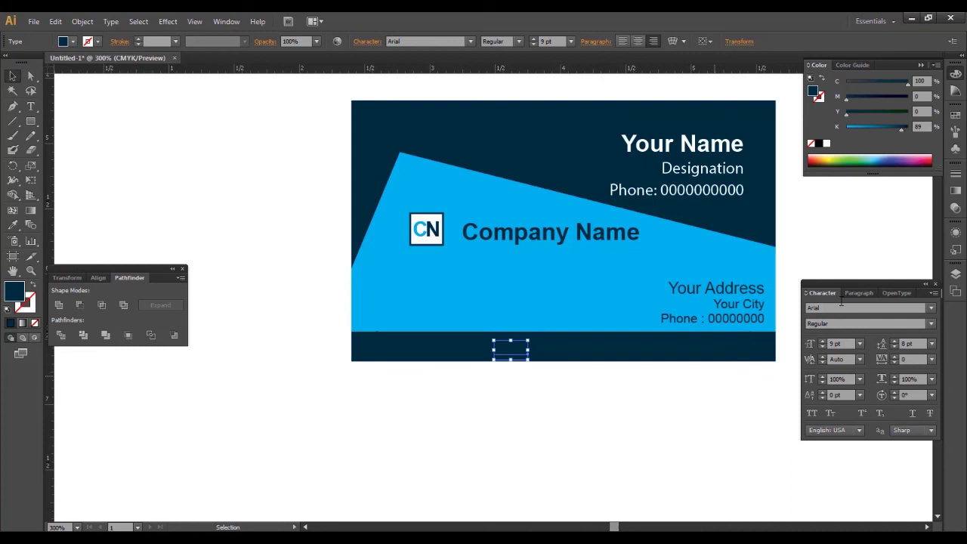
Make the bottom bar text white, reading 'Web: yourweb.com', moved toward the centre.
click(827, 144)
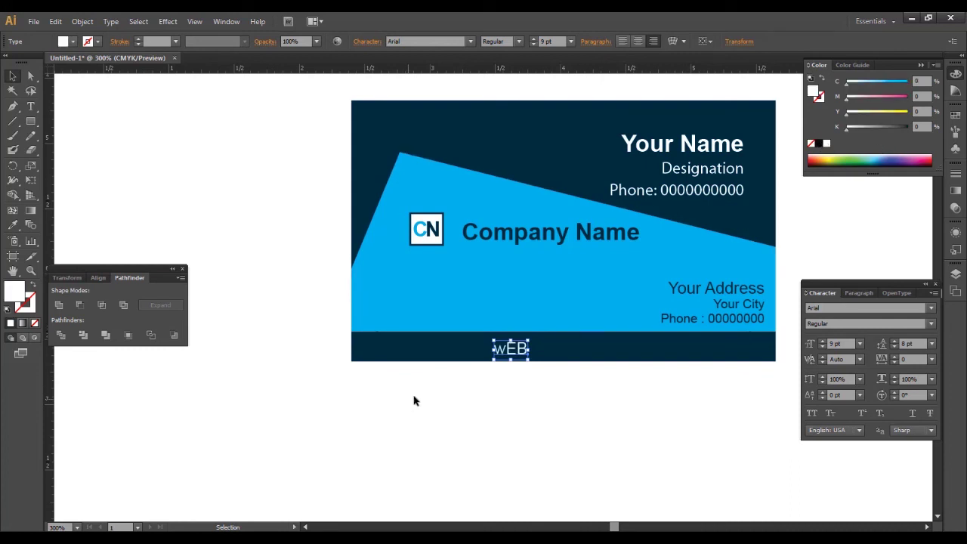
double_click(515, 364)
key(ctrl+a)
text(We)
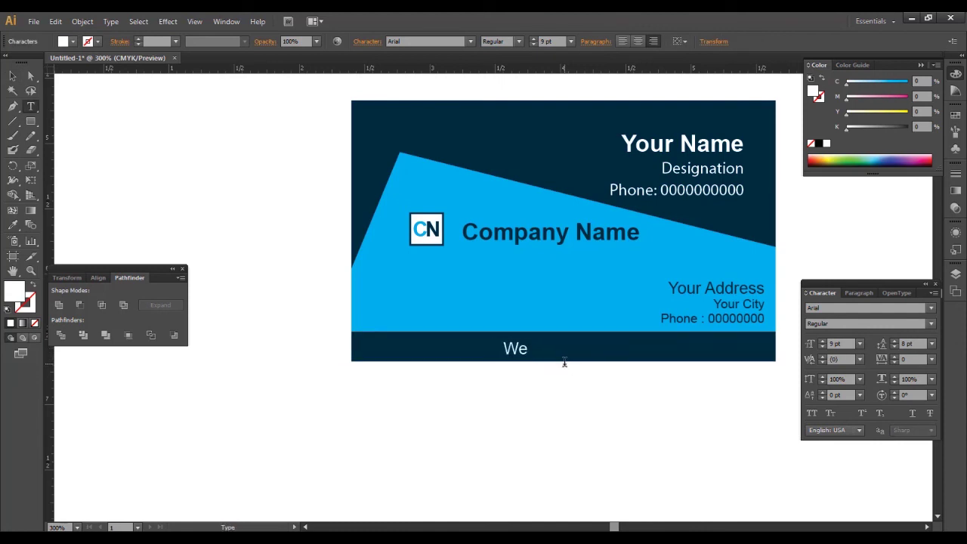
text(v)
key(BackSpace)
text(b:)
text(  y)
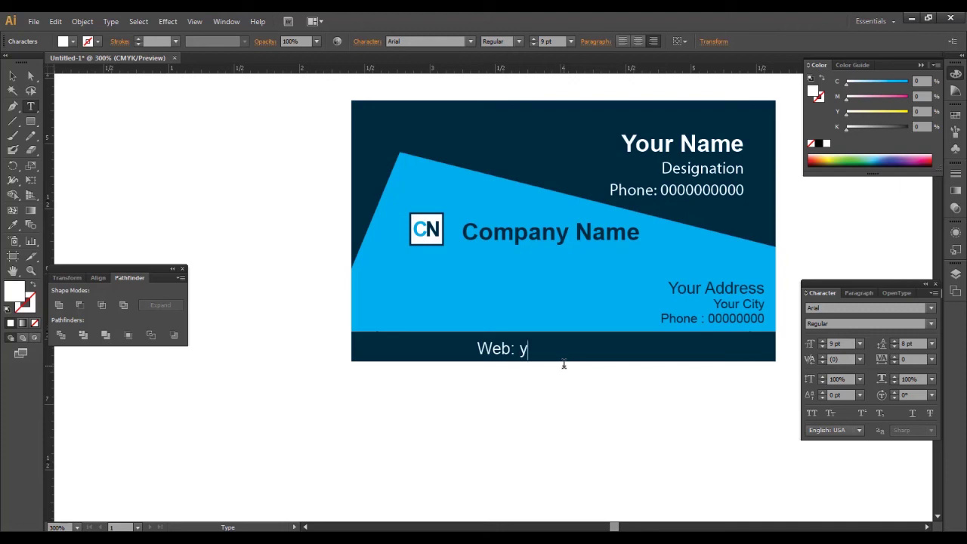
text(ourweb)
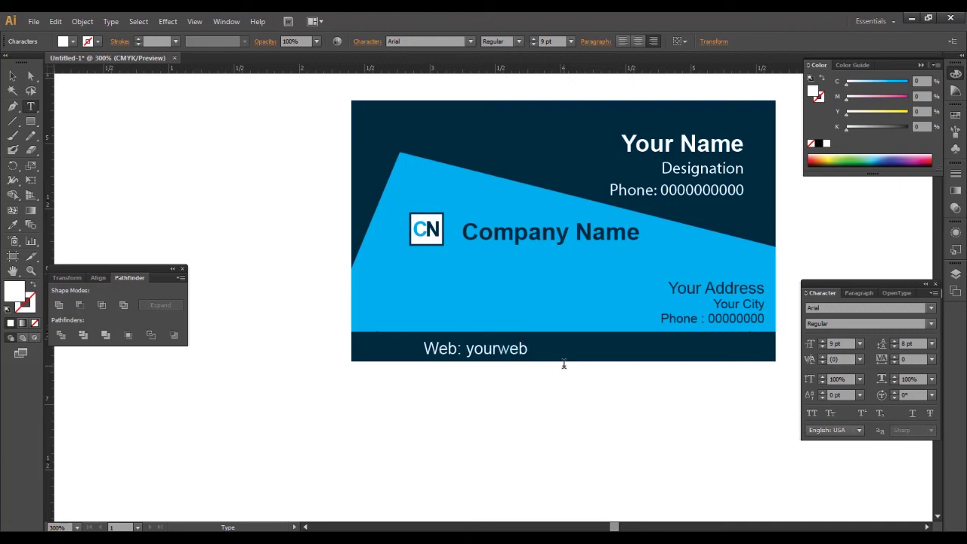
text(.com)
key(Escape)
drag(477, 353, 581, 347)
click(581, 427)
Prefix the line with a placeholder Gmail address and shift the contact line right to centre it.
drag(499, 352, 480, 346)
click(480, 345)
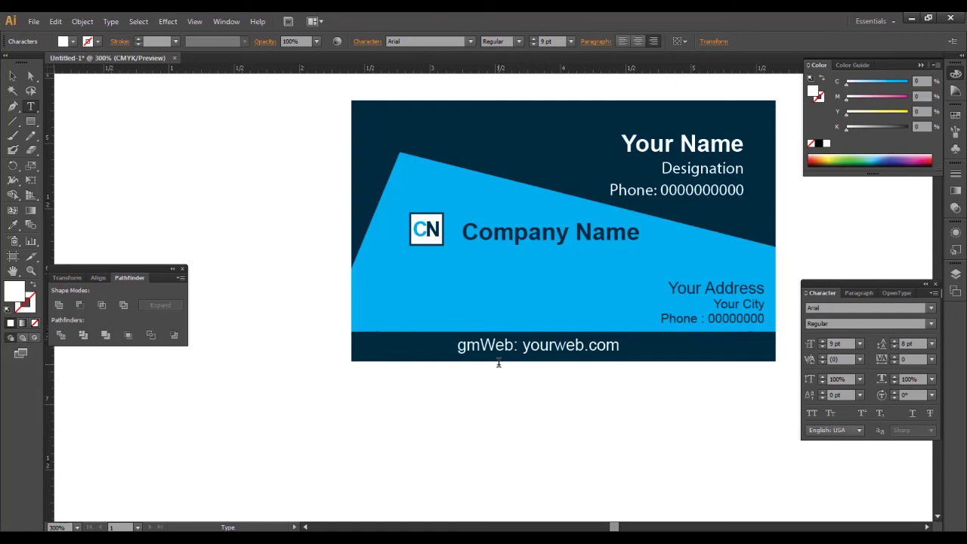
text(ail. yourgmail.)
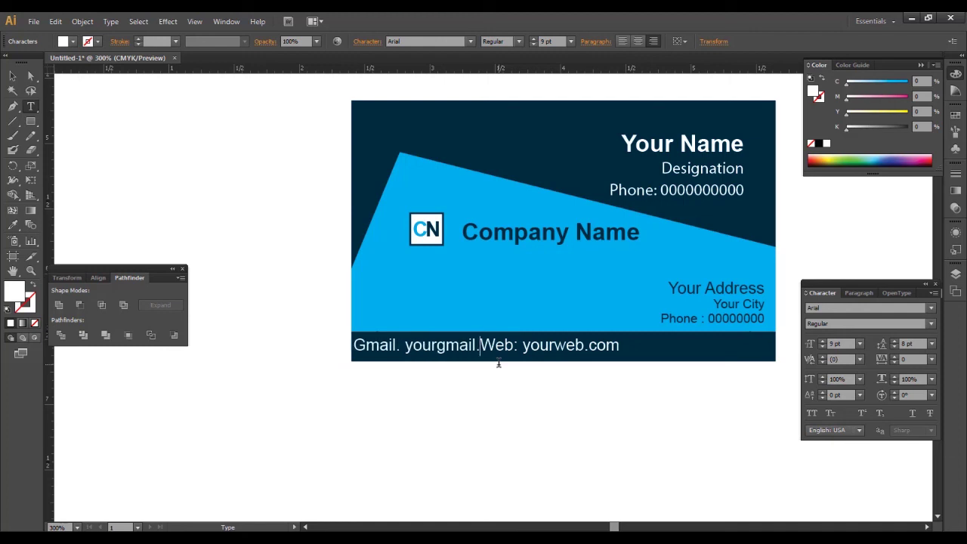
key(BackSpace)
text(@gmail.com)
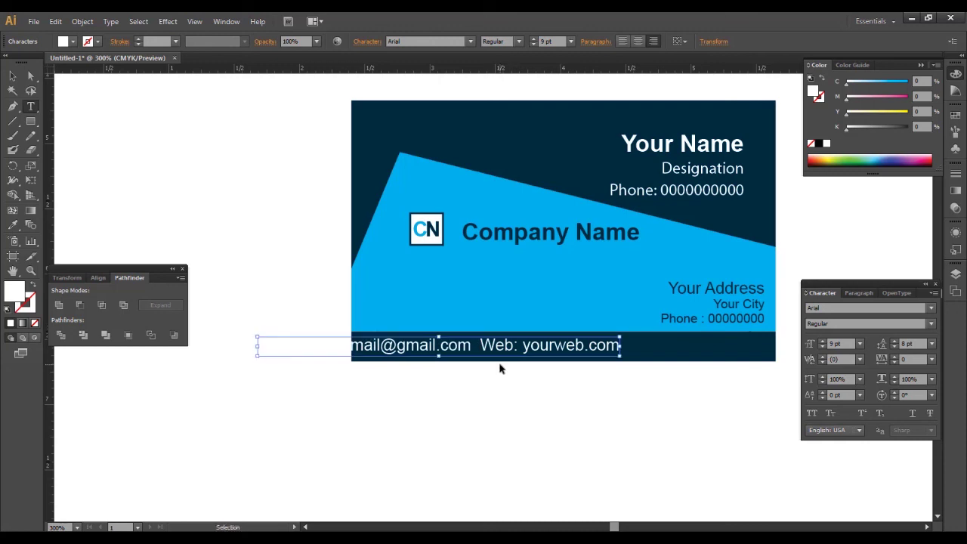
key(ctrl+a)
drag(503, 347, 615, 367)
click(627, 421)
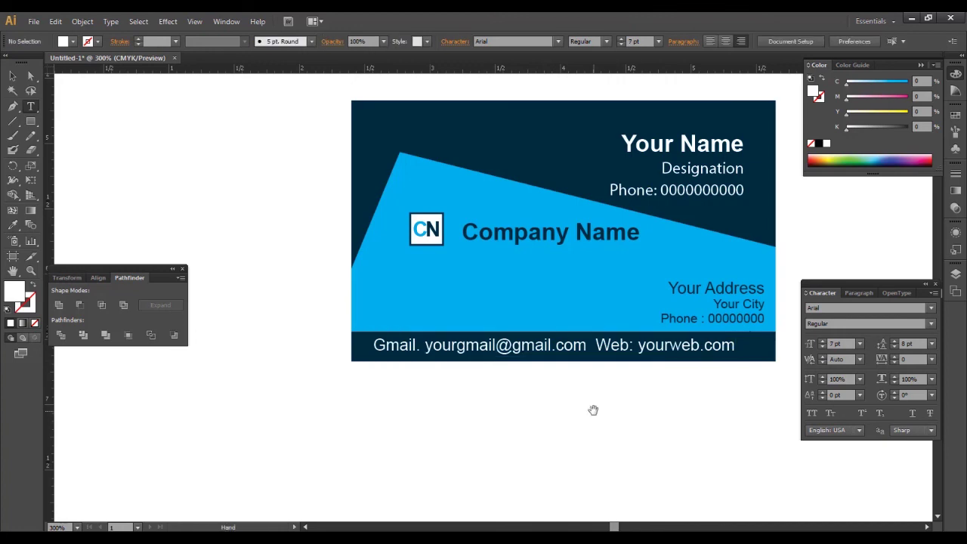
Nudge the white contact line slightly right and up into its final spot.
drag(593, 410, 552, 442)
drag(573, 383, 572, 382)
scroll(642, 440, up, 3)
drag(537, 349, 537, 340)
Hide all panels and set the view to 150% centred on the card.
scroll(572, 291, down, 5)
scroll(497, 326, down, 3)
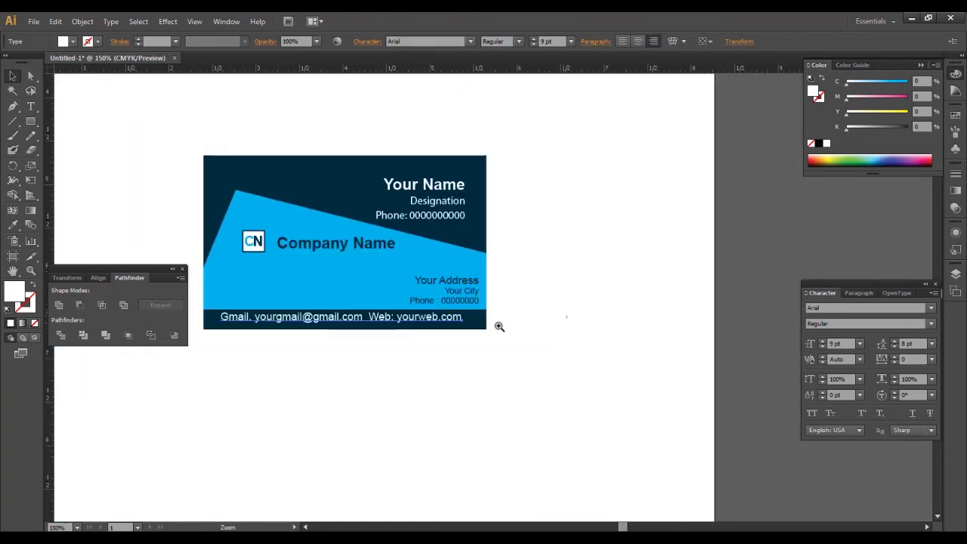
scroll(546, 381, down, 1)
key(Tab)
key(z)
drag(360, 196, 704, 428)
key(ctrl+minus)
key(ctrl+minus)
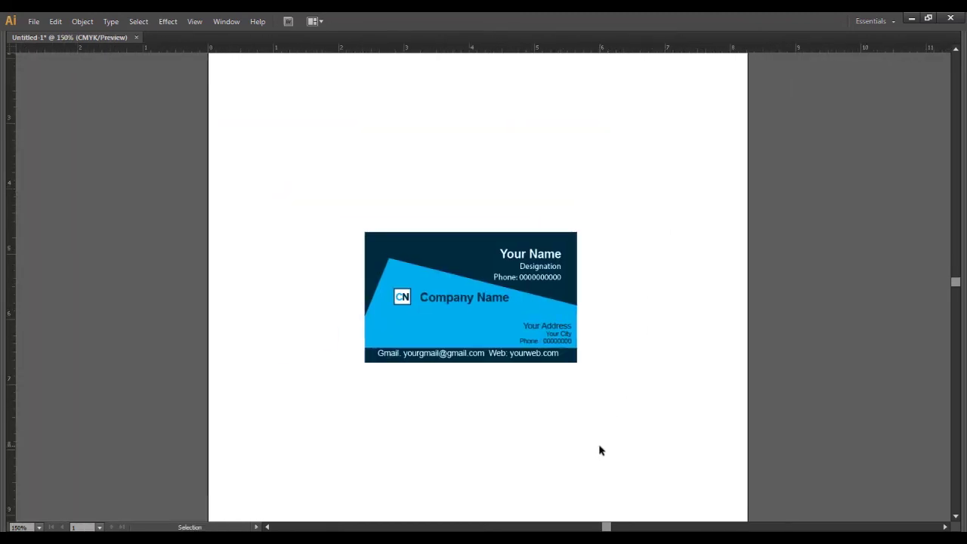
drag(532, 406, 558, 421)
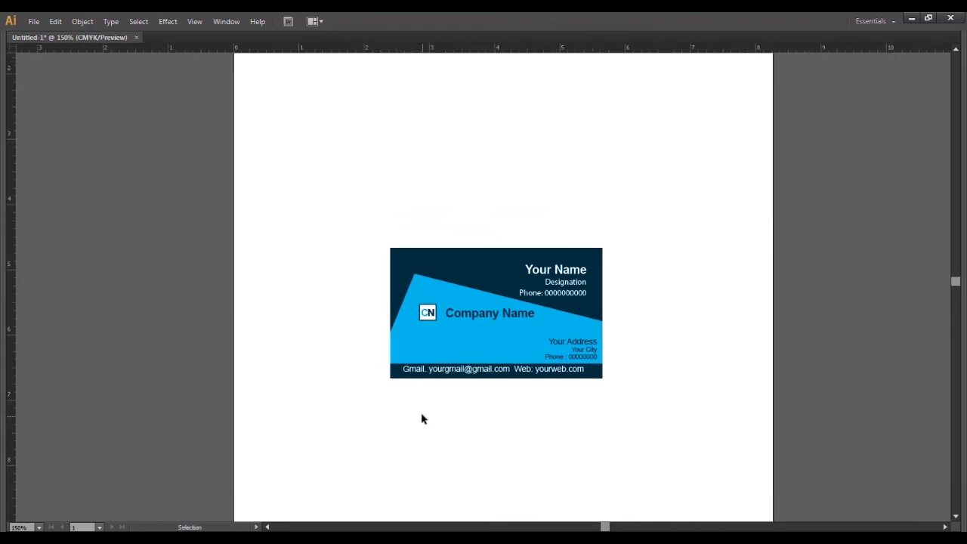
Alt-drag a copy of the whole card straight up above the original.
mouse_move(367, 219)
mouse_down()
mouse_move(672, 389)
mouse_move(661, 410)
mouse_up()
drag(570, 337, 592, 174)
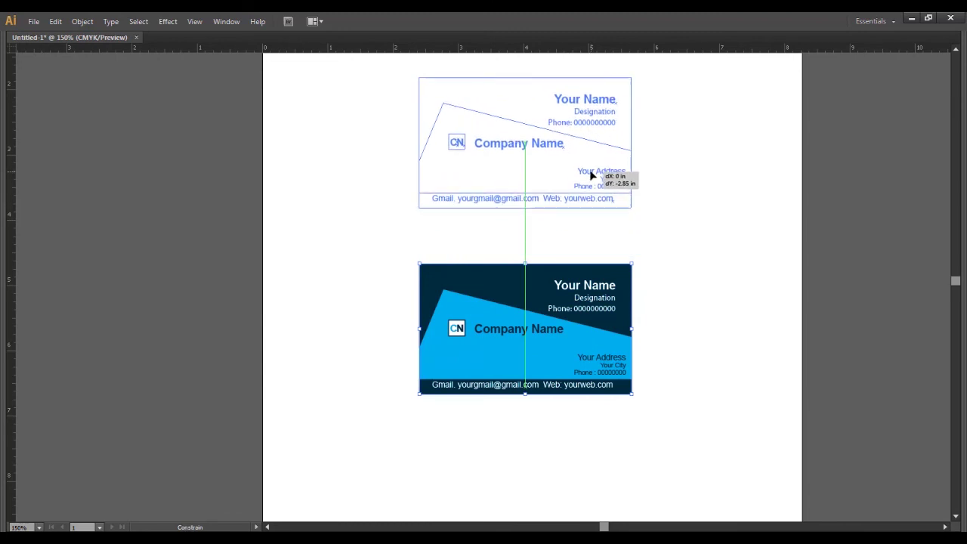
key(alt)
drag(592, 176, 592, 176)
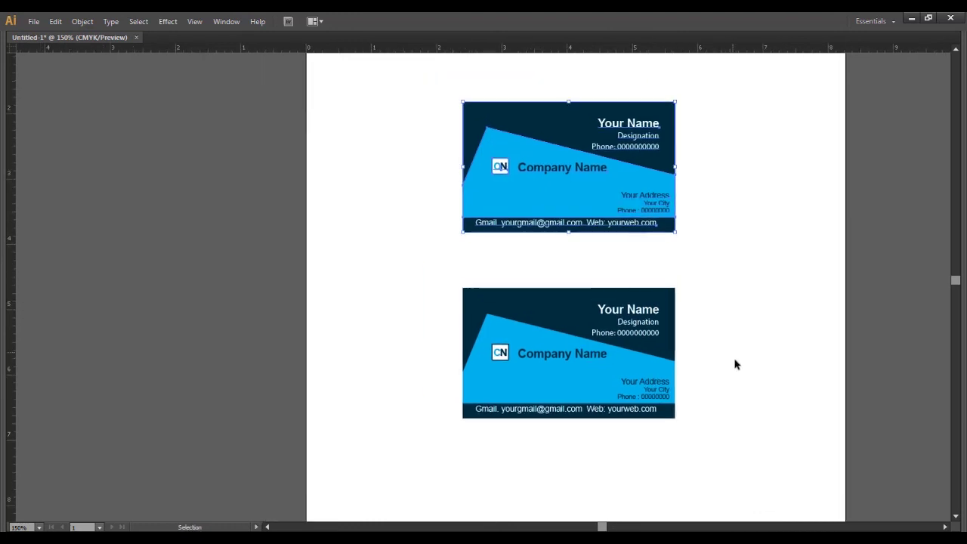
key(Tab)
Give the lower card's background a medium-blue fill of about C82 M49.
key(a)
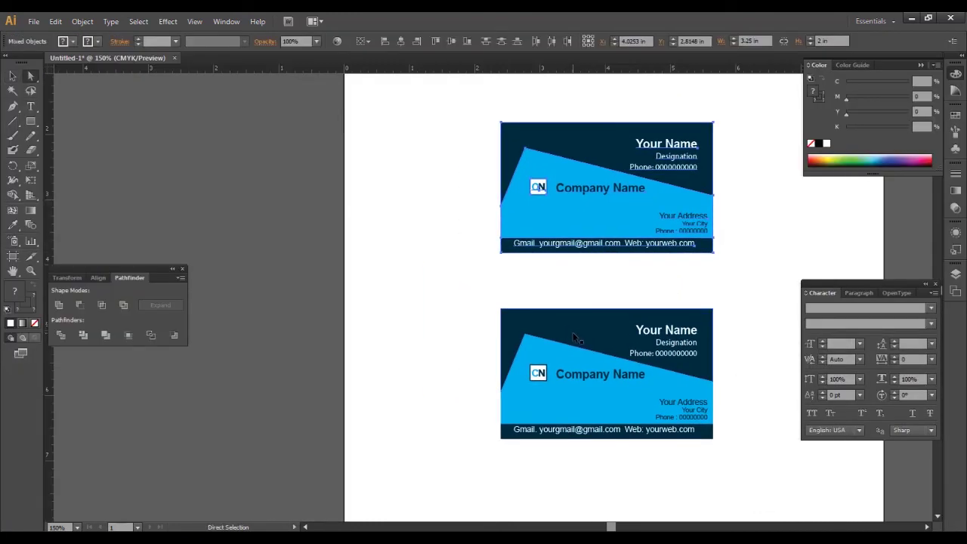
click(574, 338)
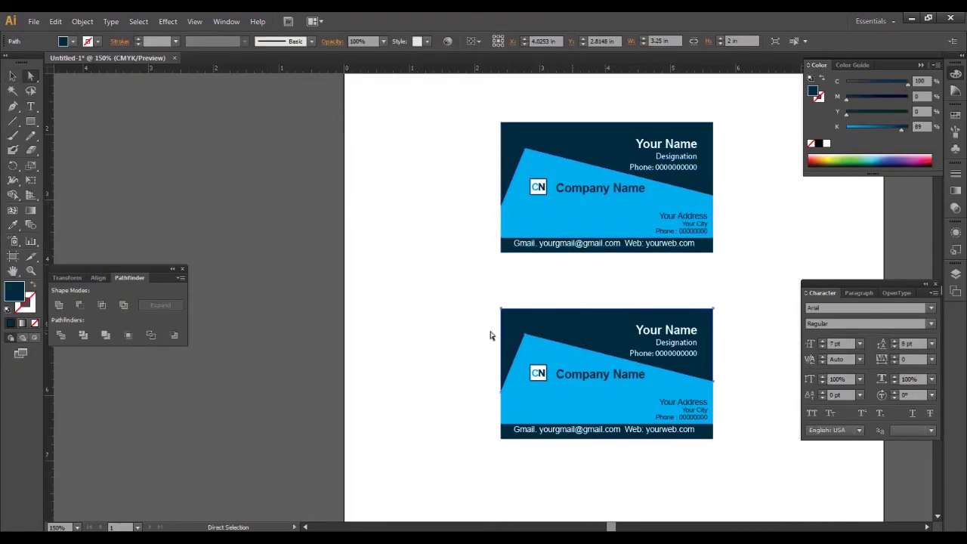
click(889, 154)
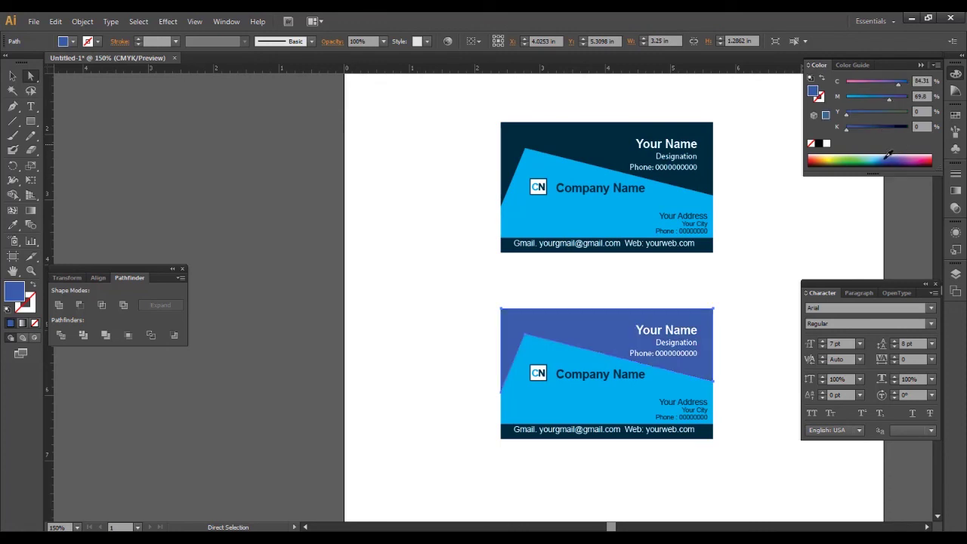
click(866, 98)
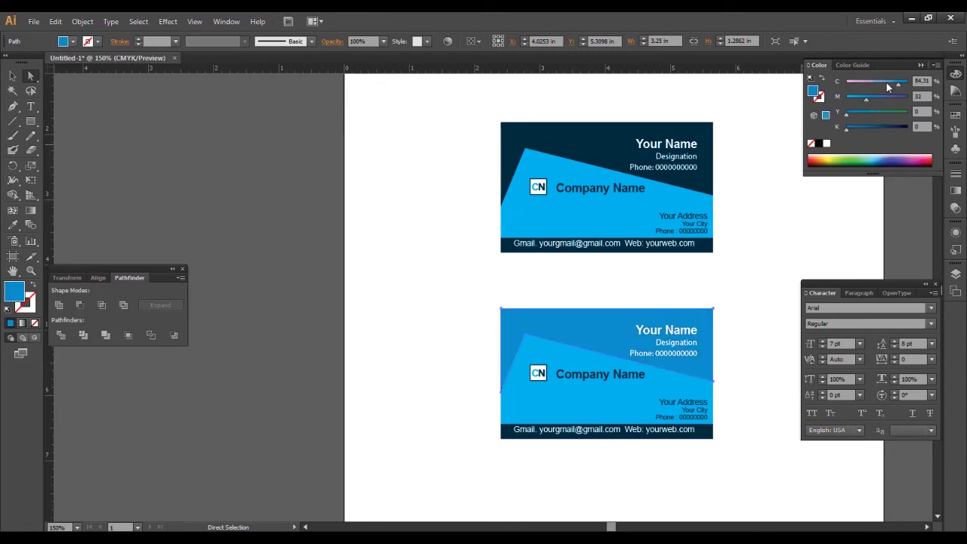
drag(892, 85, 890, 81)
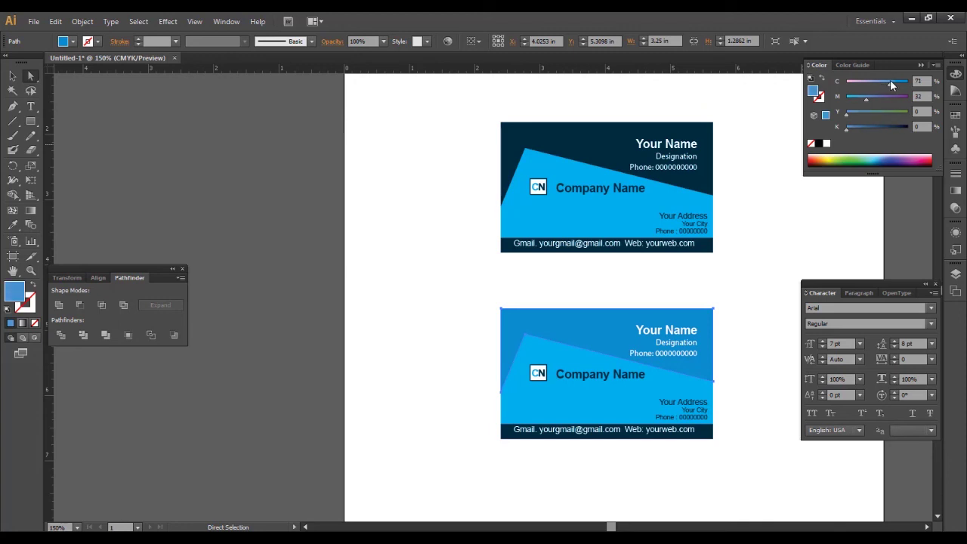
click(762, 264)
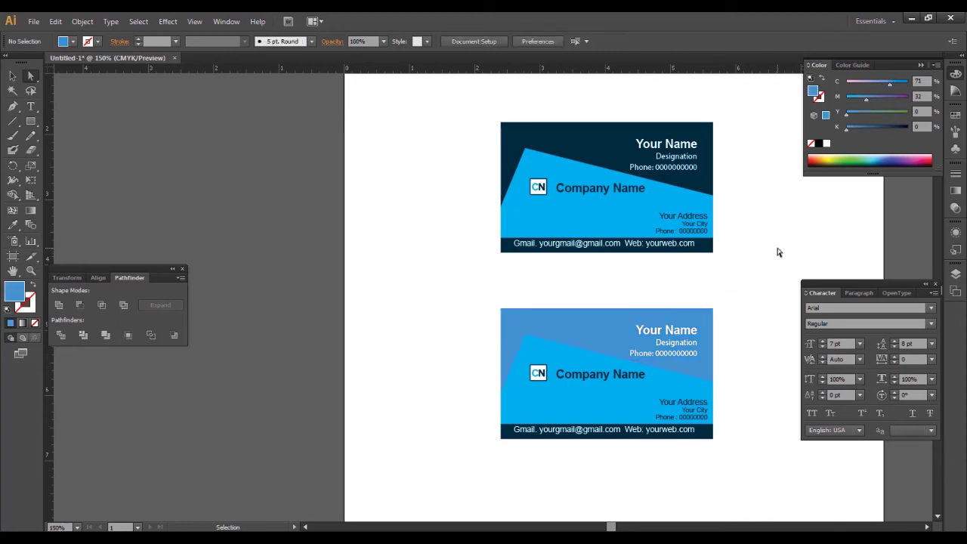
click(705, 316)
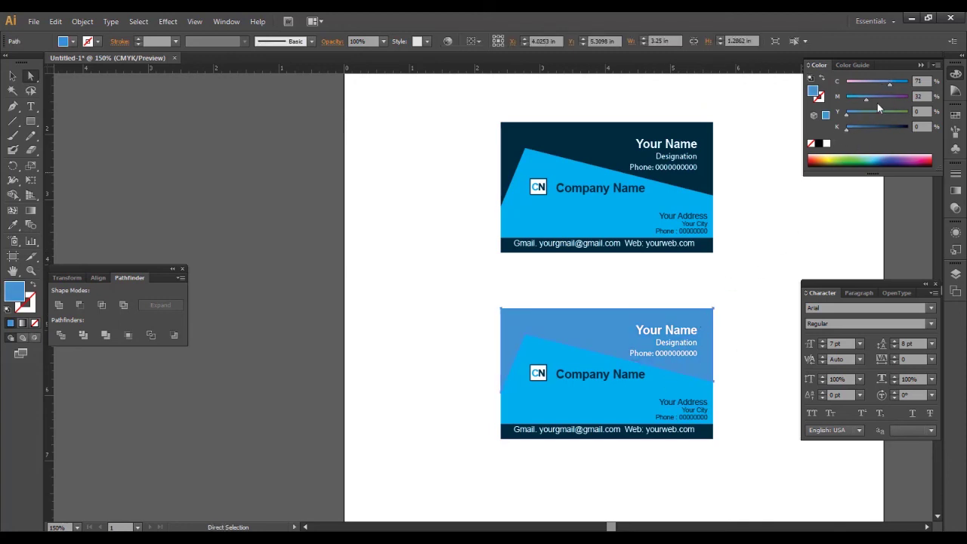
drag(894, 86, 877, 101)
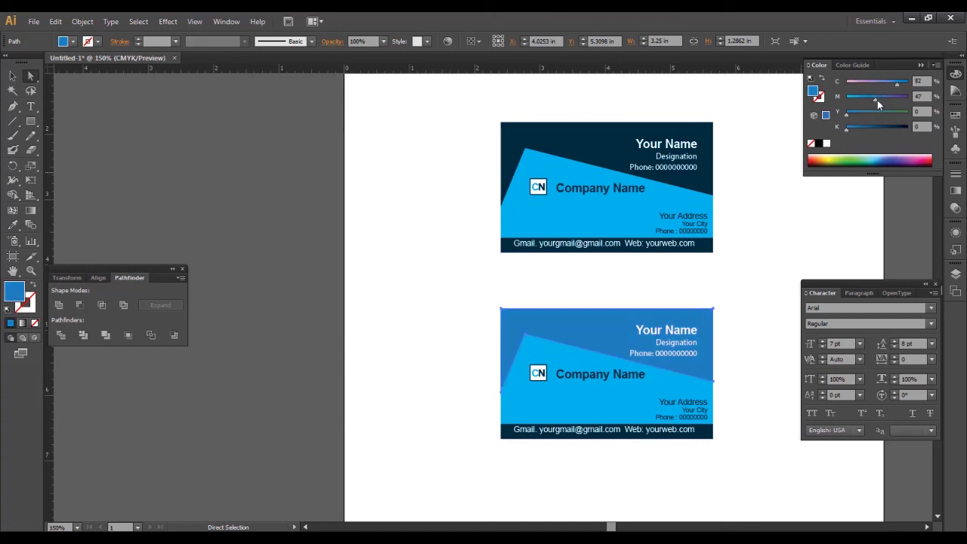
click(730, 385)
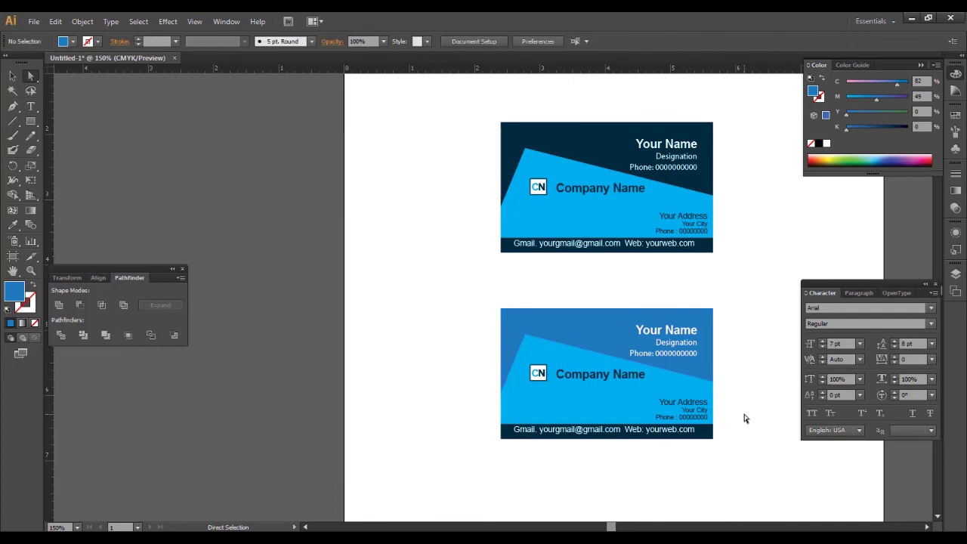
Make the lower card's diagonal shape a paler cyan, about C49.
scroll(743, 414, down, 1)
click(575, 379)
drag(896, 84, 874, 81)
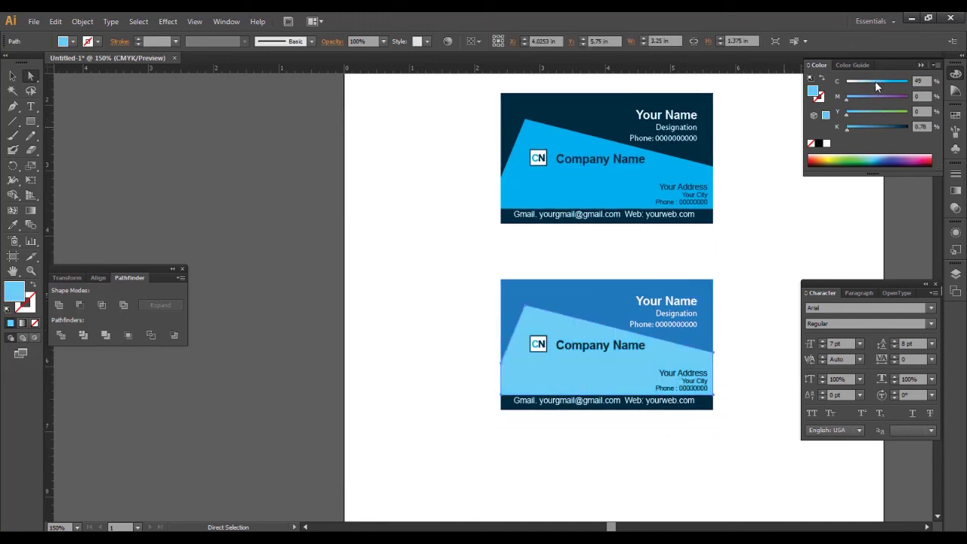
click(731, 339)
drag(740, 347, 734, 339)
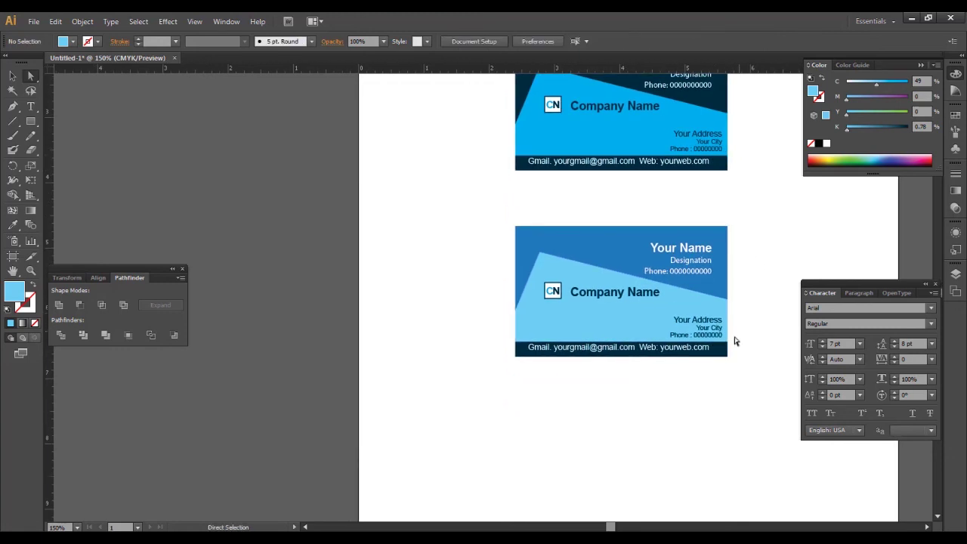
Eyedropper the card's blue onto the lower card's footer strip.
click(636, 358)
key(i)
click(604, 231)
key(ctrl+shift+a)
key(v)
scroll(764, 261, up, 2)
scroll(680, 268, right, 2)
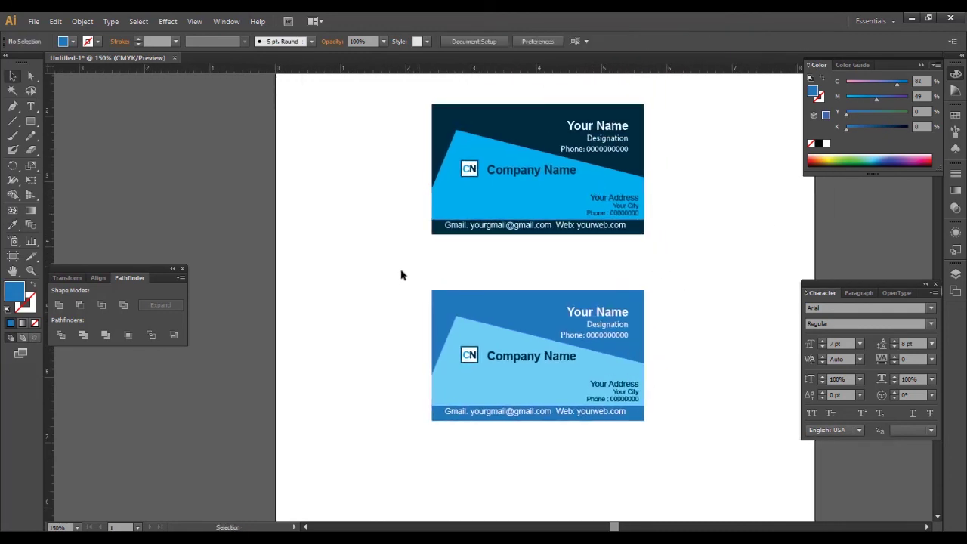
Nudge the whole blue duplicate card slightly upward toward the original.
drag(404, 270, 664, 438)
drag(602, 365, 605, 356)
click(729, 295)
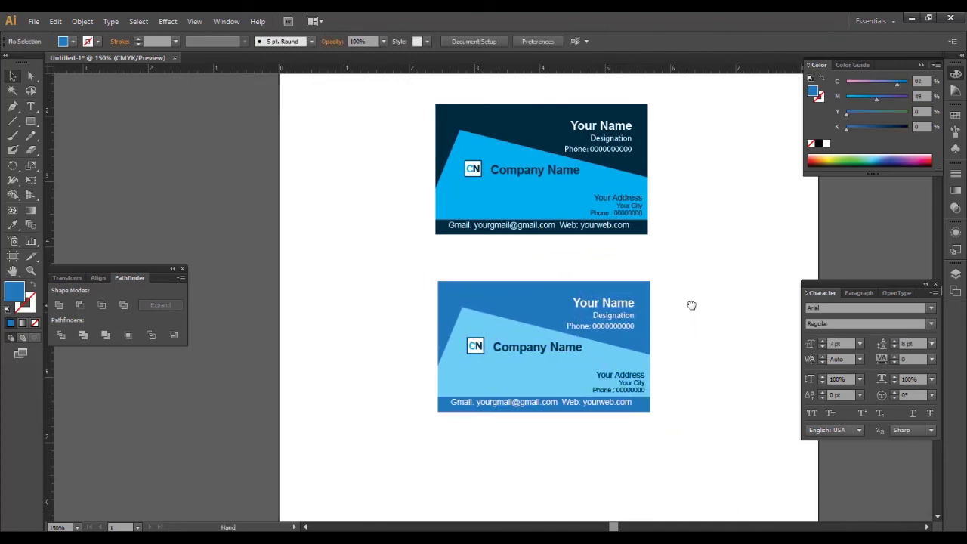
Hide the panels and zoom in to inspect both cards and the original close up.
key(Tab)
key(ctrl+minus)
key(Tab)
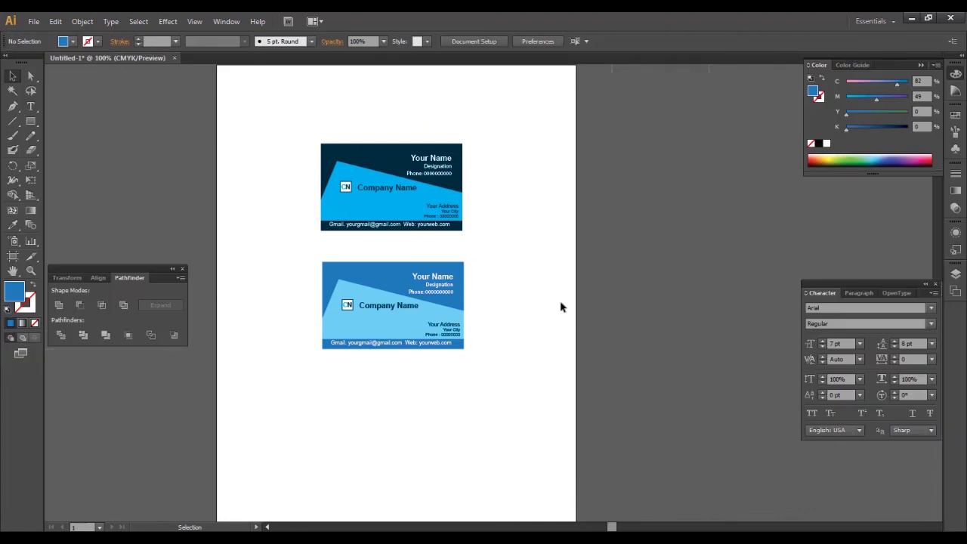
key(Tab)
key(ctrl+space)
drag(388, 171, 620, 428)
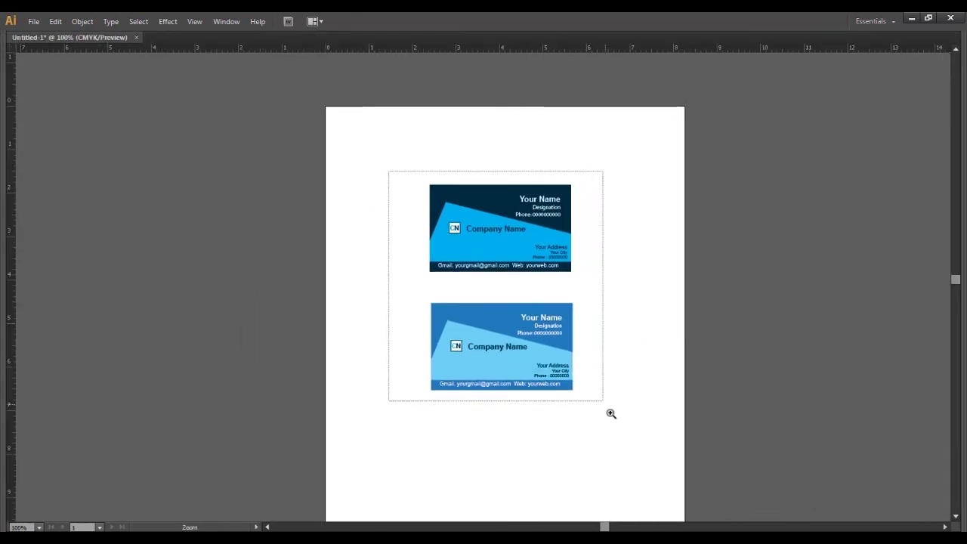
drag(692, 305, 745, 335)
key(Tab)
key(Tab)
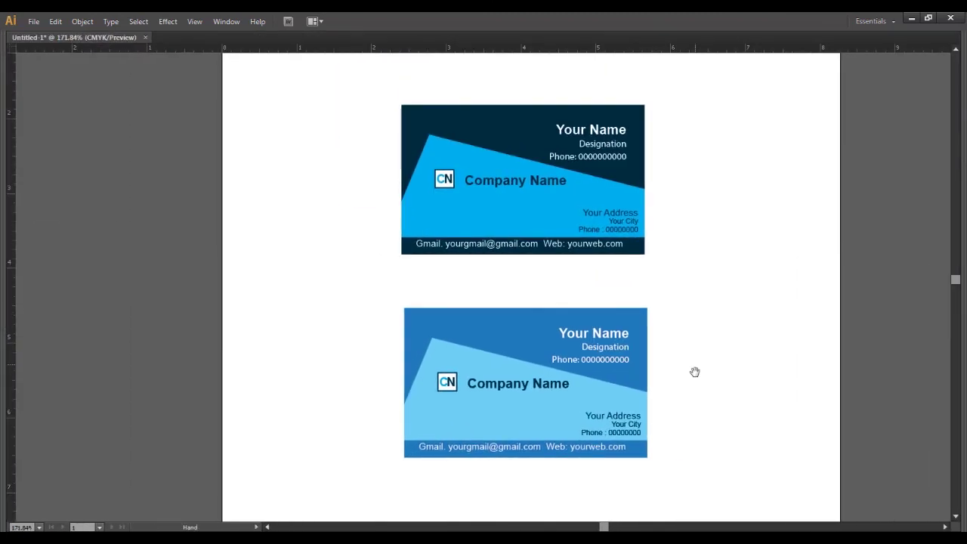
ctrl+alt+click(657, 325)
key(Tab)
key(Tab)
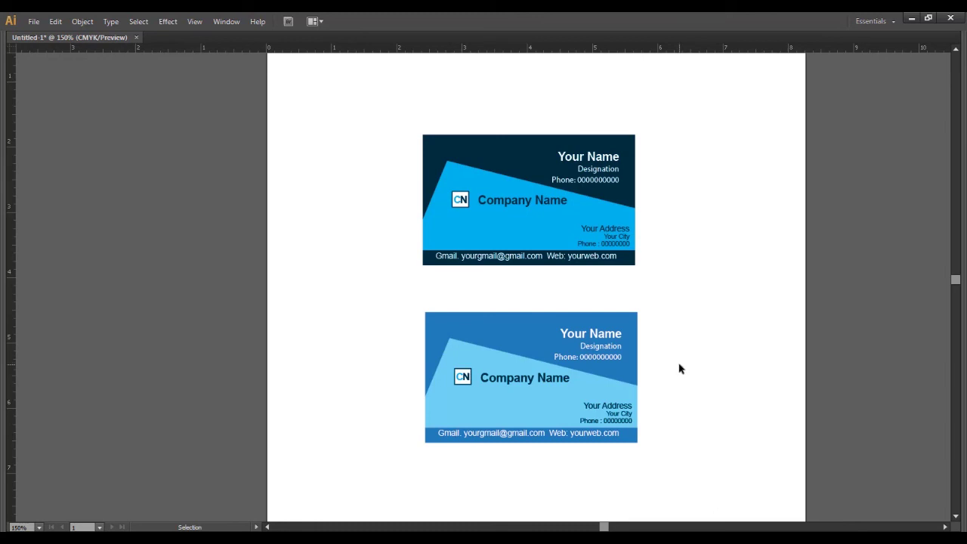
key(z)
drag(440, 132, 636, 266)
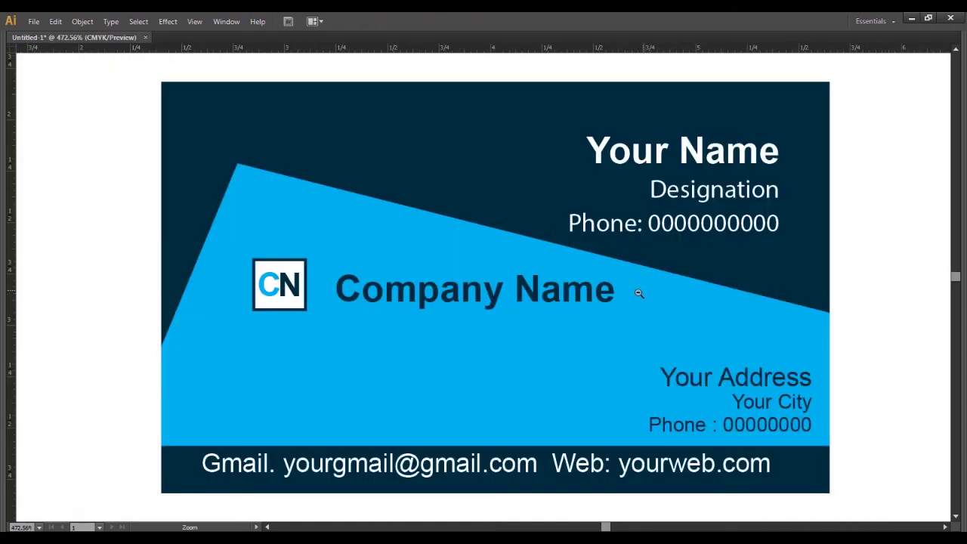
key(ctrl+minus)
key(ctrl+minus)
key(ctrl+minus)
mouse_move(529, 313)
mouse_down()
mouse_move(662, 307)
mouse_move(654, 303)
mouse_up()
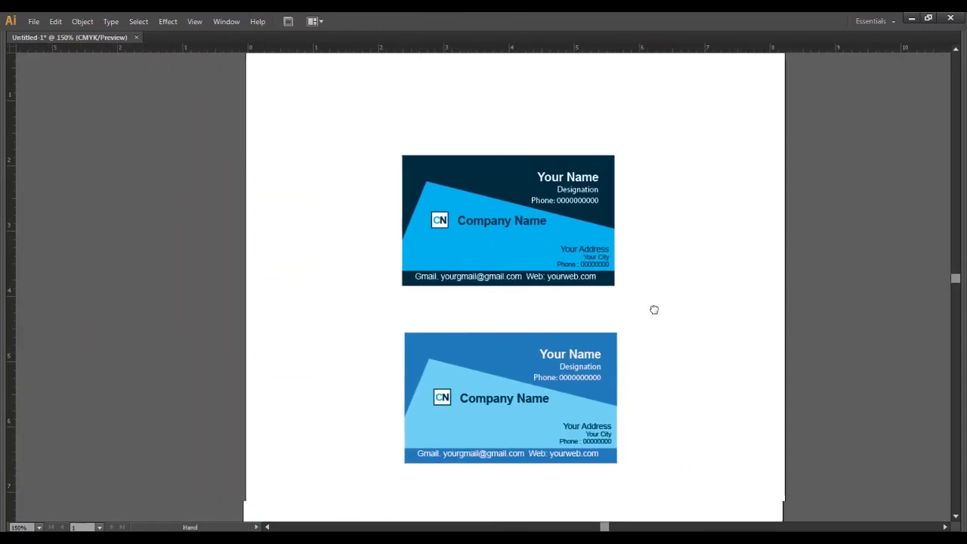
Restore and re-hide panels while zooming around both cards for a final review at 150%.
key(v)
key(Tab)
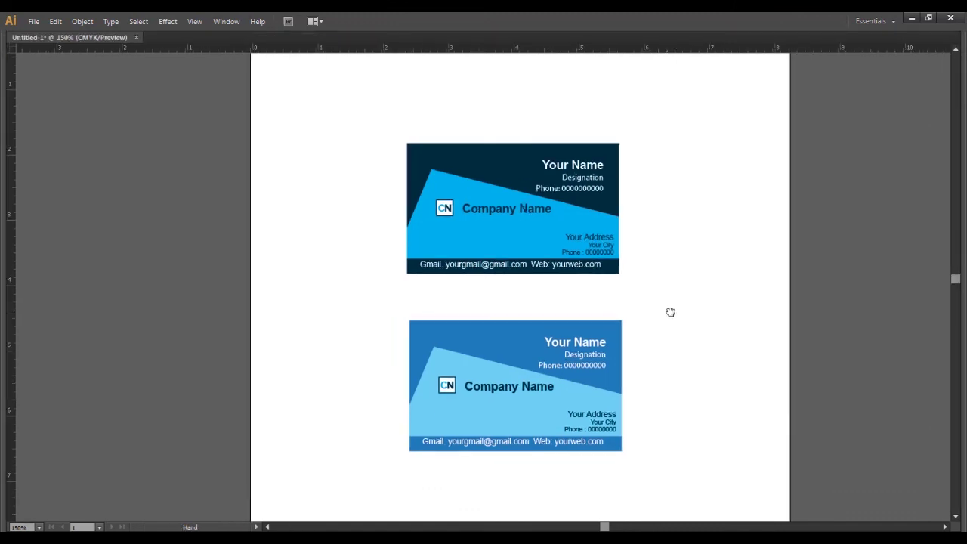
drag(665, 317, 671, 311)
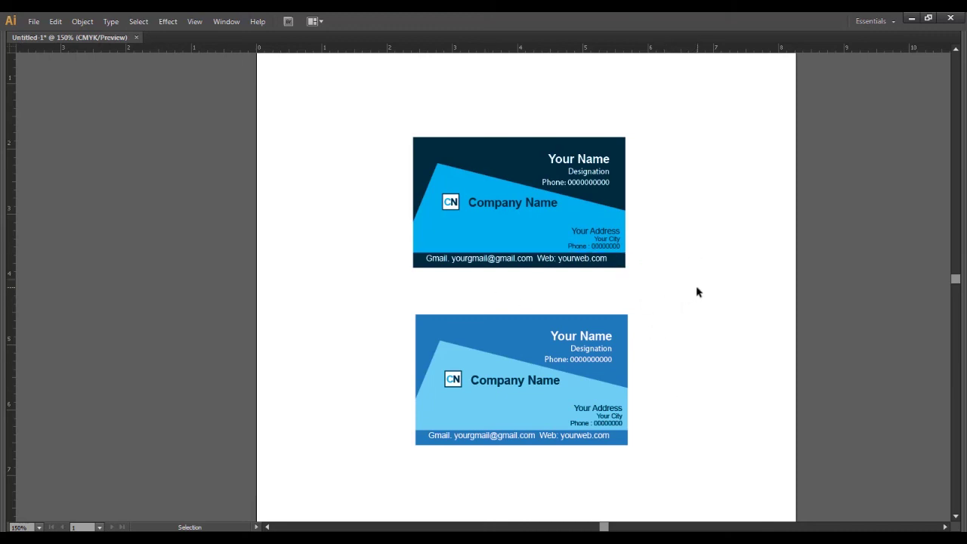
ctrl+alt+click(574, 276)
key(Tab)
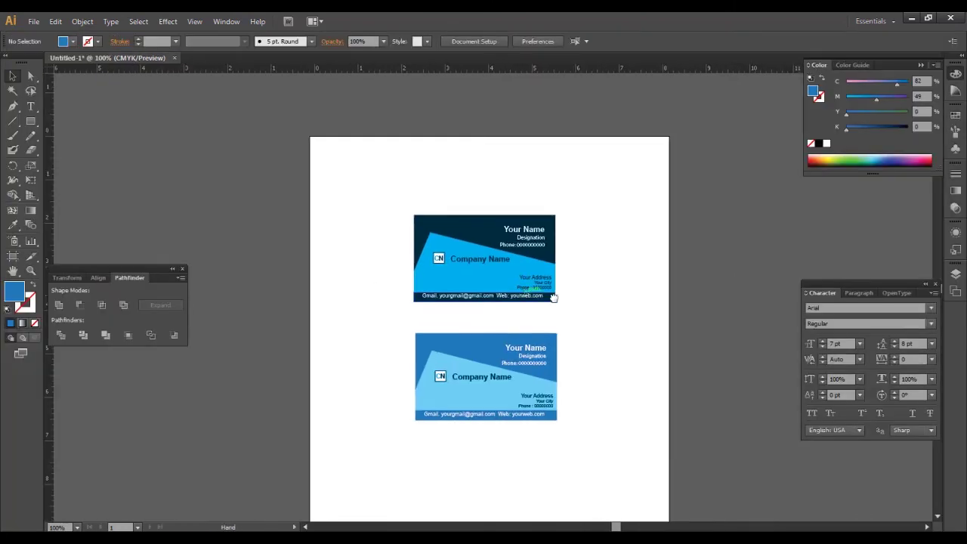
drag(386, 189, 631, 456)
key(a)
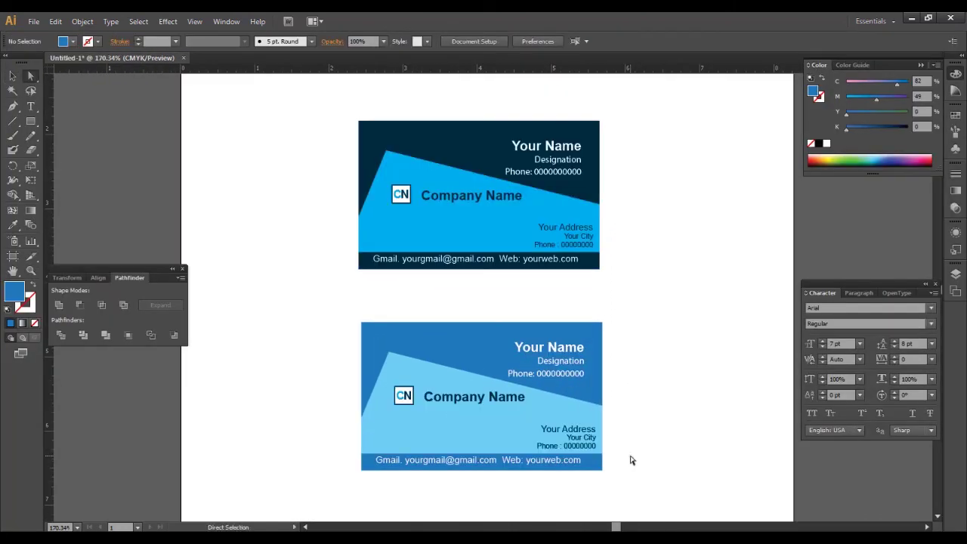
key(Tab)
key(ctrl+minus)
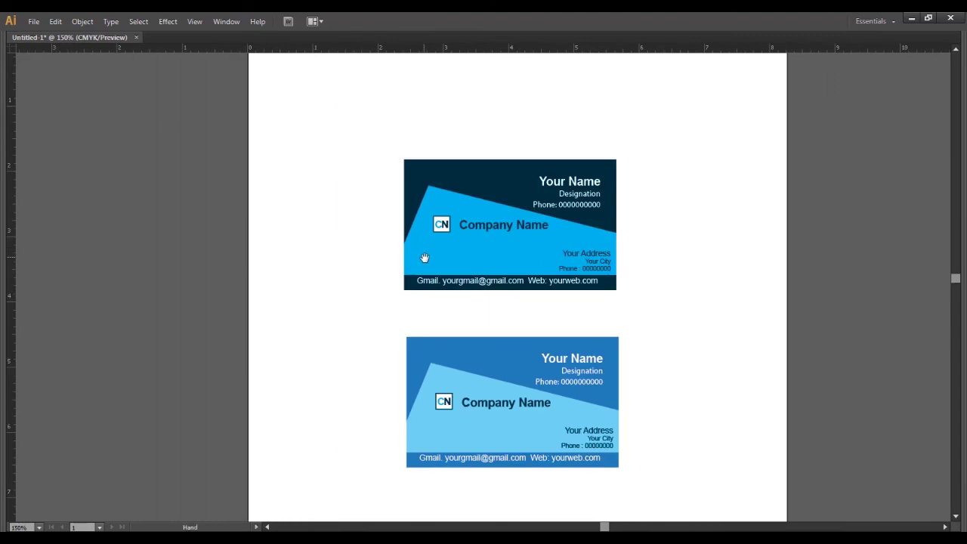